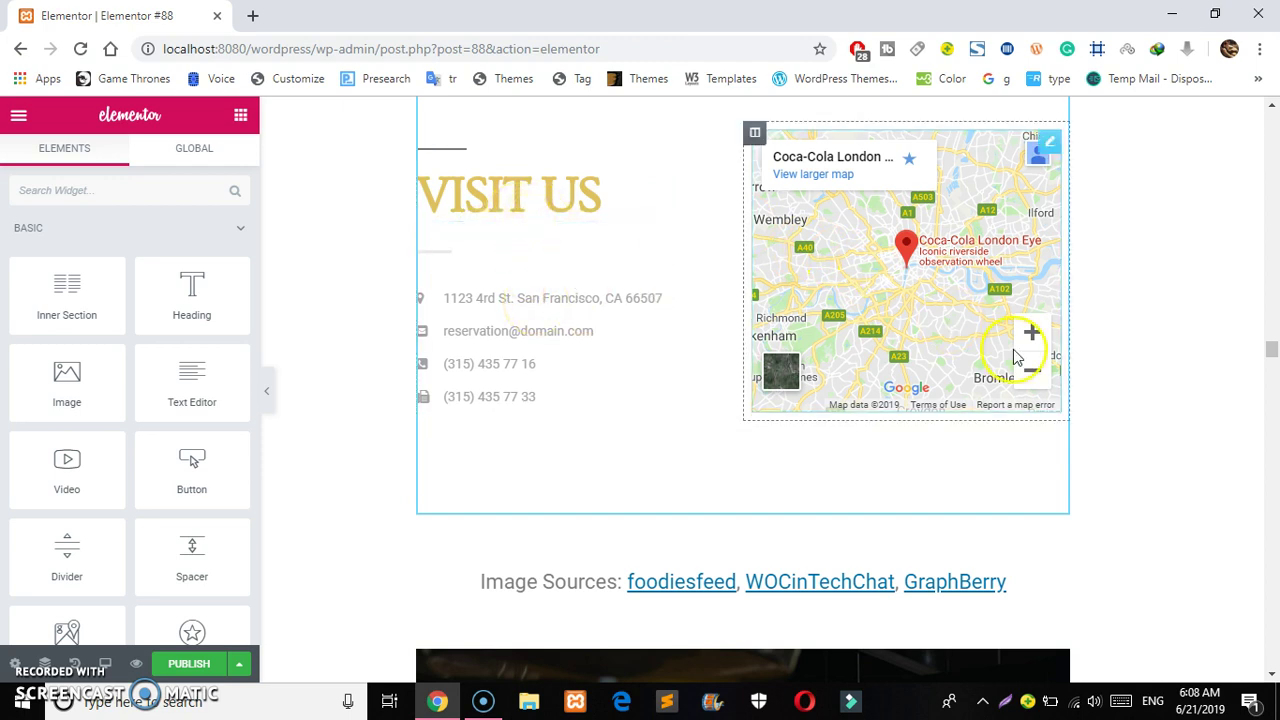
# Add a single-column section at the end of the page content and place a Google Maps widget in it
pyautogui.moveTo(1271, 346); pyautogui.dragTo(1237, 592)
pyautogui.scroll(-7, 1236, 591)
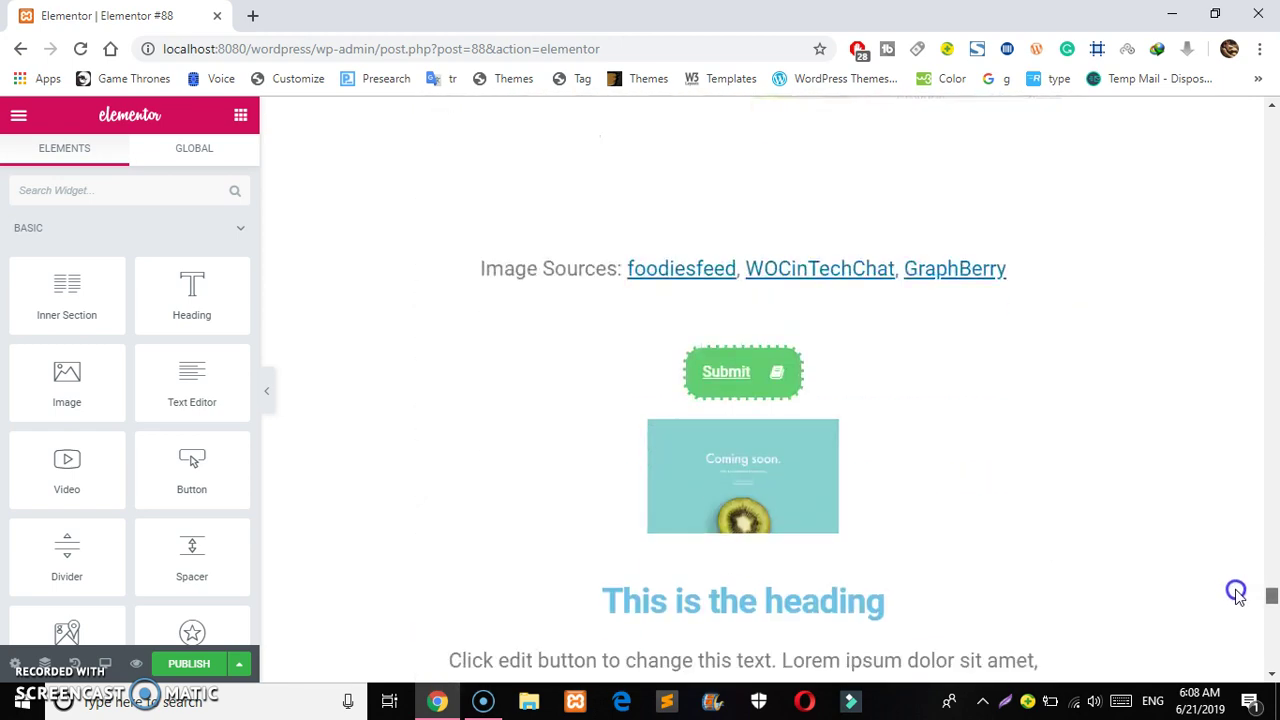
pyautogui.click(716, 296)
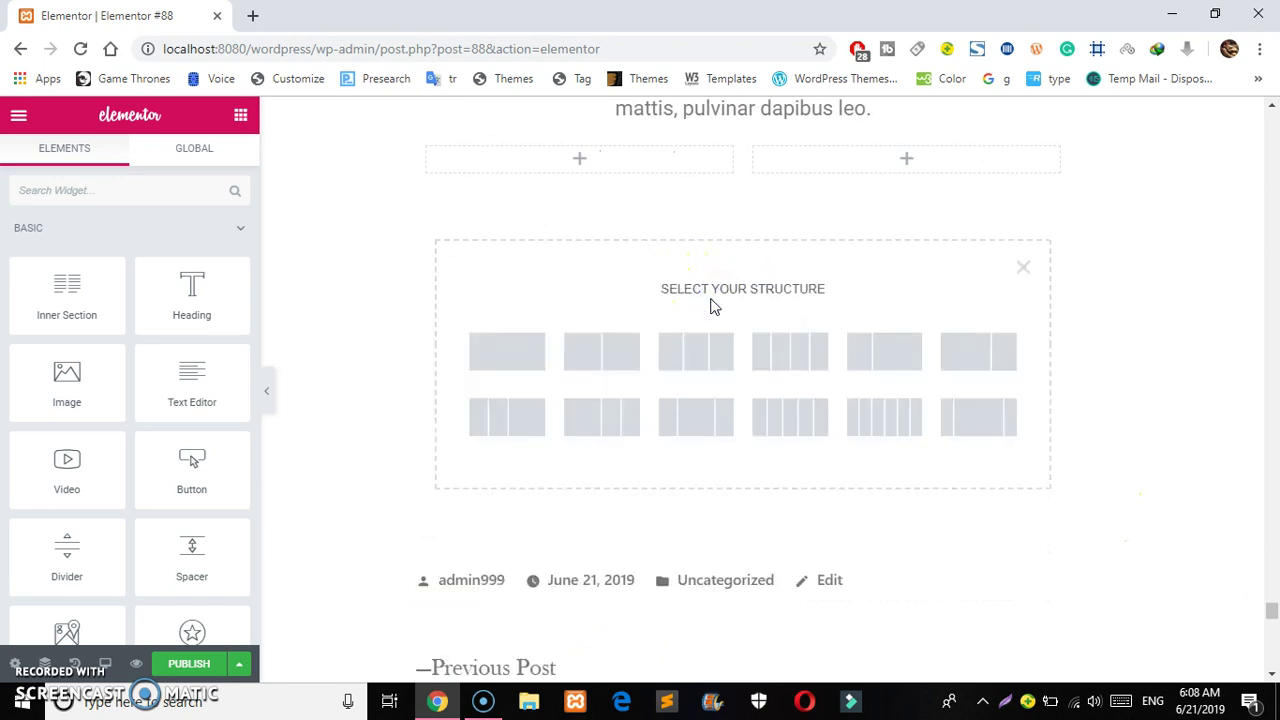
pyautogui.click(508, 358)
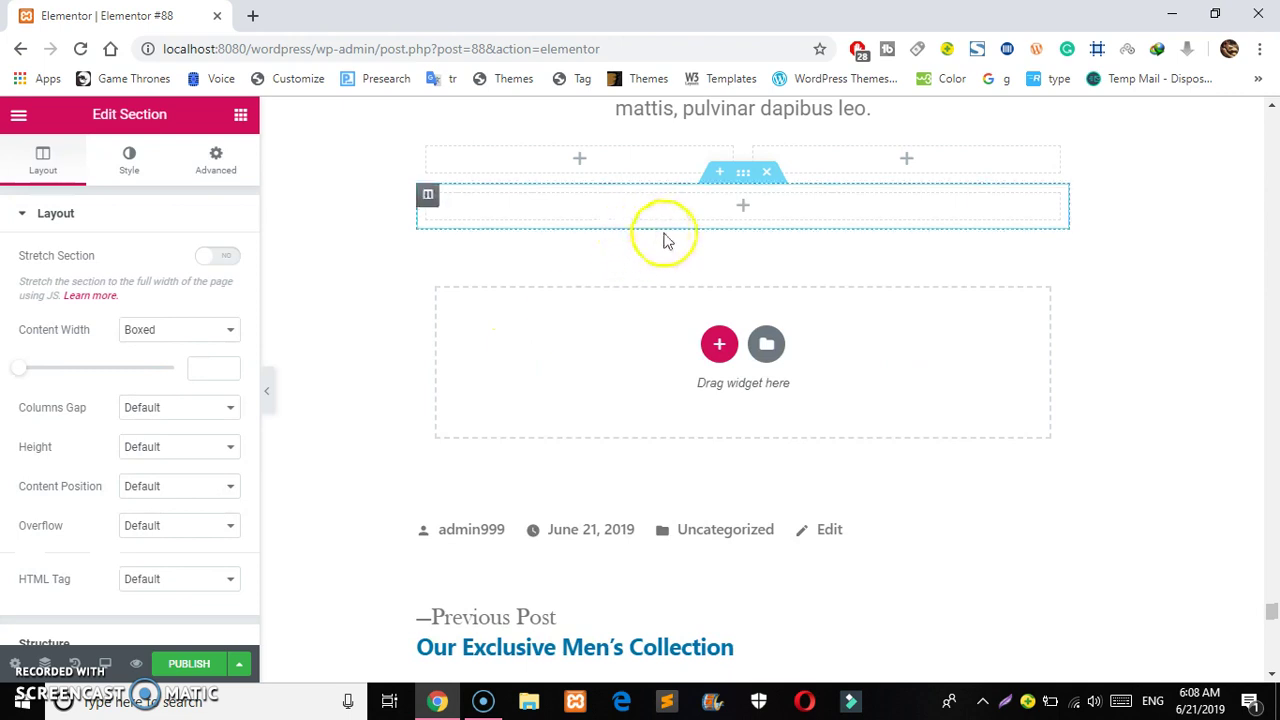
pyautogui.click(238, 117)
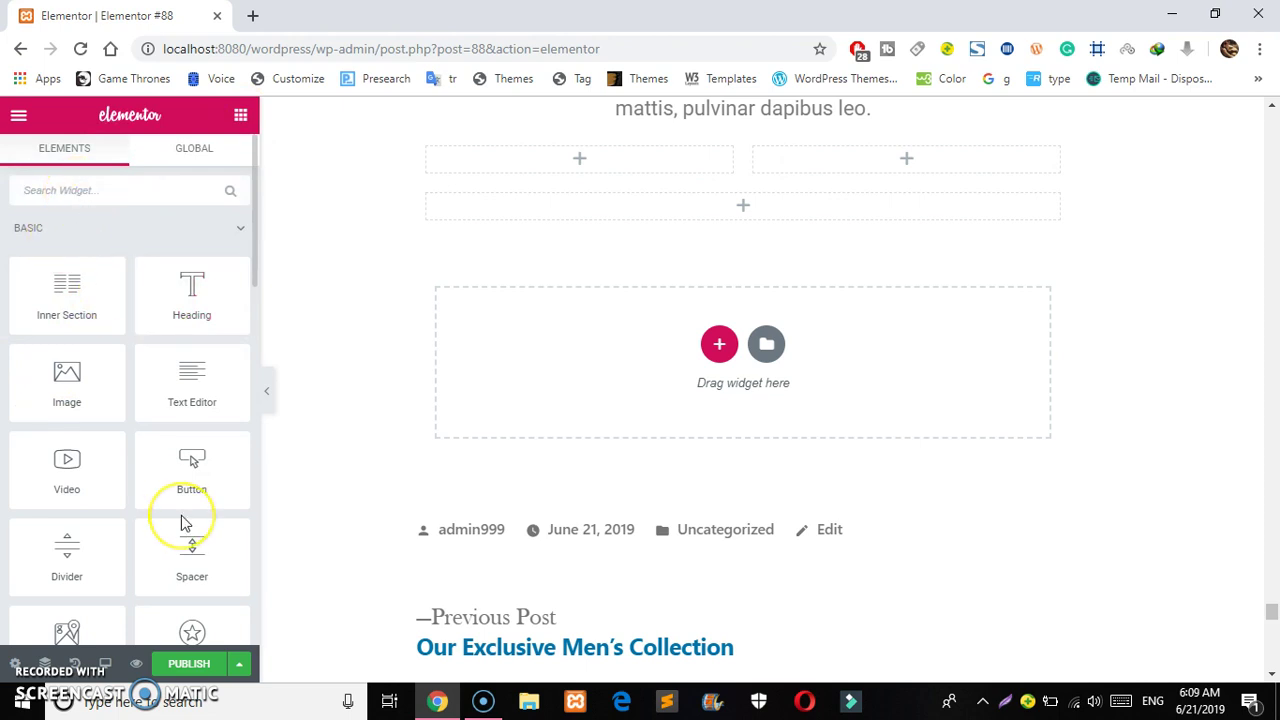
pyautogui.moveTo(71, 363); pyautogui.dragTo(509, 195)
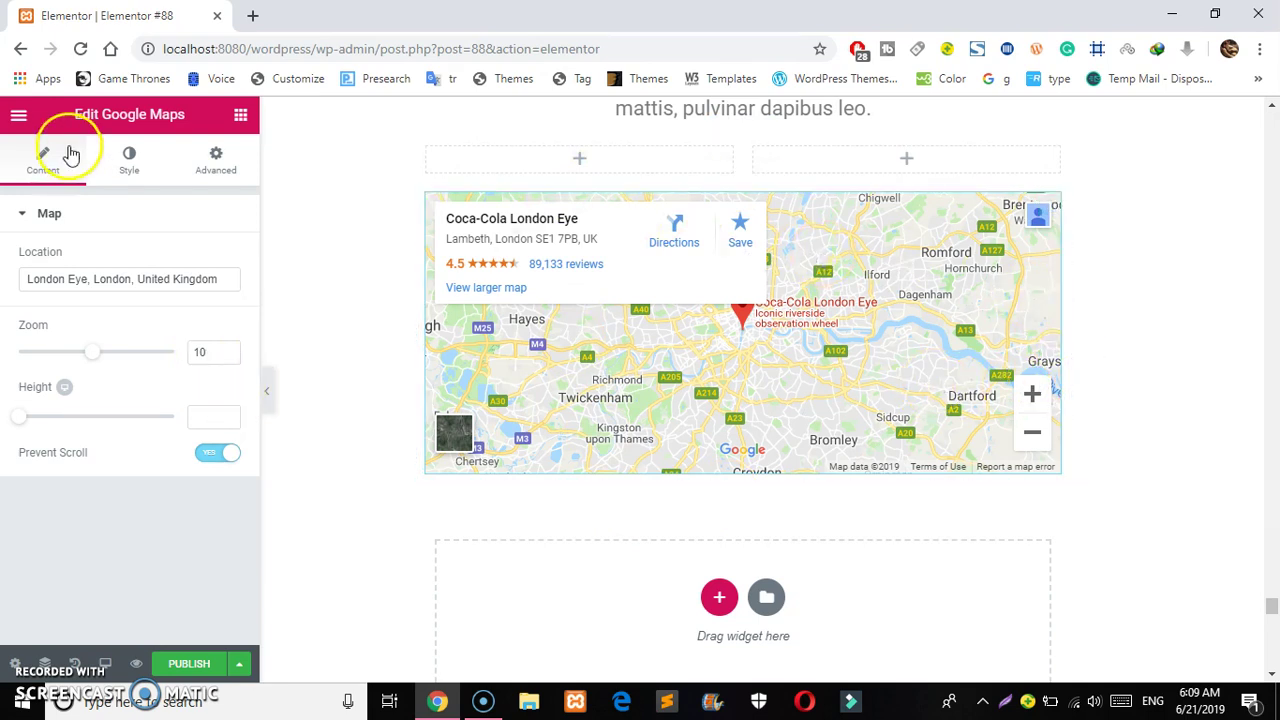
# Add a Google Maps widget to the left column of the two-column section below the text
pyautogui.click(241, 114)
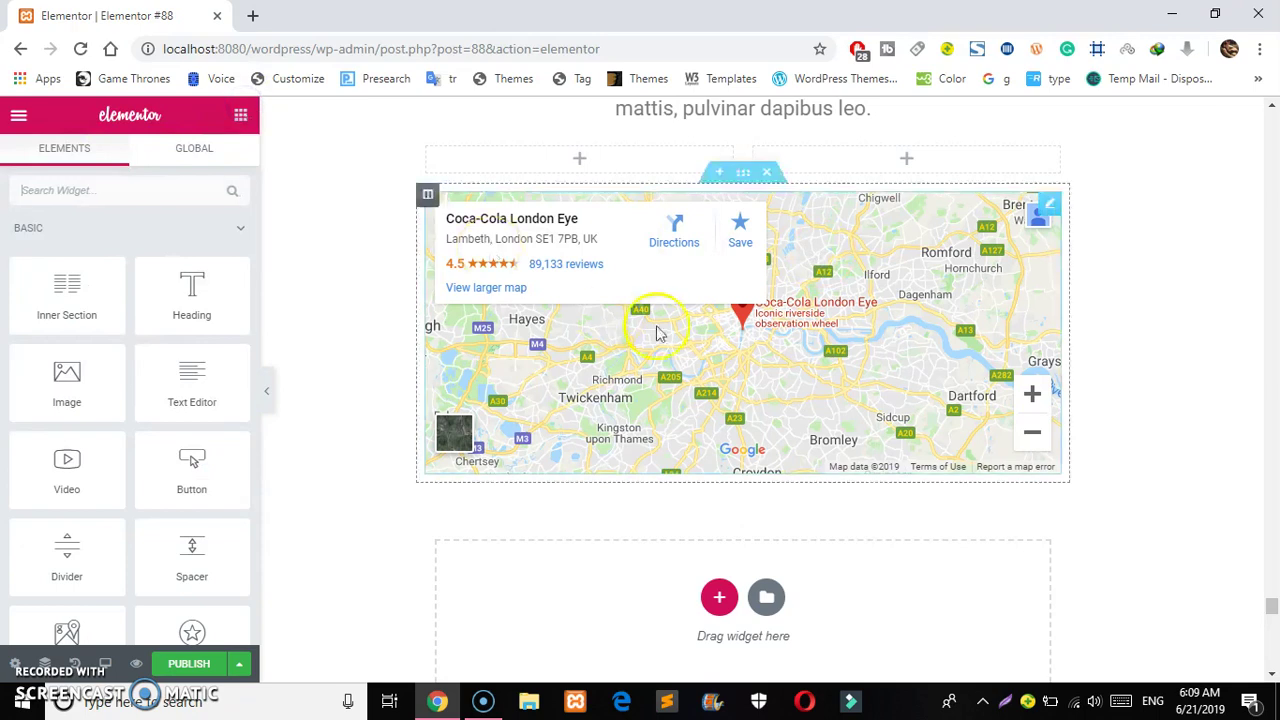
pyautogui.moveTo(57, 622); pyautogui.dragTo(514, 131)
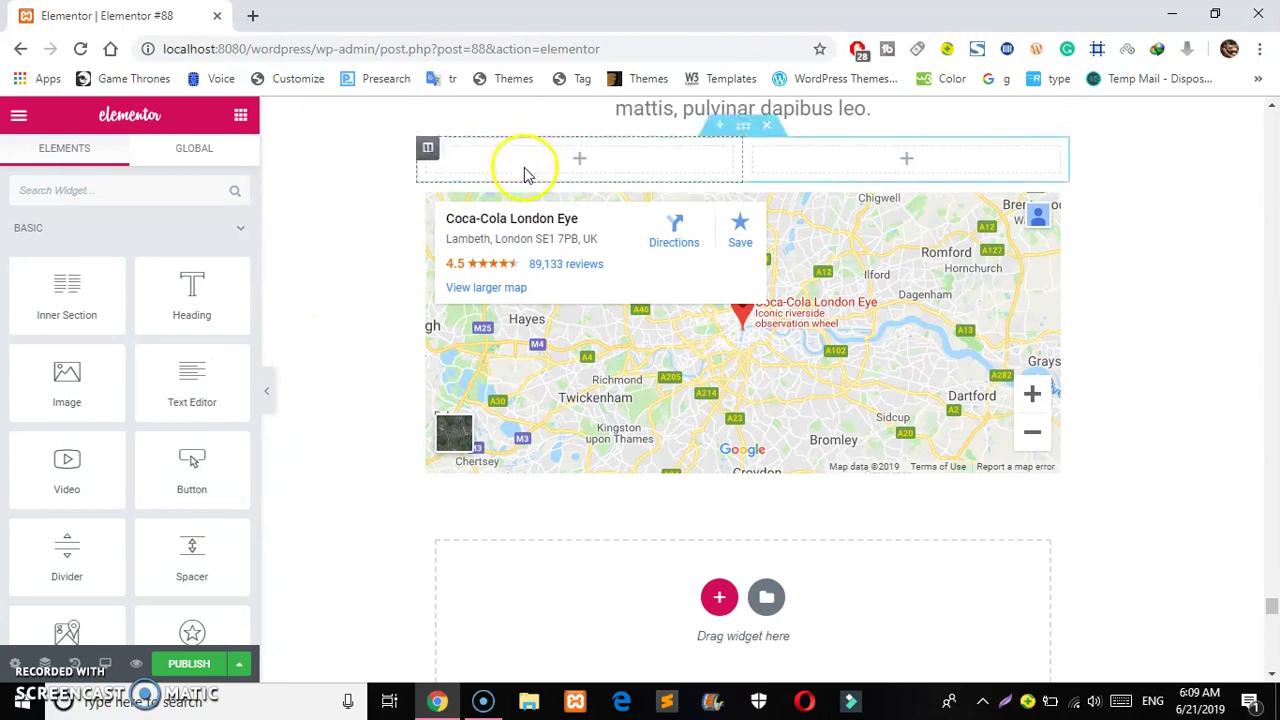
pyautogui.moveTo(65, 620); pyautogui.dragTo(540, 155)
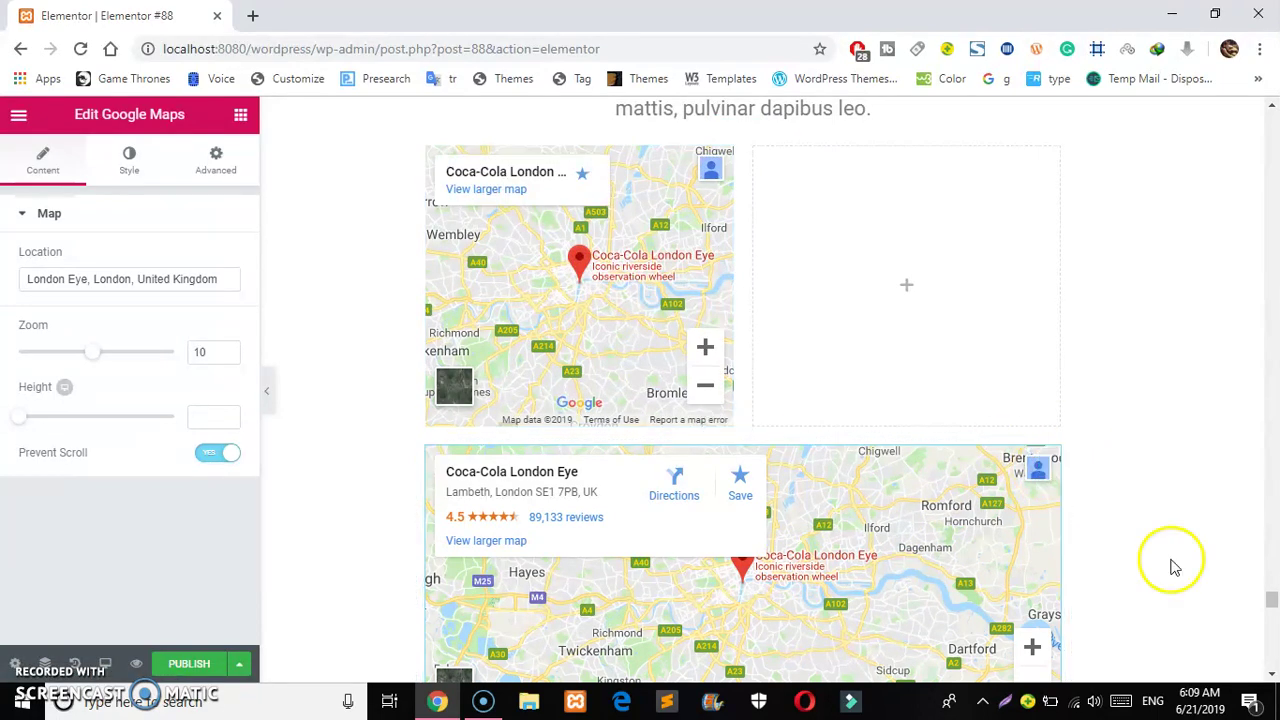
# Set the full-width map's location to Doha,Qatar
pyautogui.moveTo(1271, 597); pyautogui.dragTo(1271, 607)
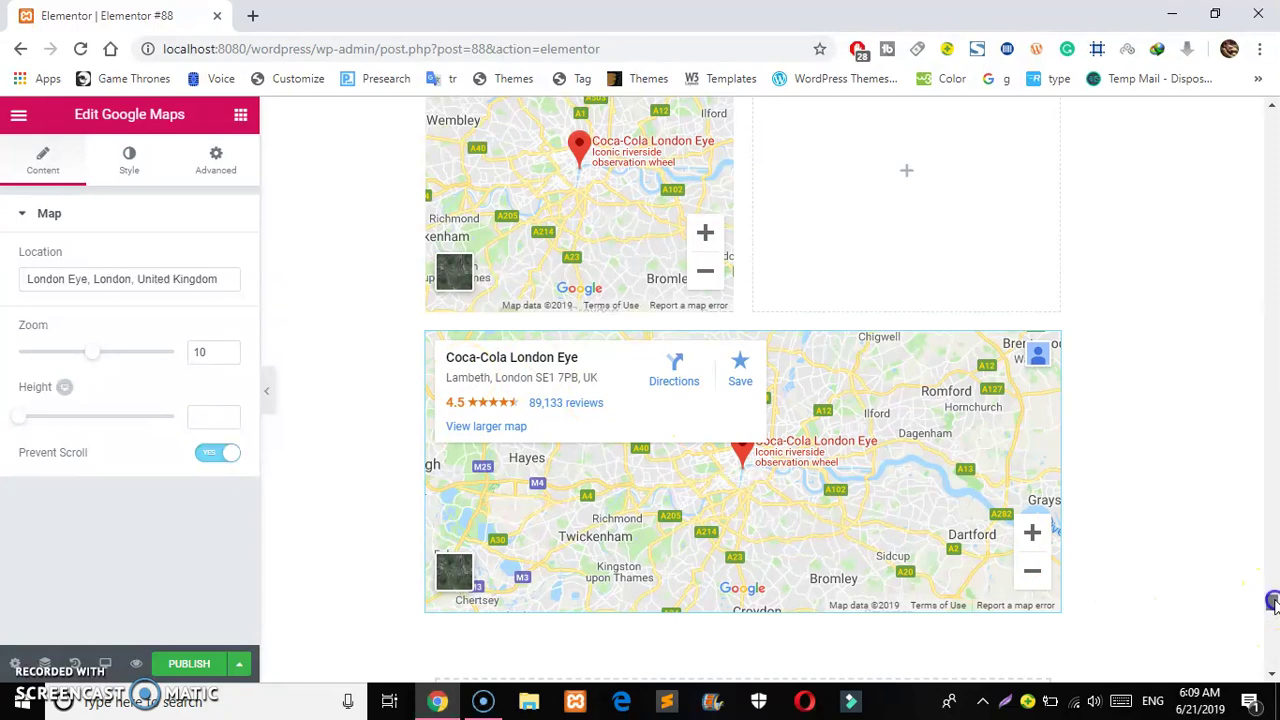
pyautogui.scroll(-1, 1271, 600)
pyautogui.scroll(4, 1271, 595)
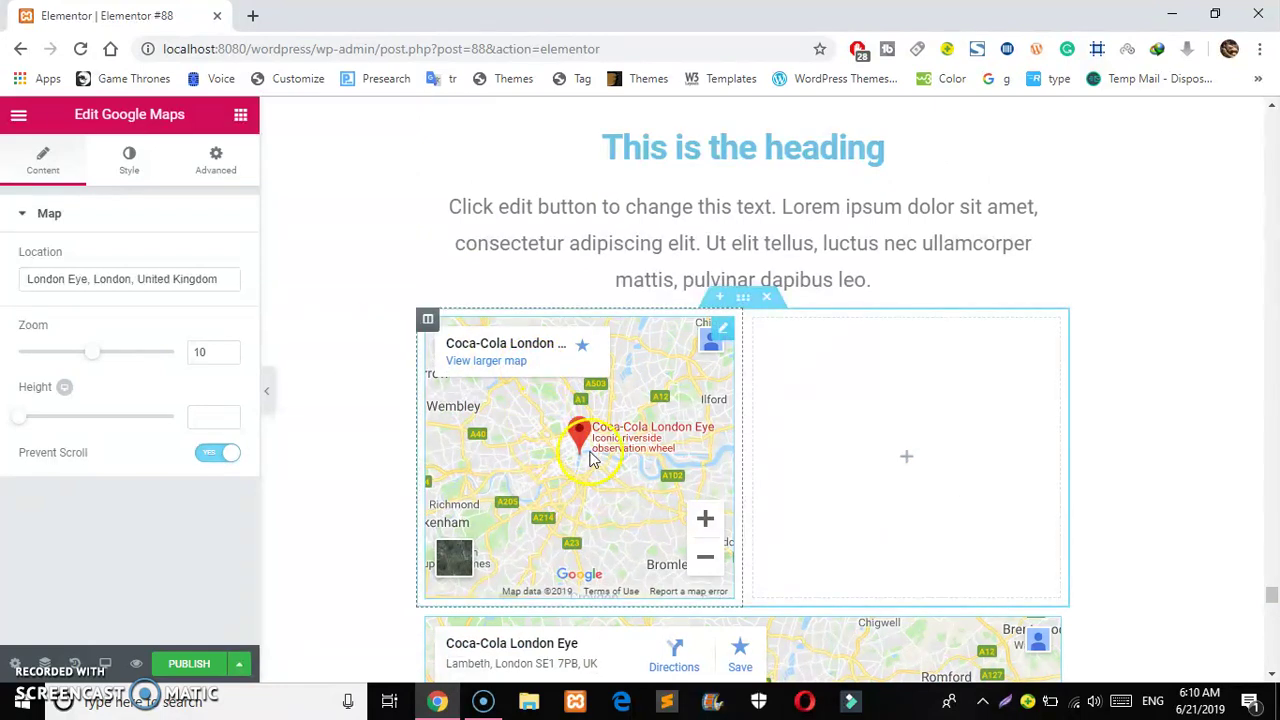
pyautogui.click(212, 281)
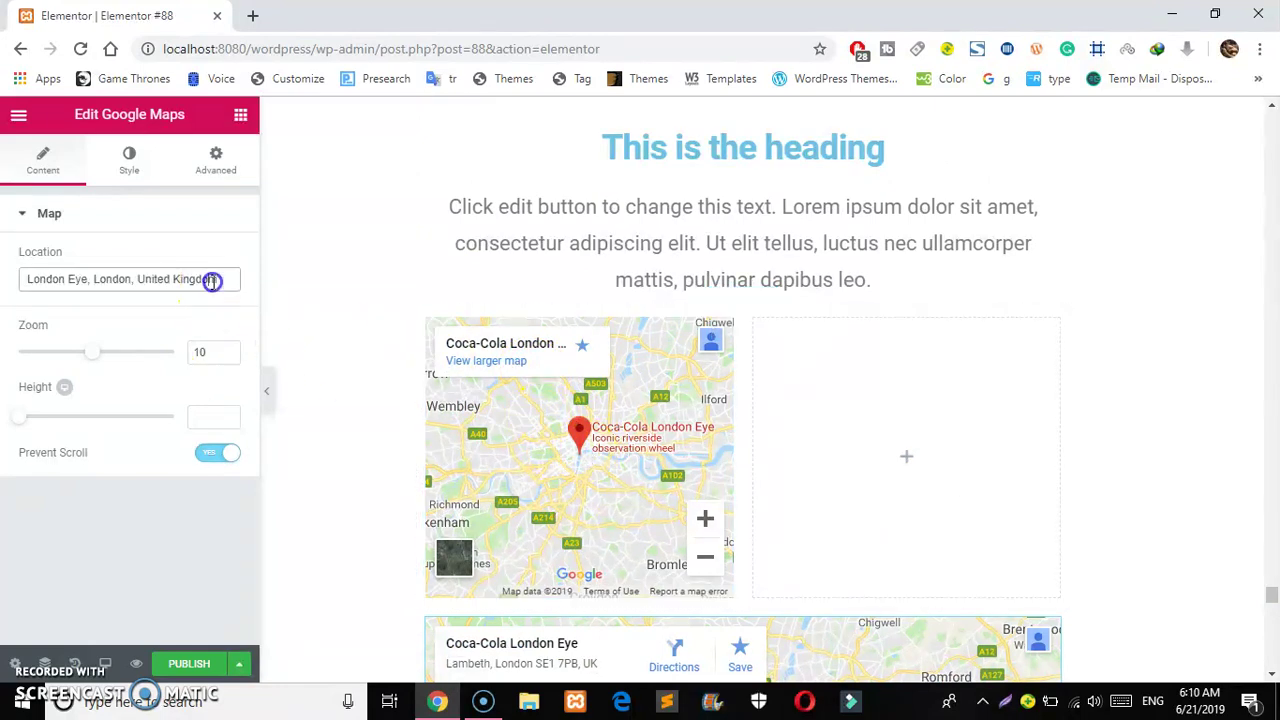
pyautogui.tripleClick(136, 280)
pyautogui.write('Doha,Qatar')
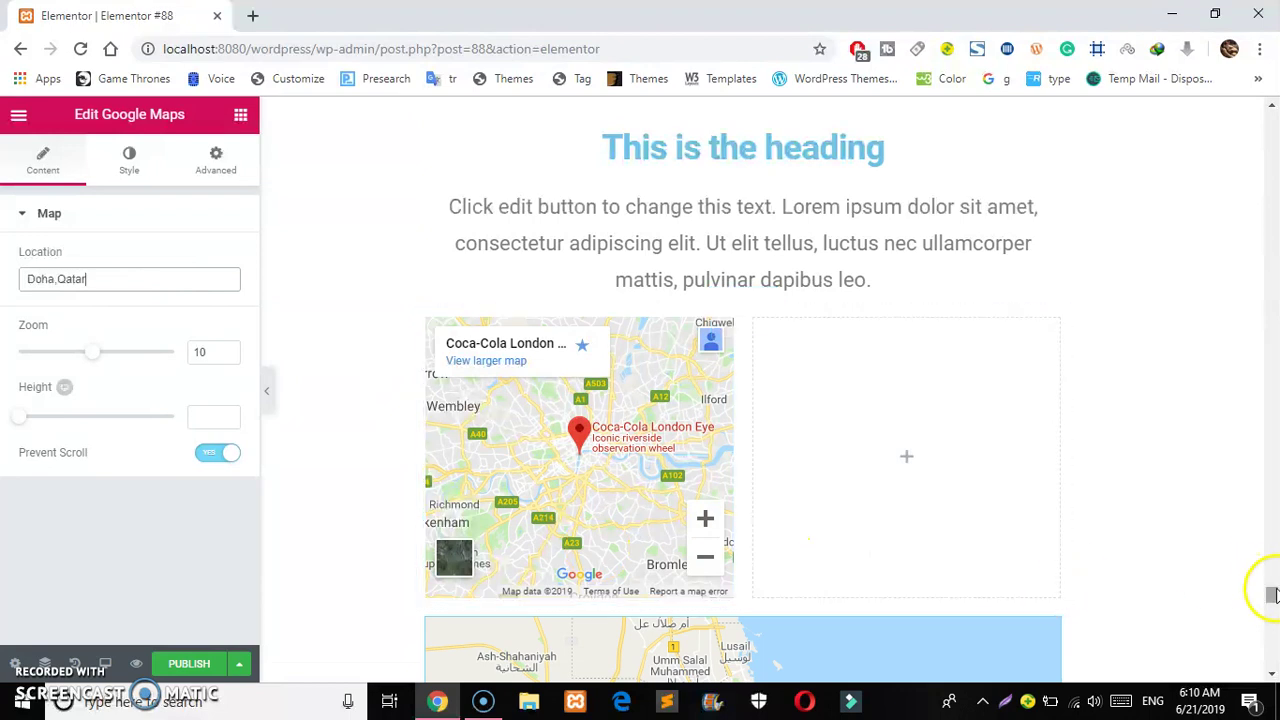
# Delete the single-column section containing the full-width Doha map
pyautogui.scroll(-3, 1272, 595)
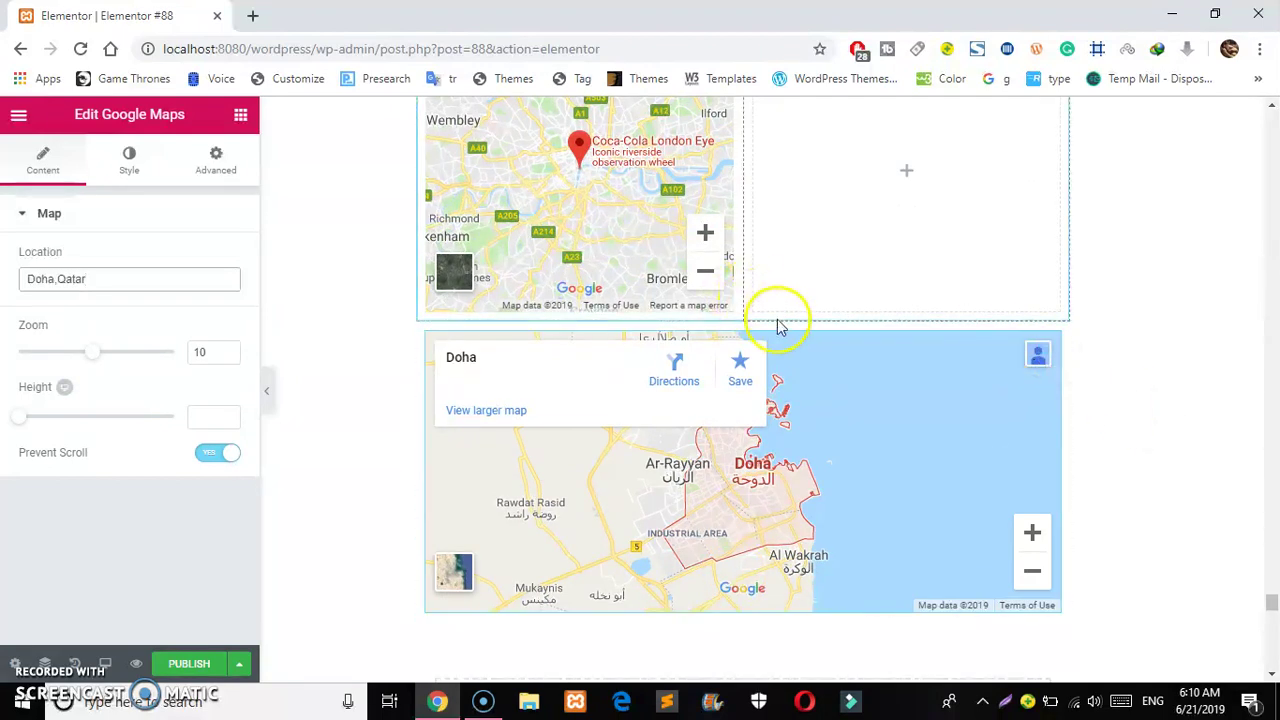
pyautogui.click(767, 314)
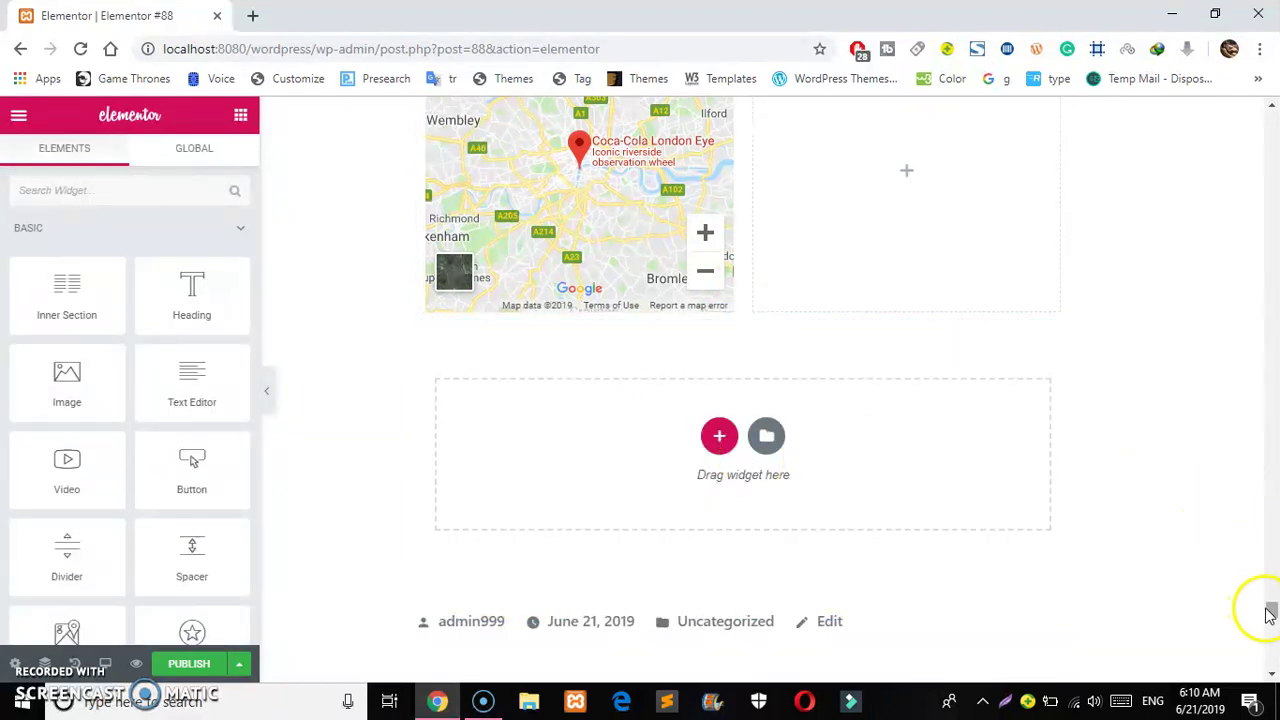
# Set the location of the map in the two-column section to Dhaka,Bangladesh
pyautogui.moveTo(1268, 612)
pyautogui.mouseDown()
pyautogui.moveTo(1266, 591)
pyautogui.moveTo(1270, 608)
pyautogui.mouseUp()
pyautogui.click(520, 374)
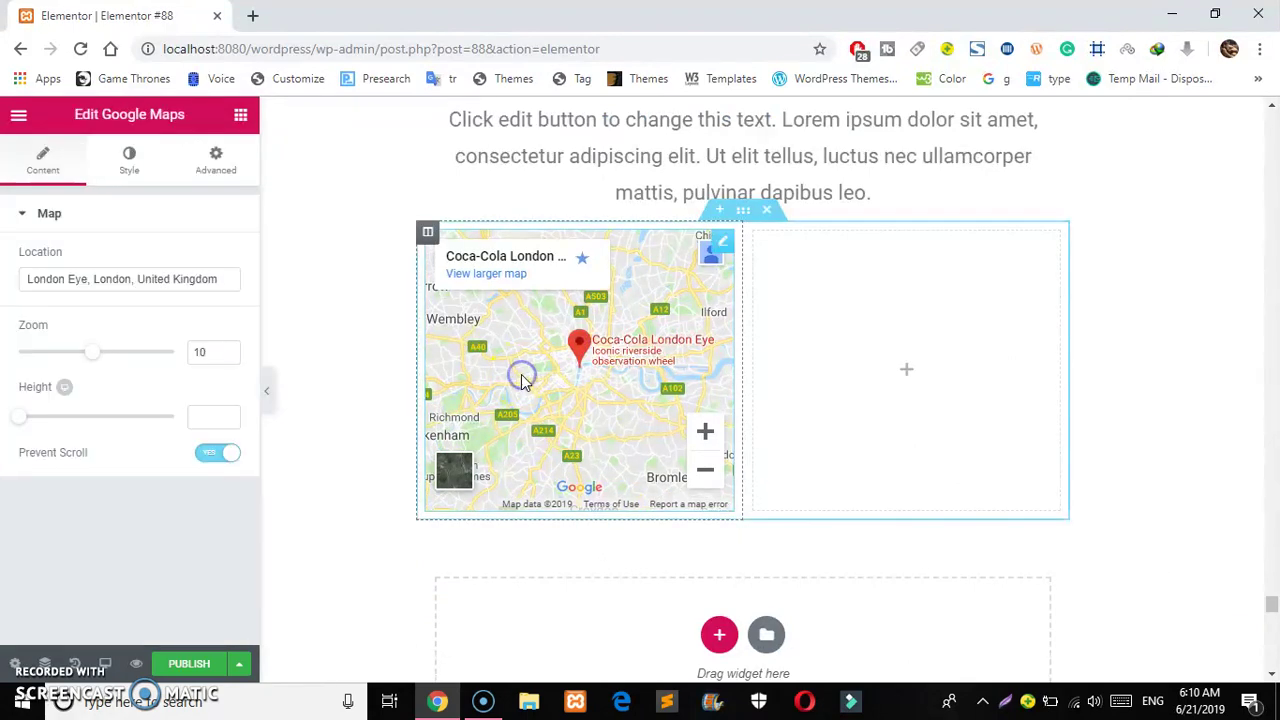
pyautogui.click(122, 279)
pyautogui.hotkey('ctrl', 'a')
pyautogui.write('D')
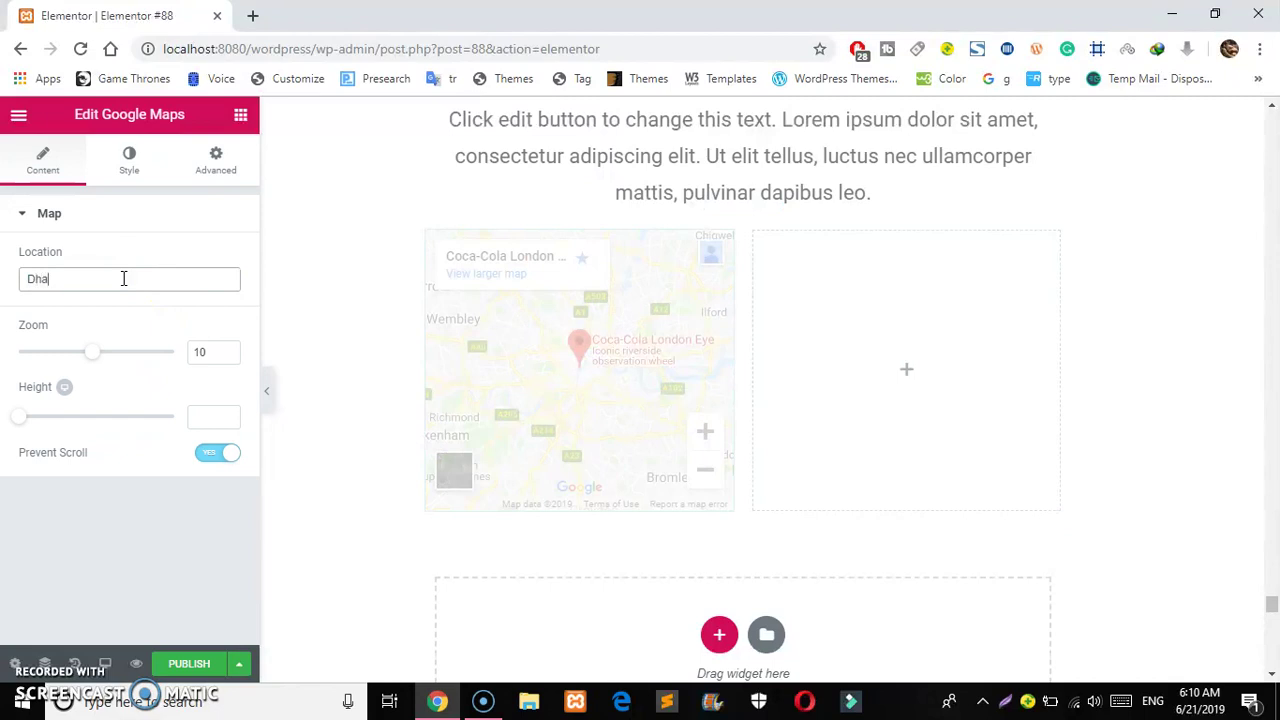
pyautogui.write('haka,Bangladesh')
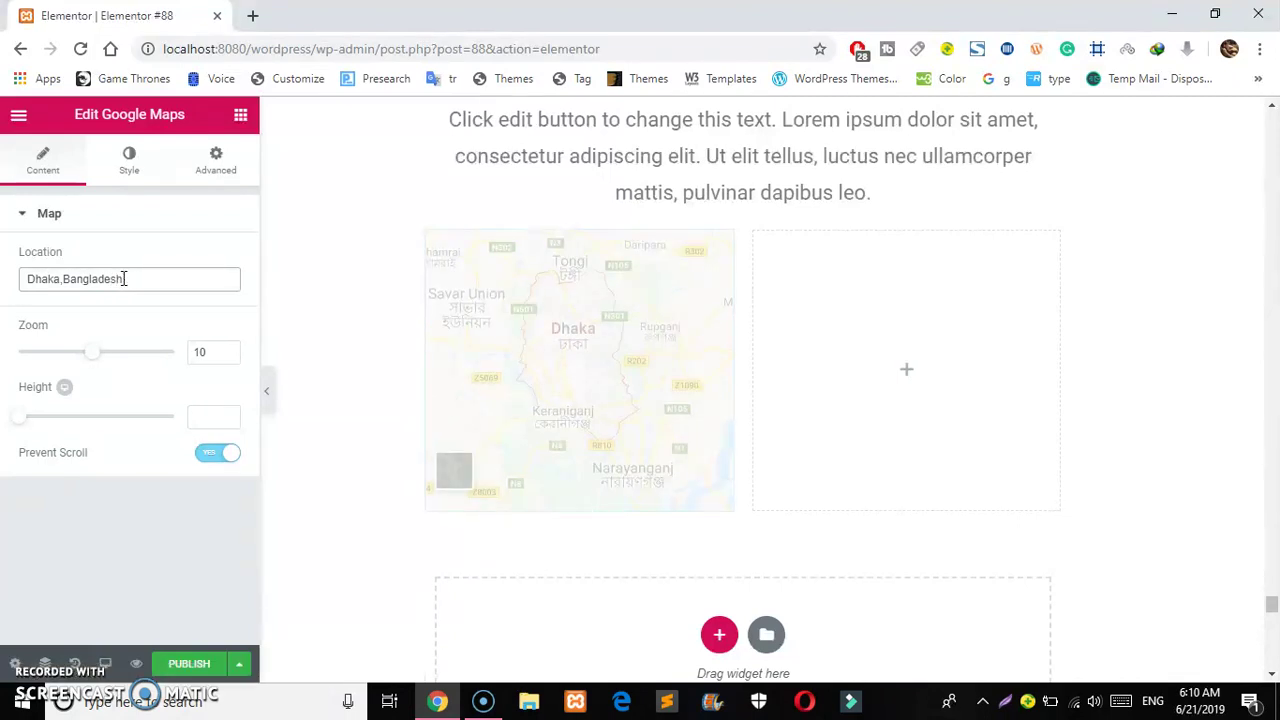
pyautogui.click(570, 331)
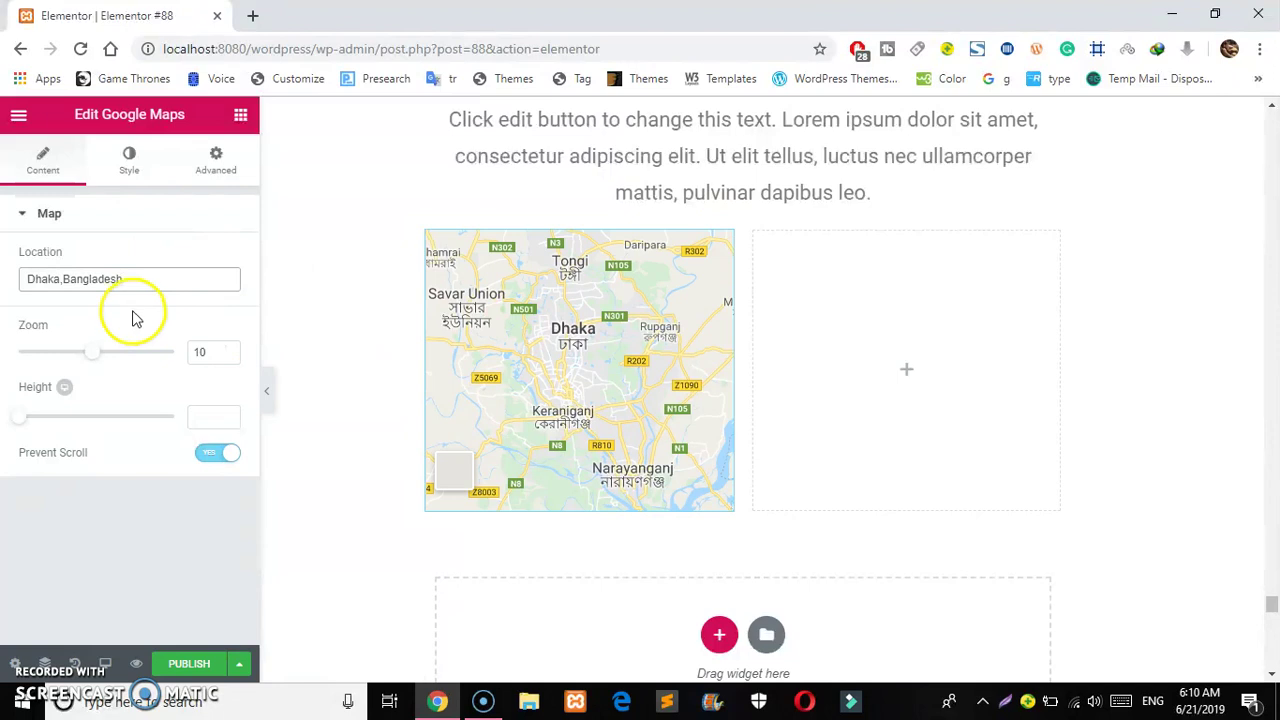
pyautogui.click(136, 284)
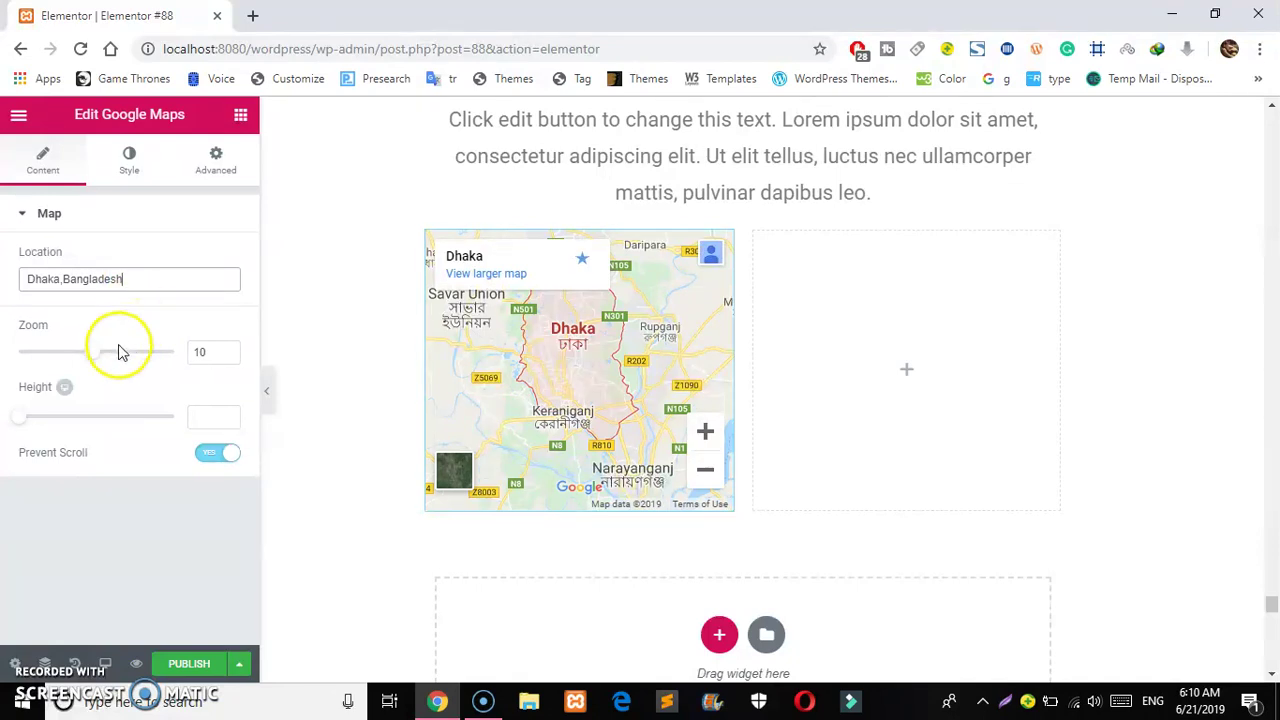
# Set the Dhaka map's zoom to 13 and its height to 285
pyautogui.moveTo(98, 358); pyautogui.dragTo(126, 360)
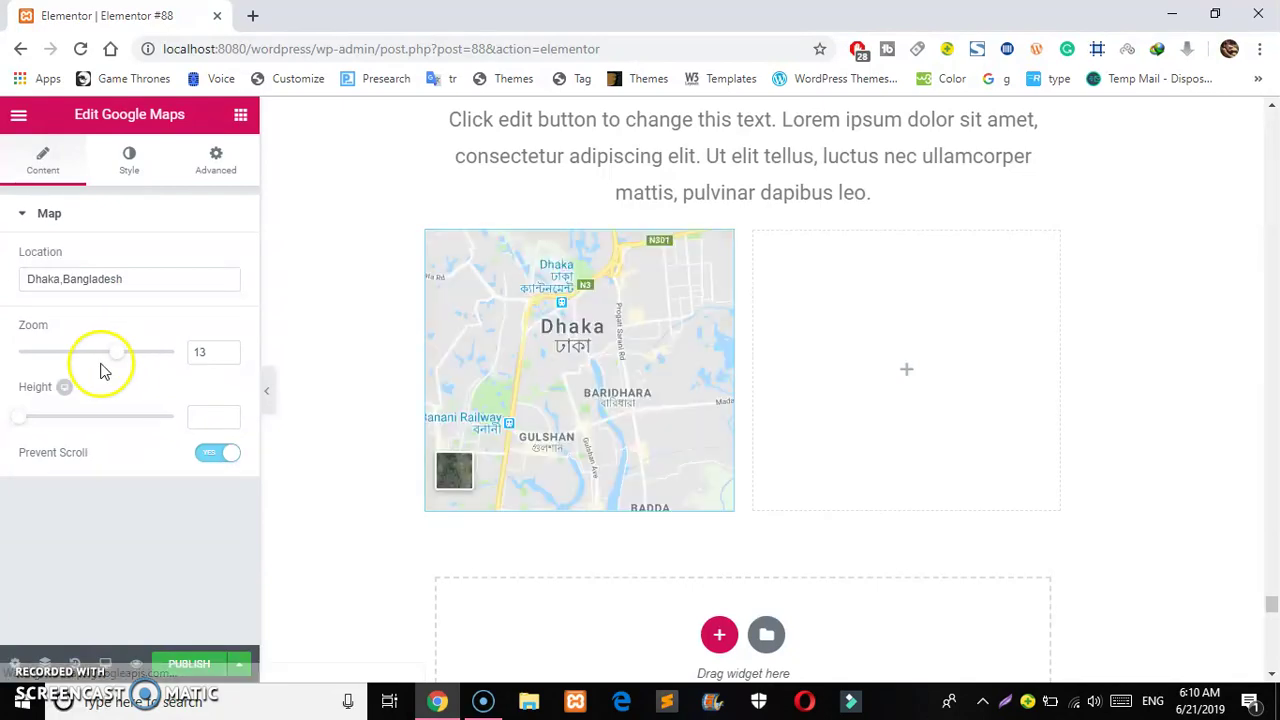
pyautogui.moveTo(25, 421)
pyautogui.mouseDown()
pyautogui.moveTo(74, 417)
pyautogui.moveTo(44, 418)
pyautogui.mouseUp()
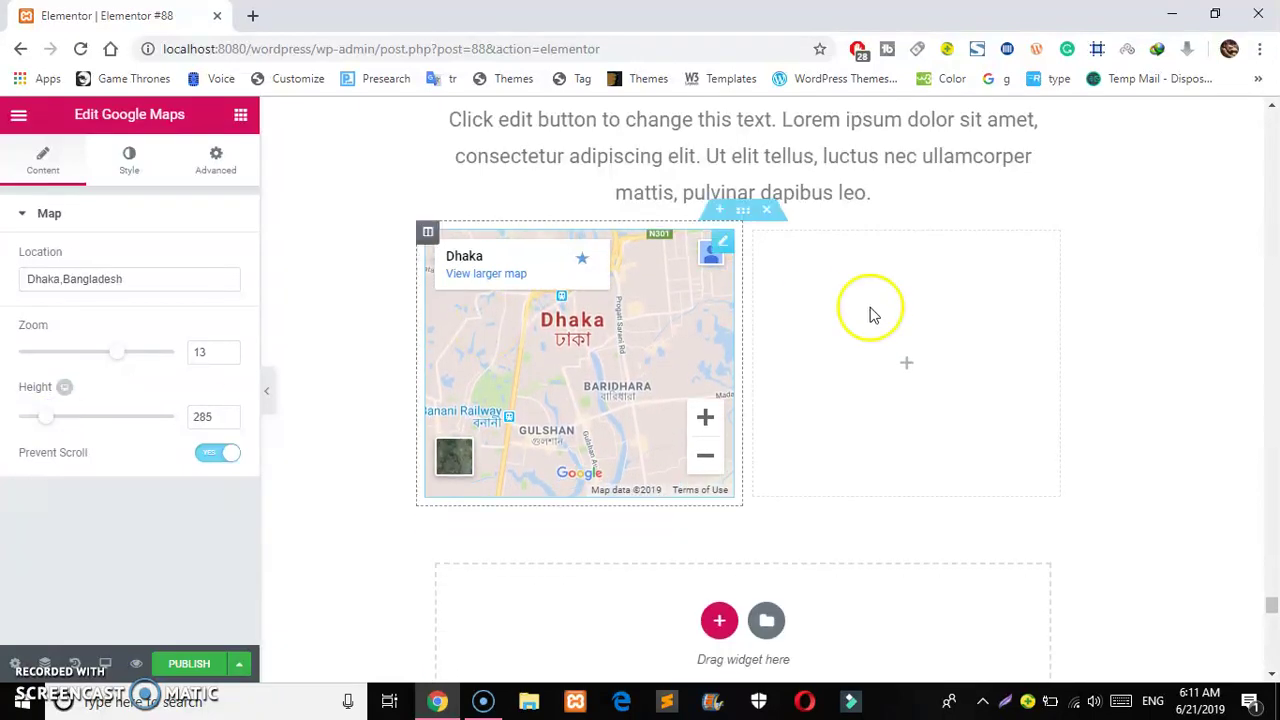
# Add a Video widget to the empty column beside the Dhaka map
pyautogui.click(929, 338)
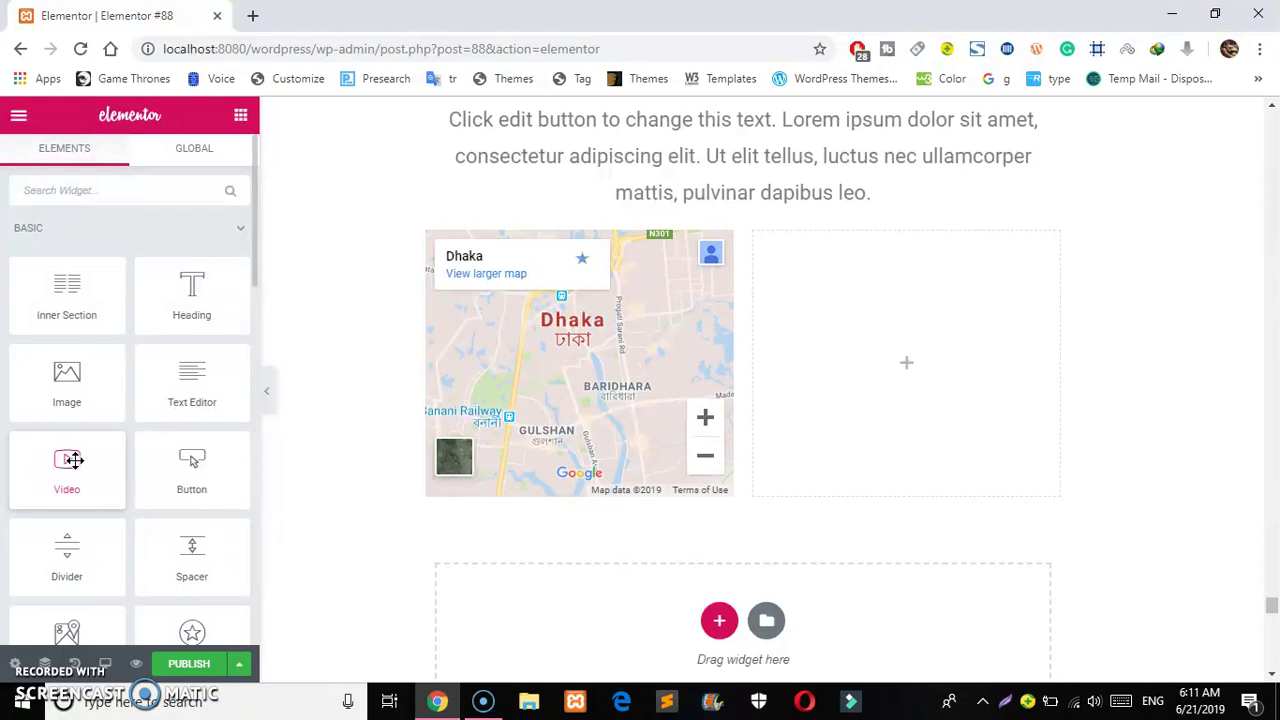
pyautogui.moveTo(82, 460); pyautogui.dragTo(878, 358)
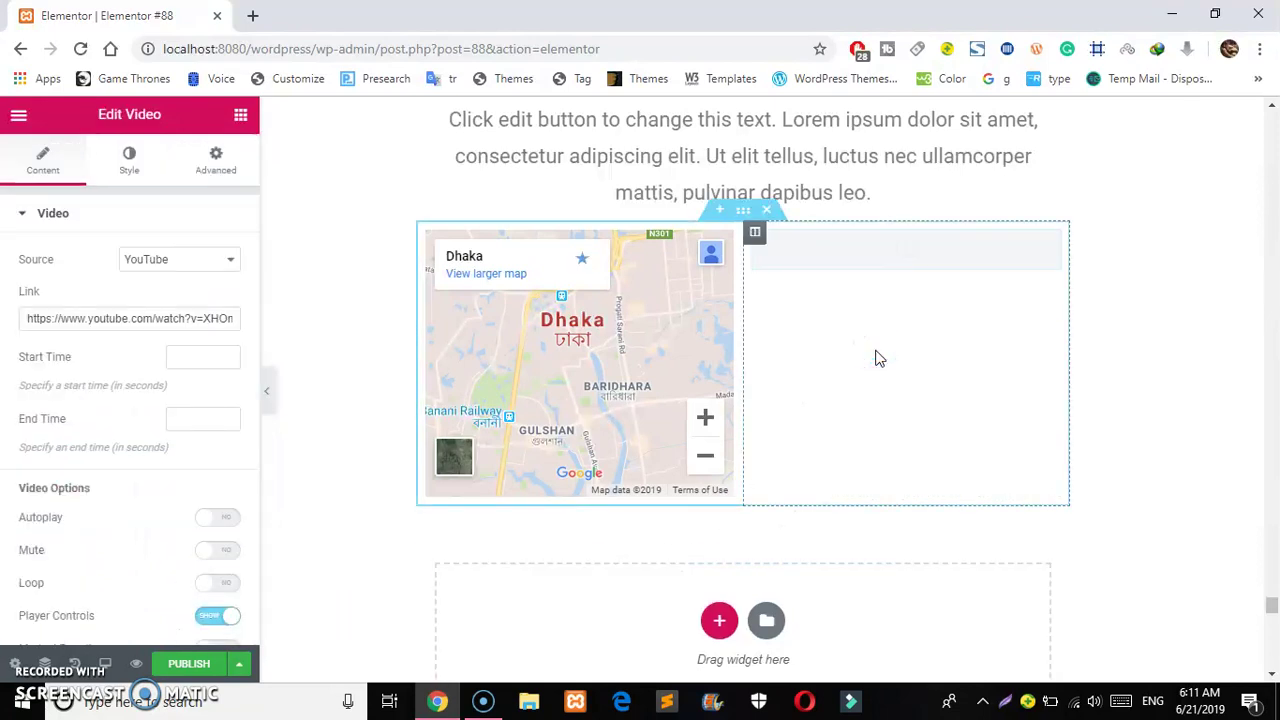
pyautogui.click(147, 320)
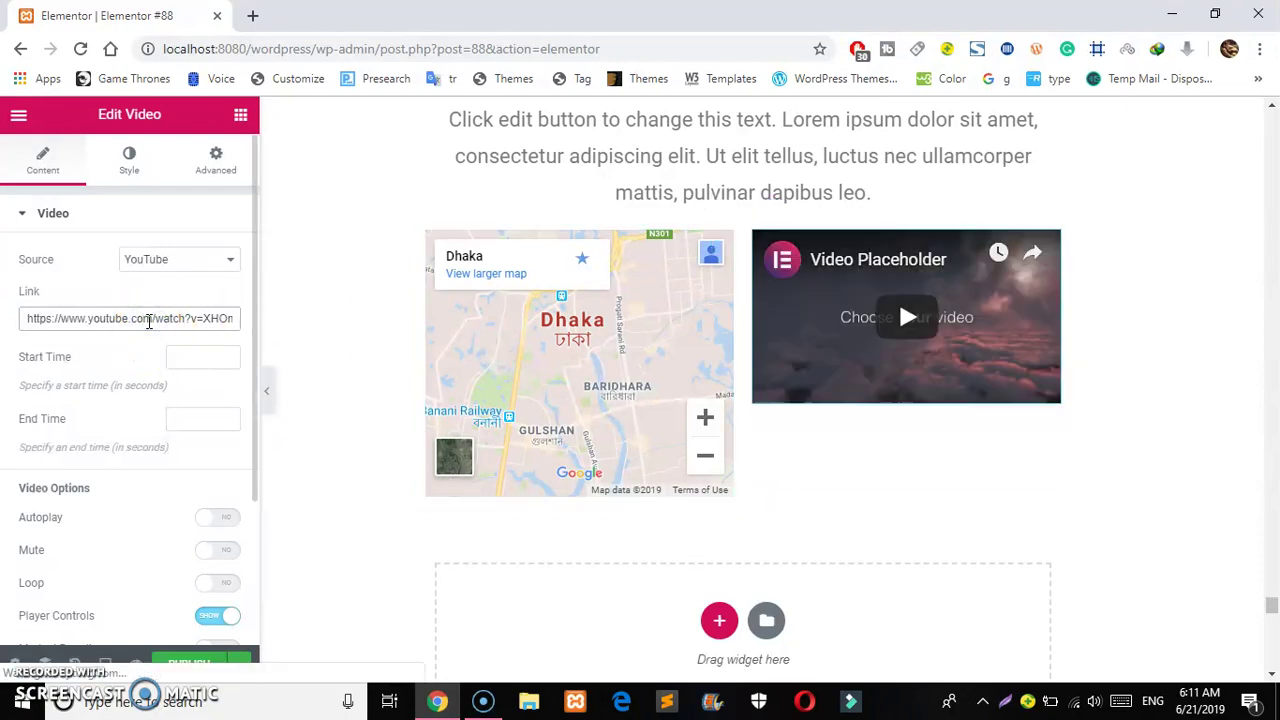
pyautogui.hotkey('ctrl', 'a')
pyautogui.write('https://www.youtube.com/watch?v=9oRS6o3ASf')
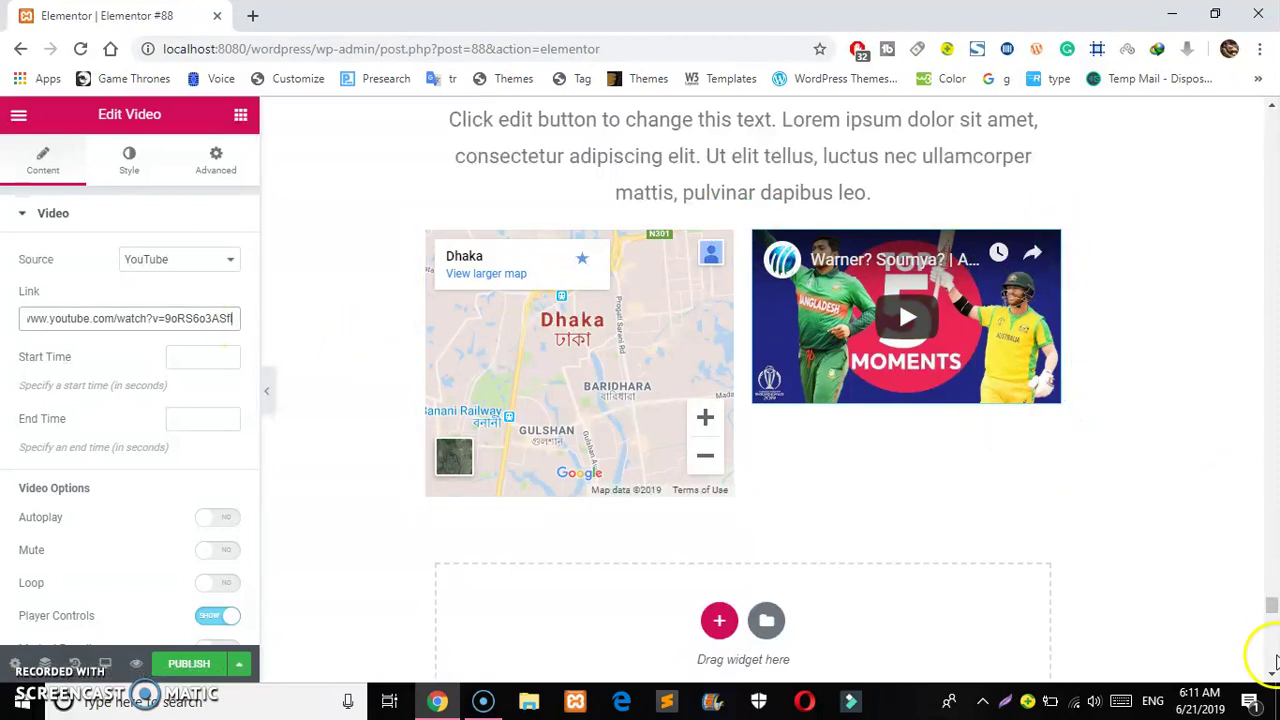
pyautogui.click(212, 586)
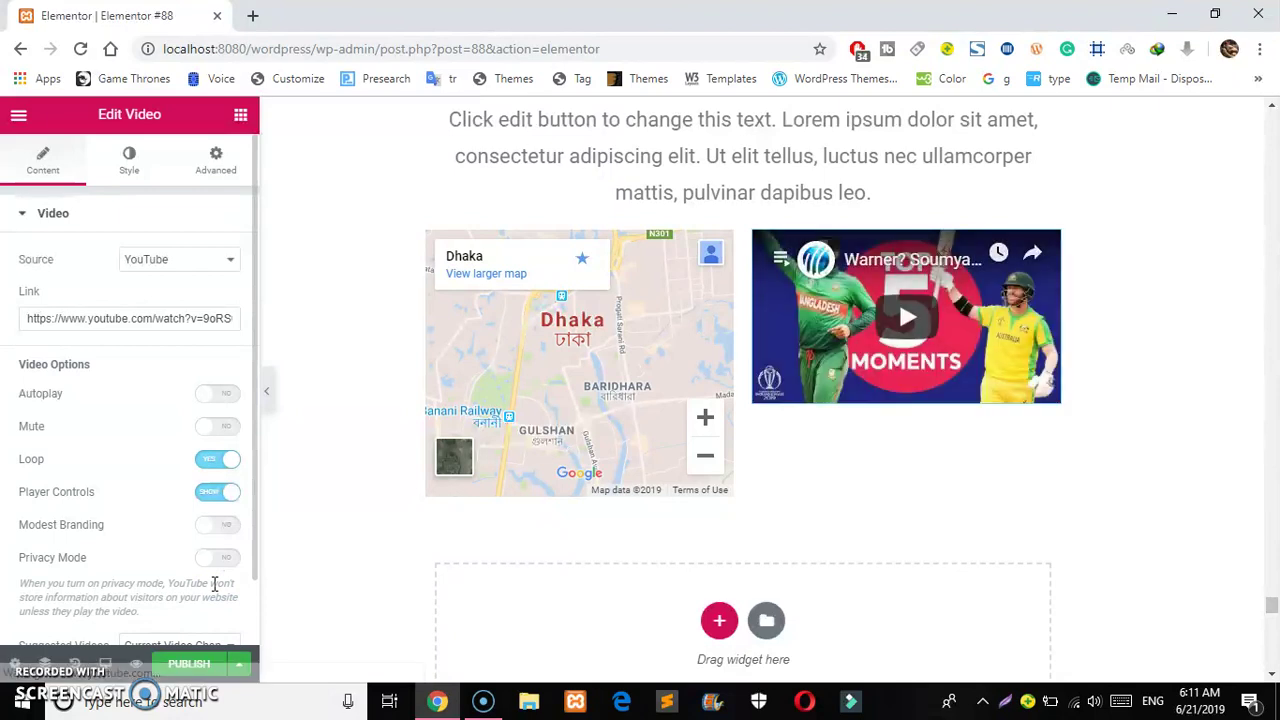
# Set the video widget's custom positioning width to Full Width (100%)
pyautogui.moveTo(1270, 612); pyautogui.dragTo(1270, 610)
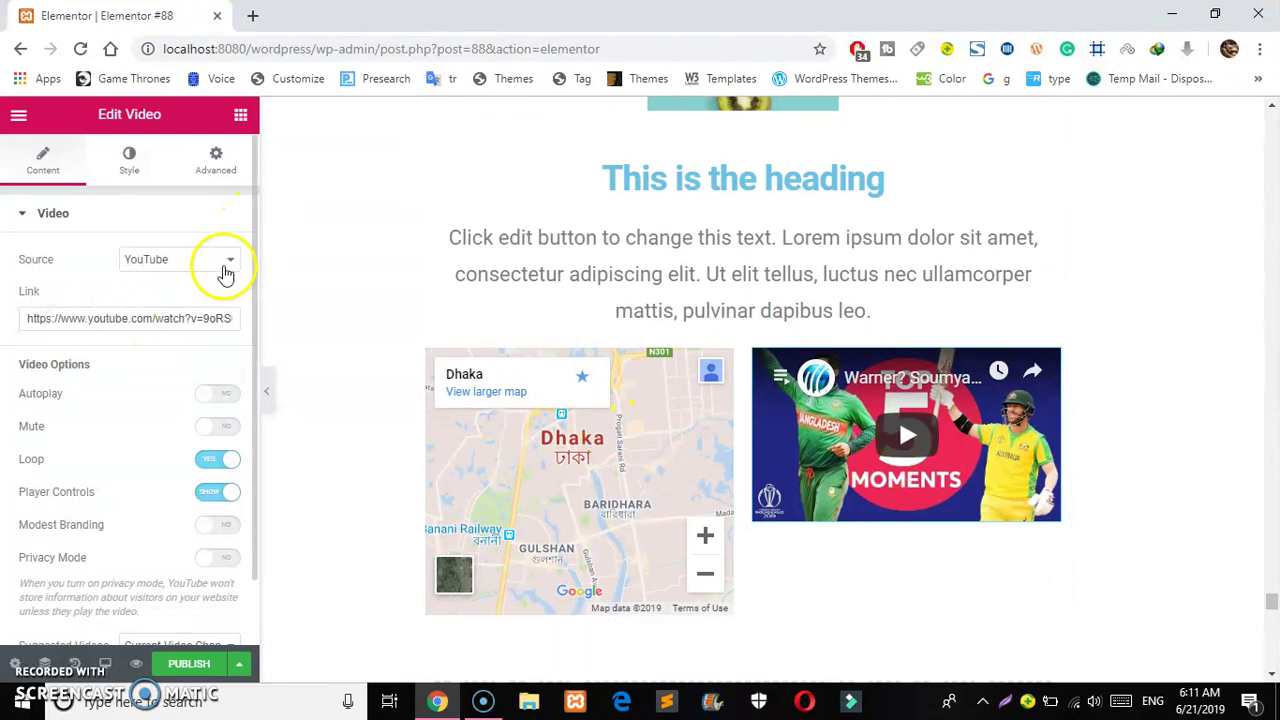
pyautogui.click(136, 151)
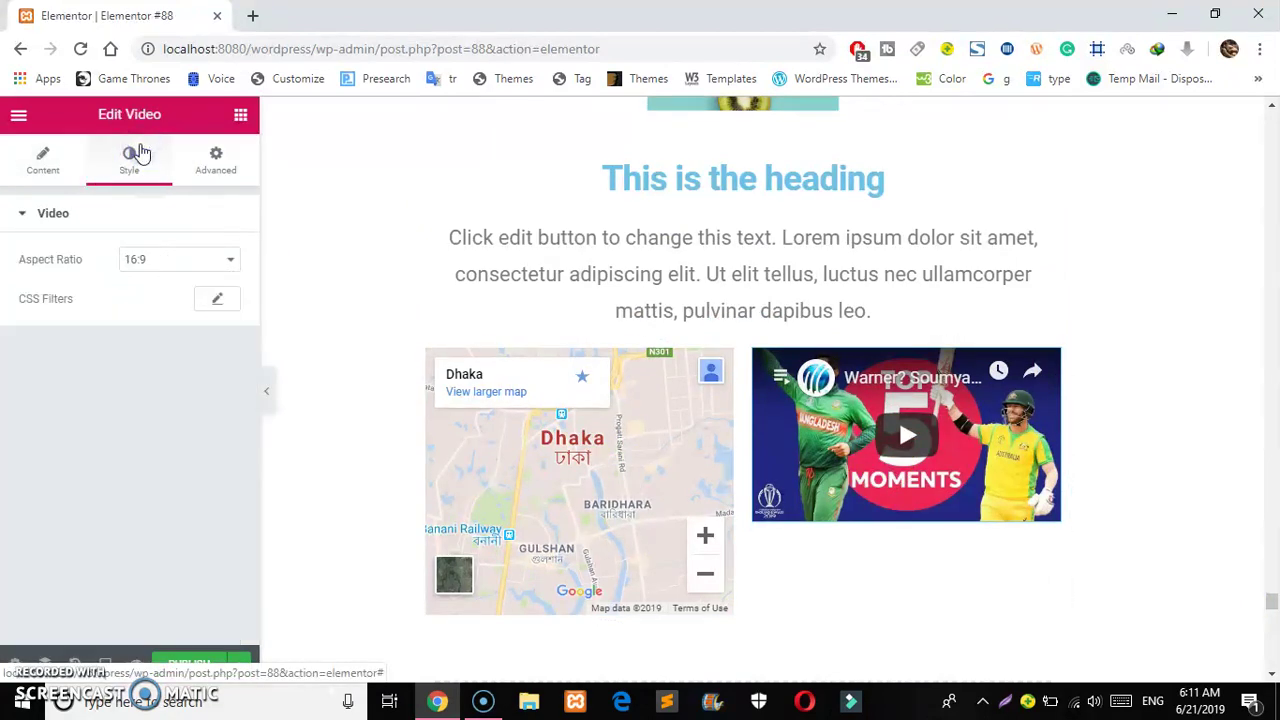
pyautogui.click(214, 172)
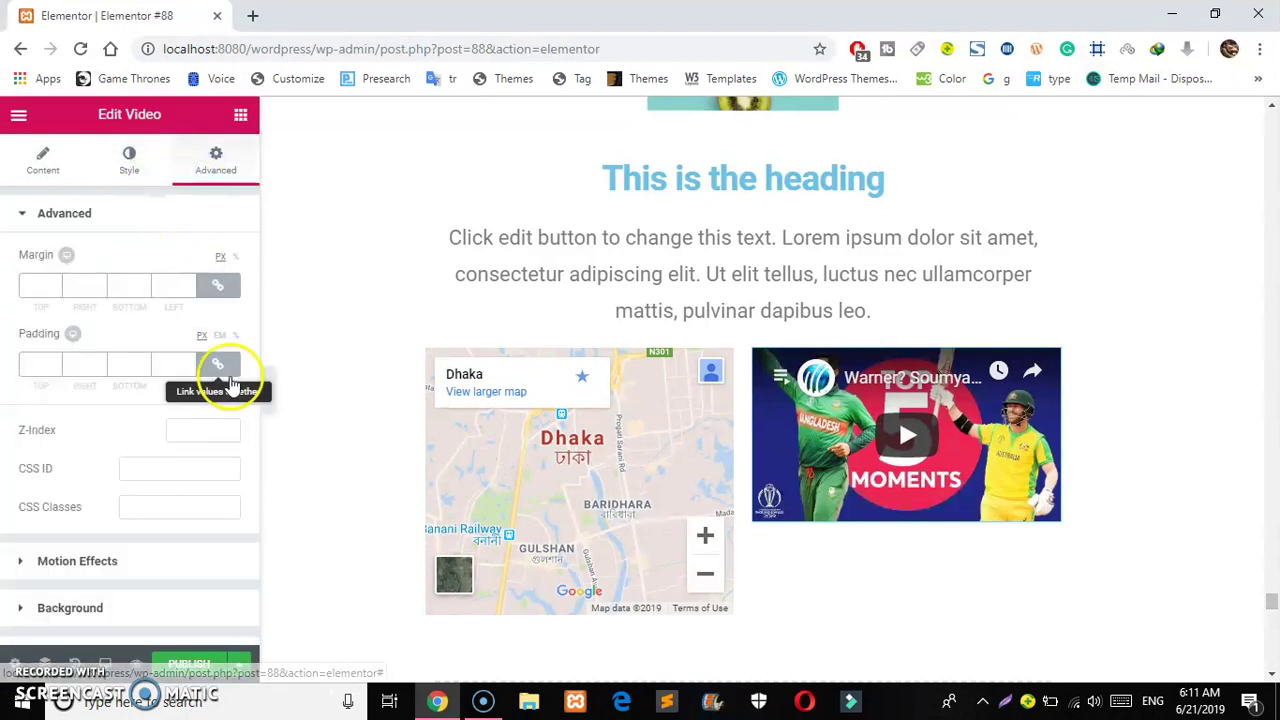
pyautogui.click(168, 563)
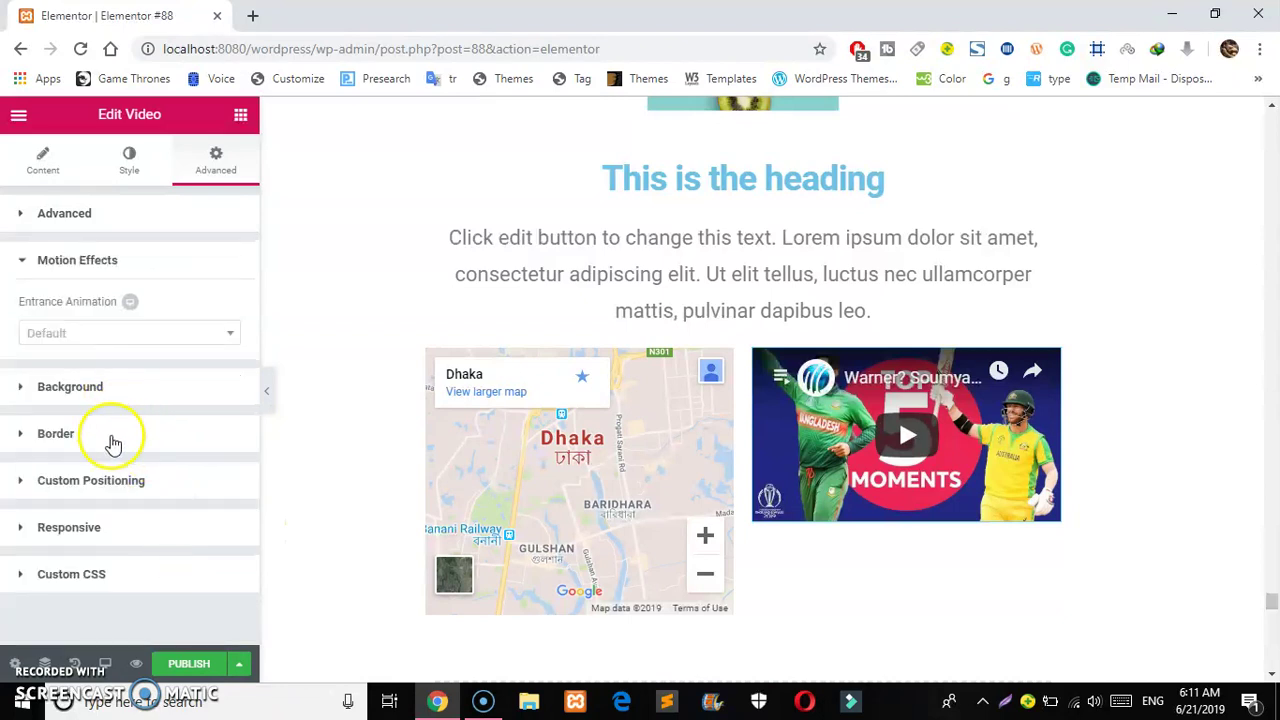
pyautogui.click(112, 484)
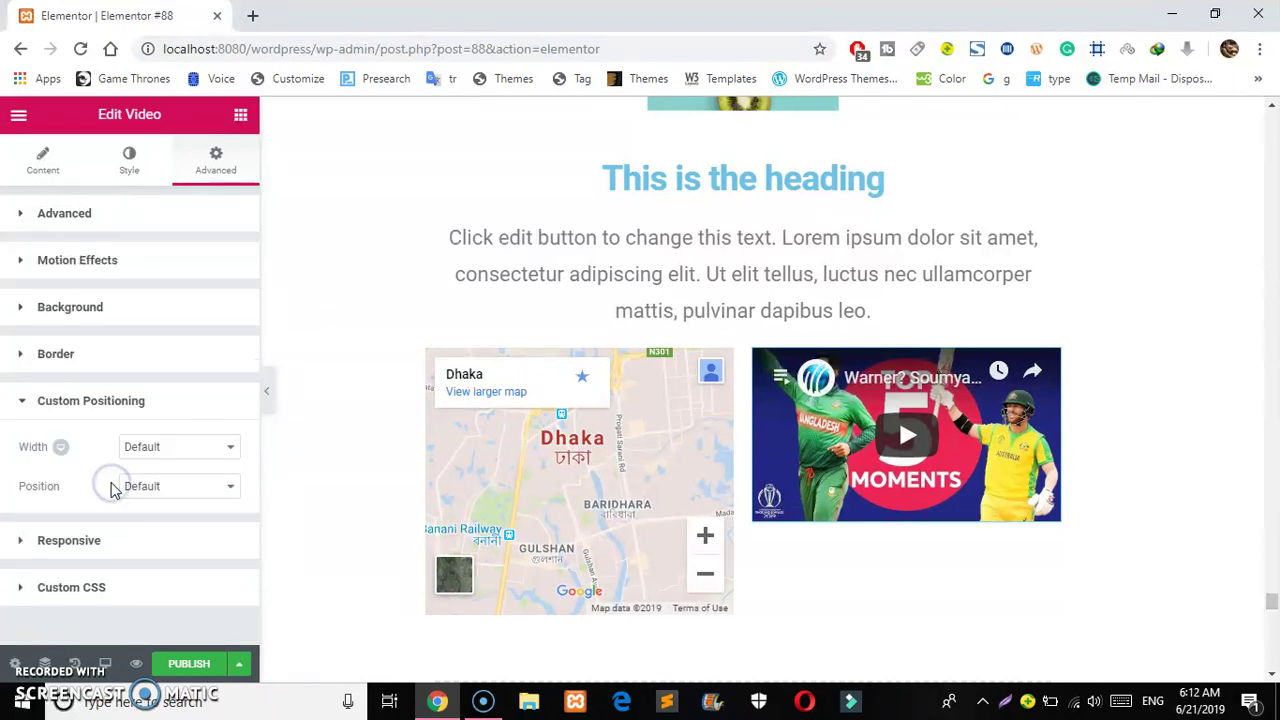
pyautogui.click(171, 449)
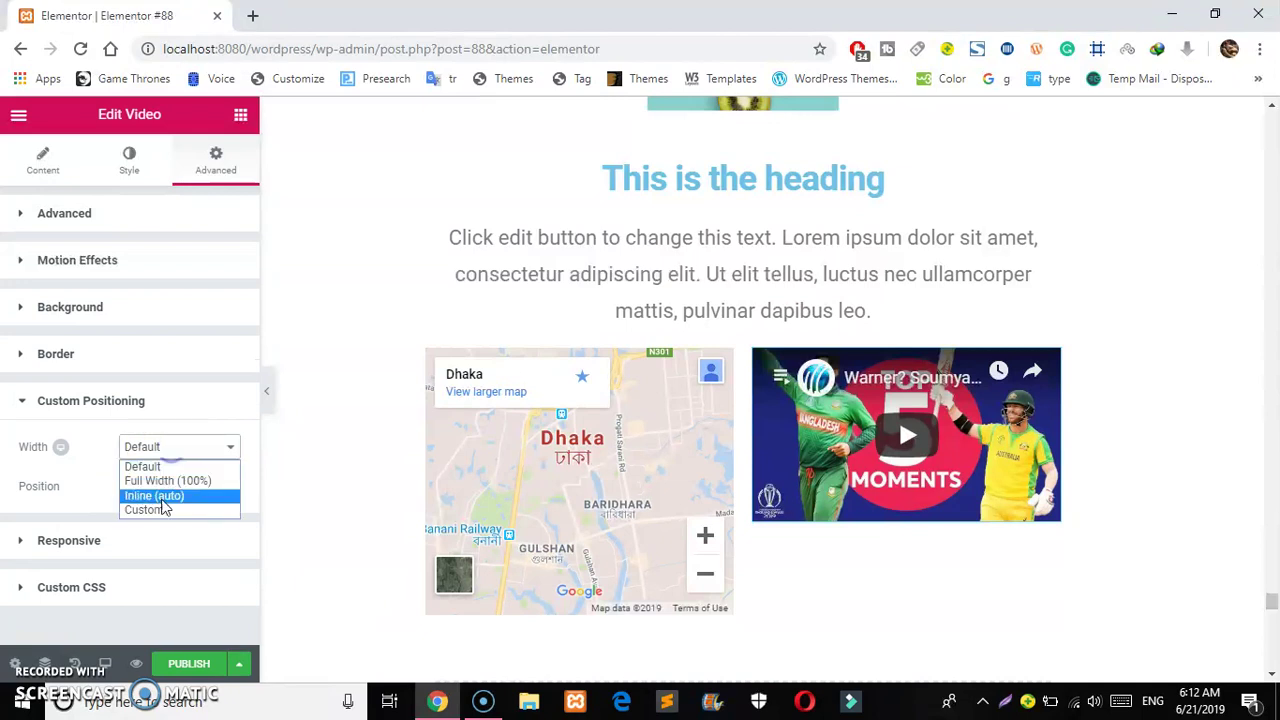
pyautogui.click(165, 481)
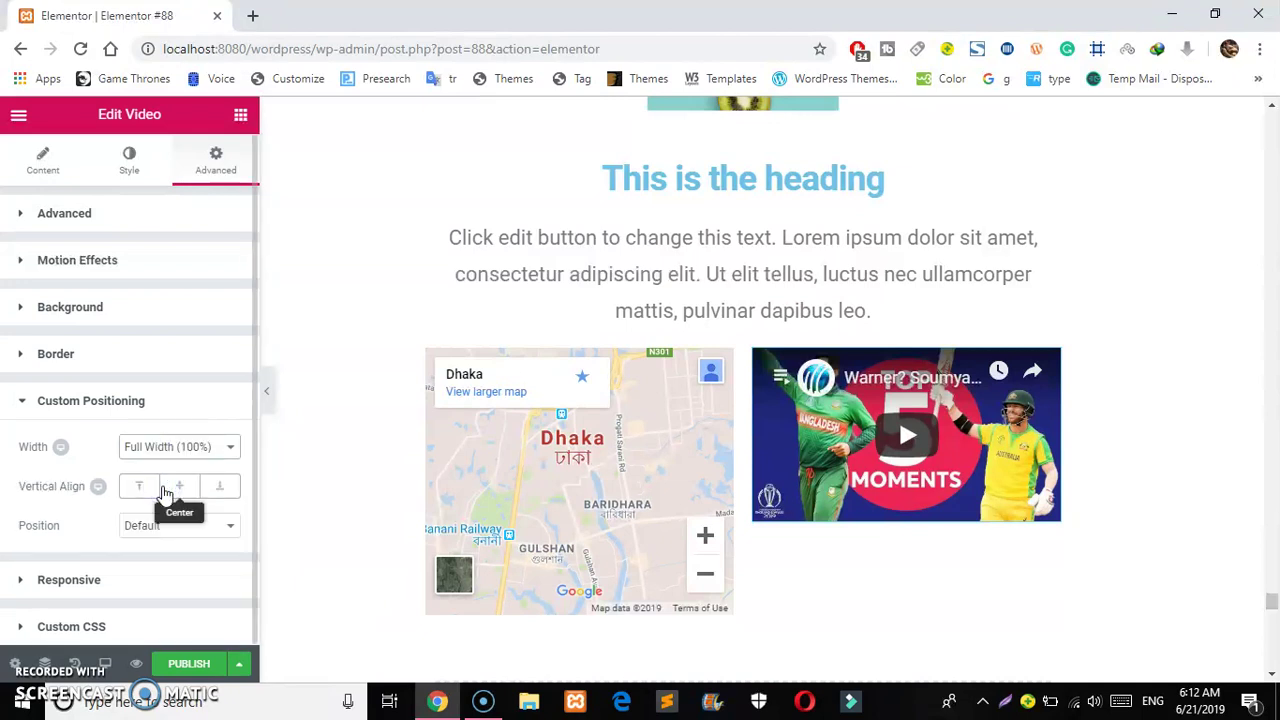
# Set the video widget's vertical alignment to Center and its position to Absolute
pyautogui.click(148, 486)
pyautogui.click(173, 490)
pyautogui.click(192, 528)
pyautogui.click(176, 560)
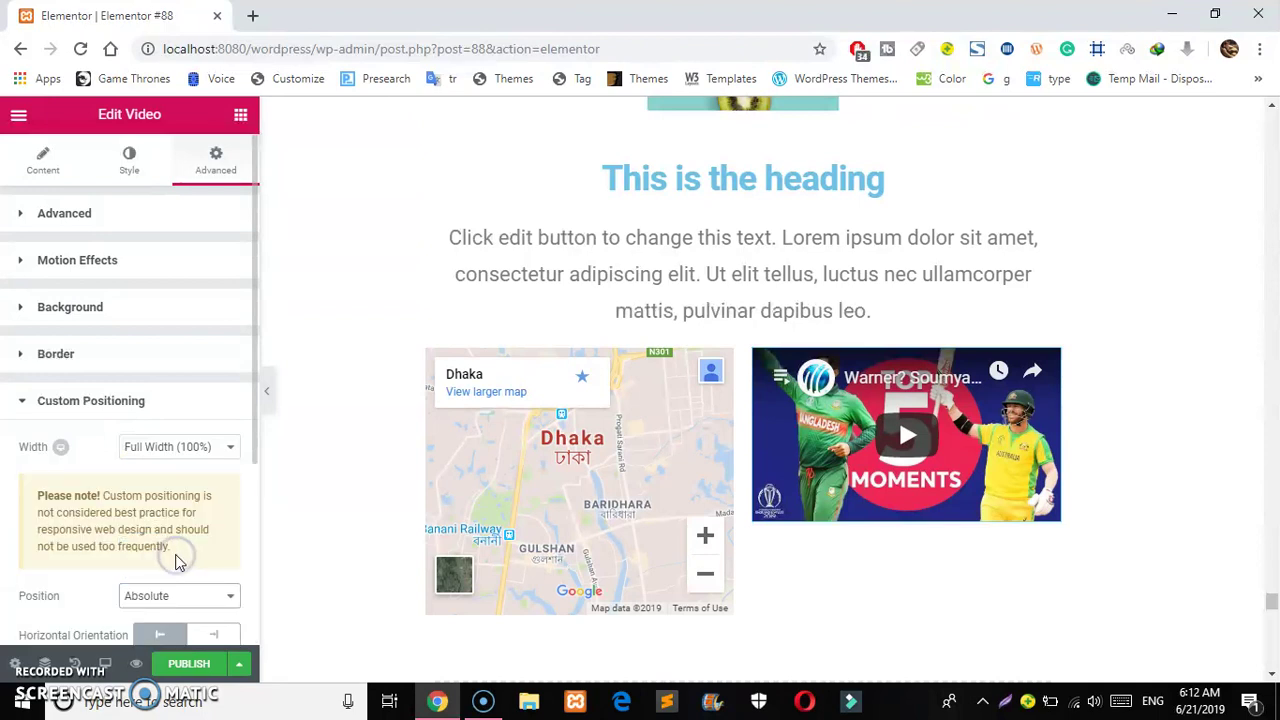
# Try the Fixed position for the video widget and restore its position to Default
pyautogui.click(181, 589)
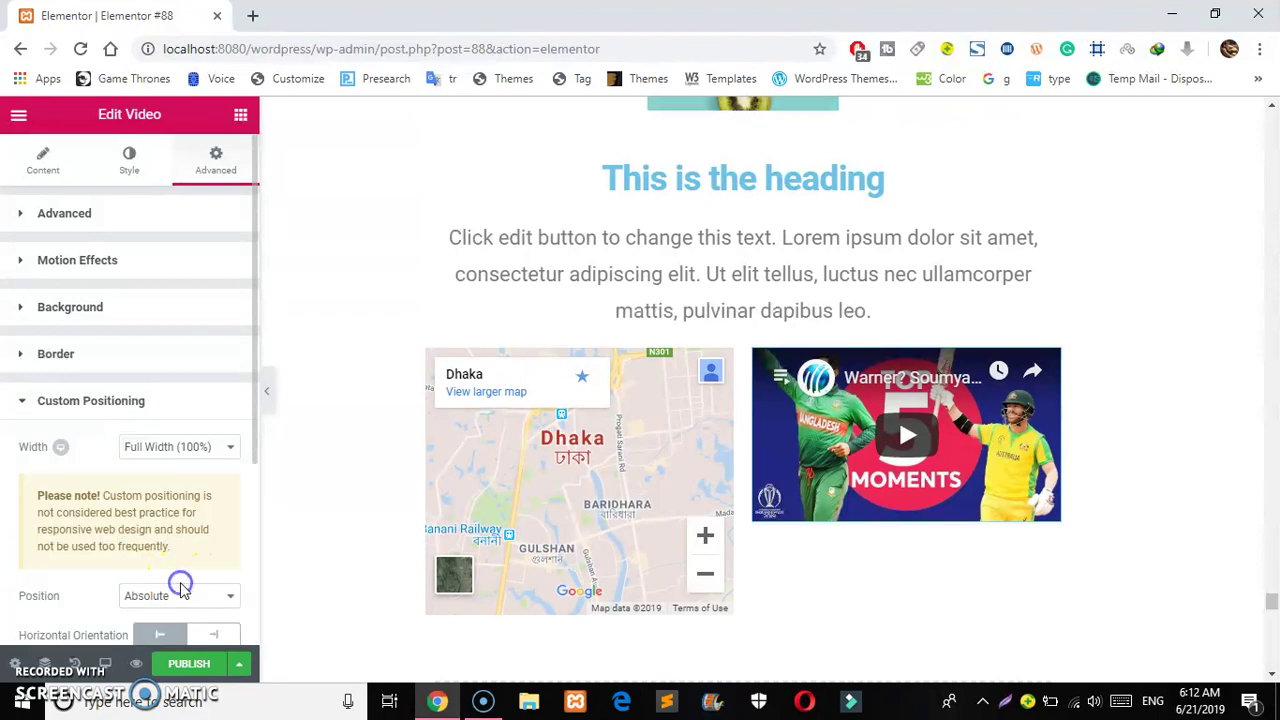
pyautogui.click(181, 597)
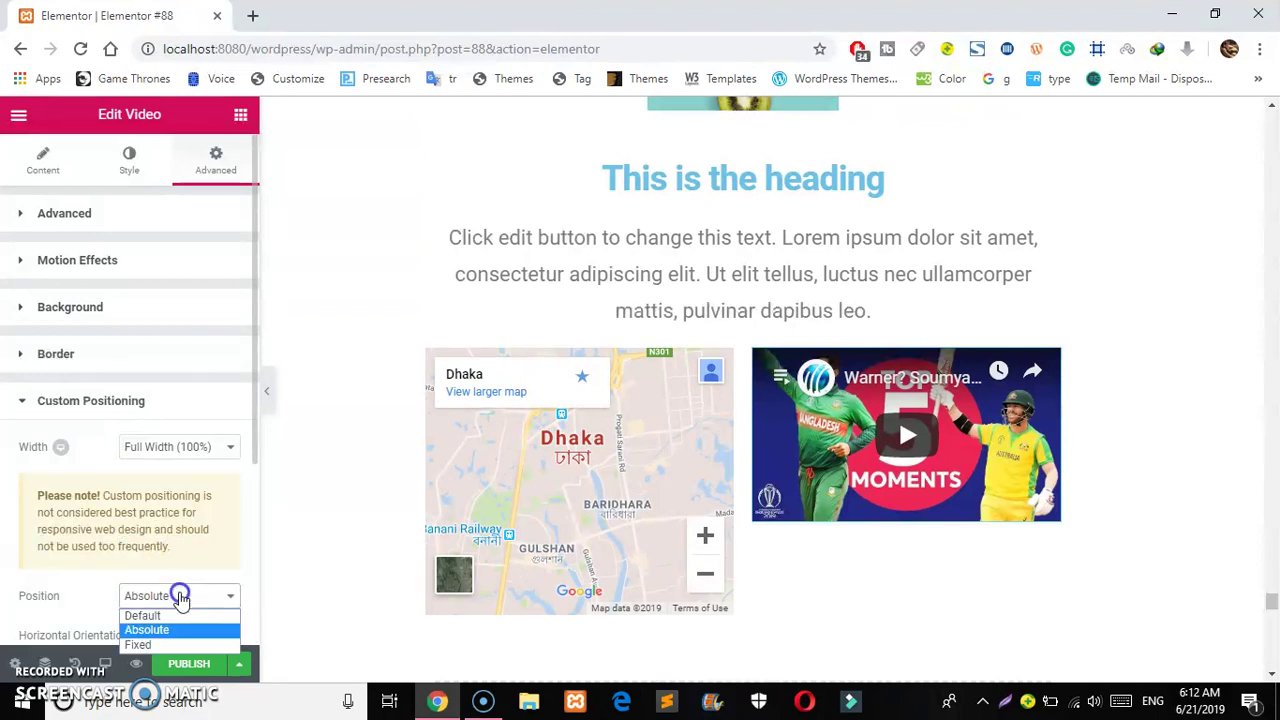
pyautogui.click(167, 645)
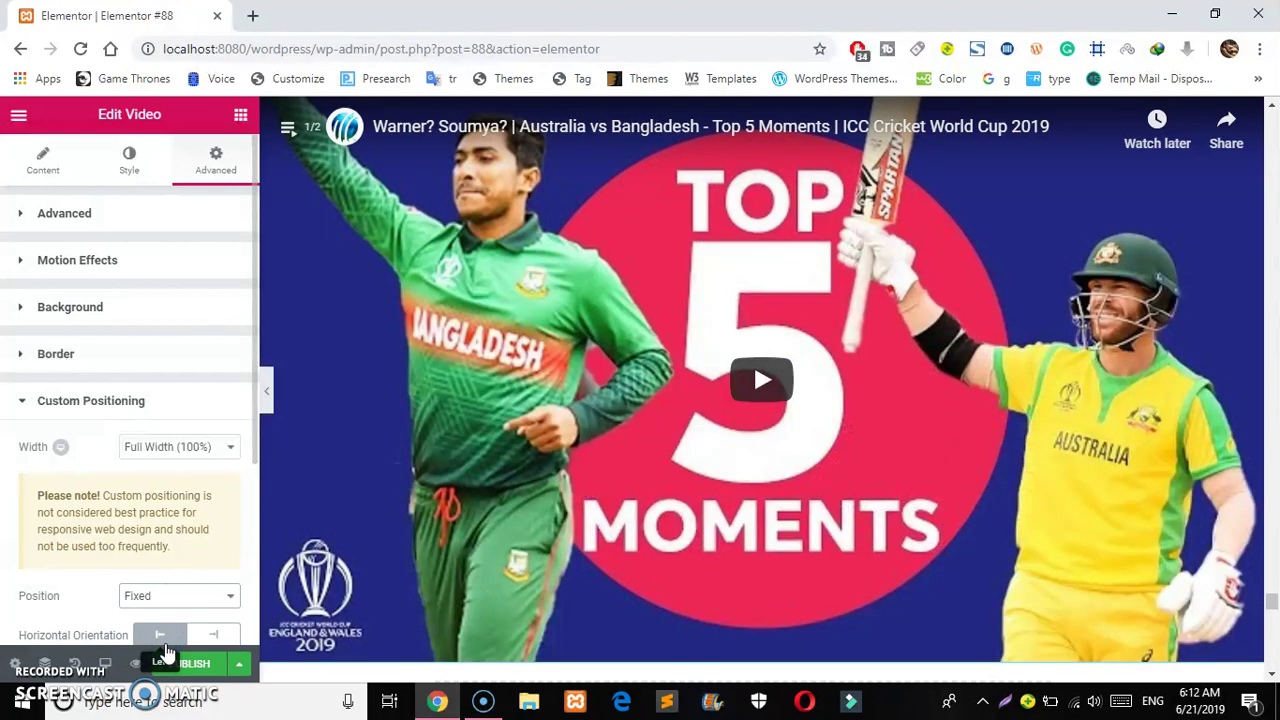
pyautogui.click(169, 598)
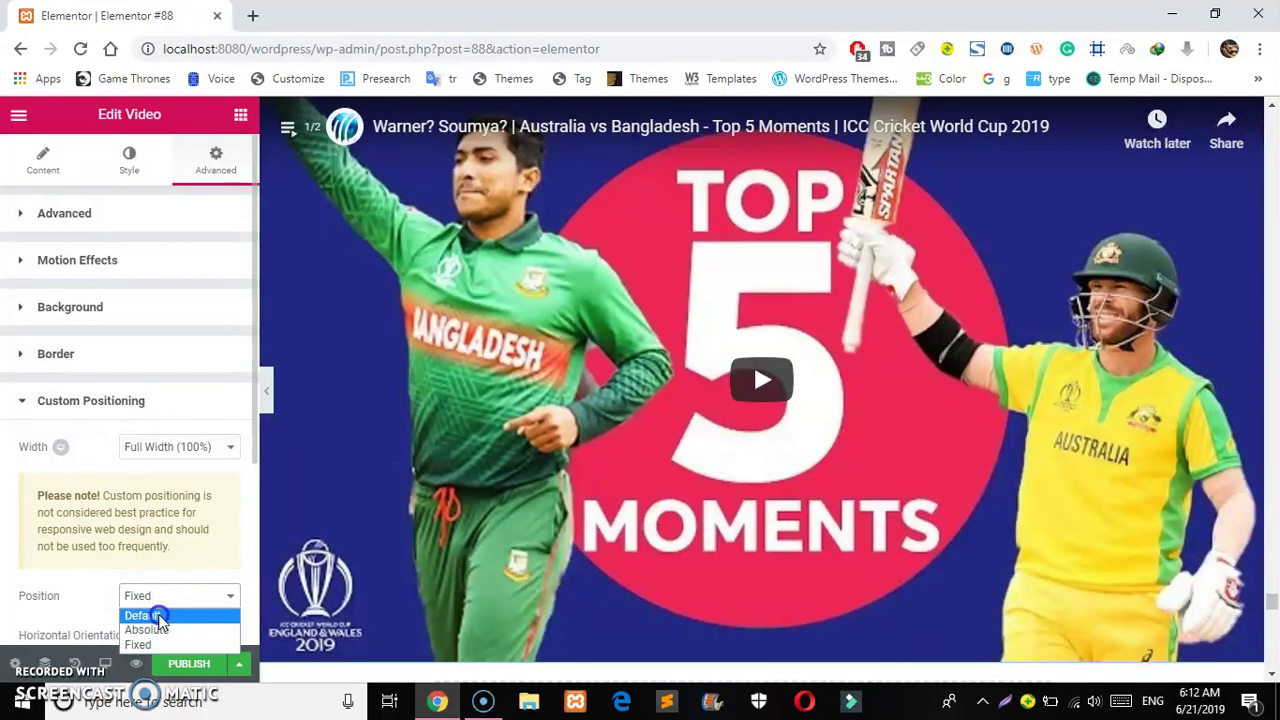
pyautogui.click(160, 616)
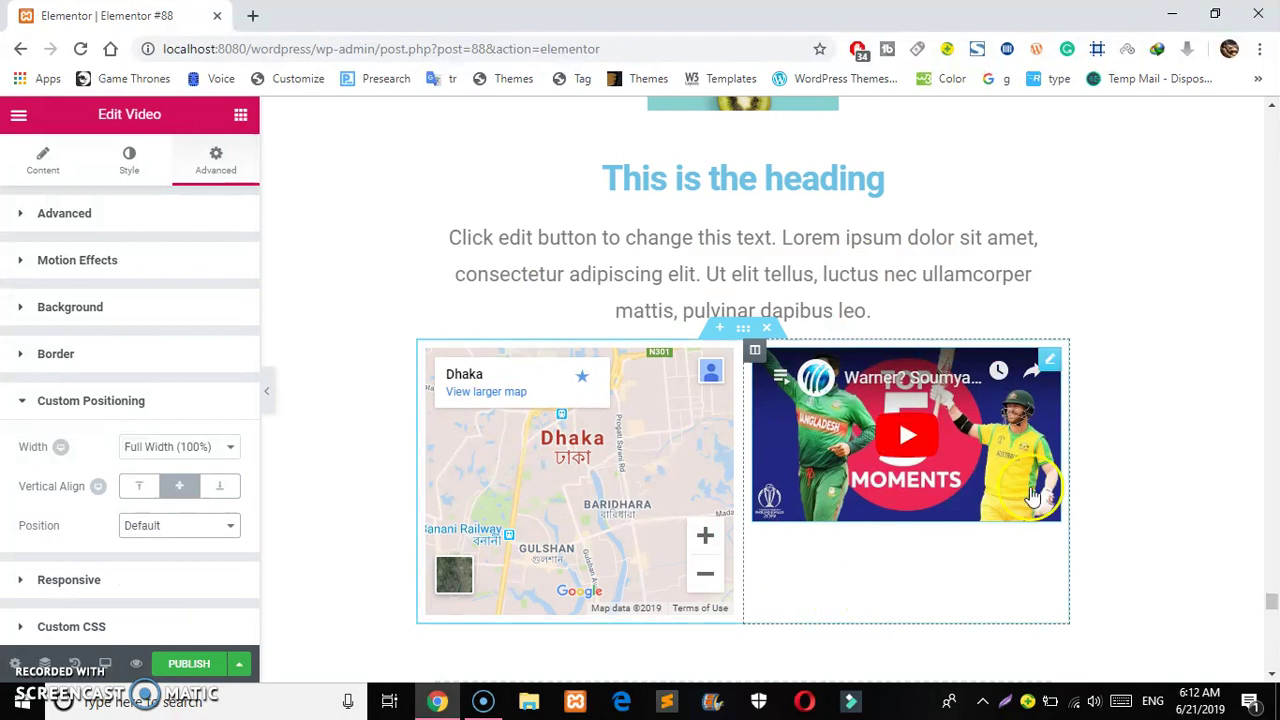
# Set the widgets space of the video's column to 2 px
pyautogui.click(754, 349)
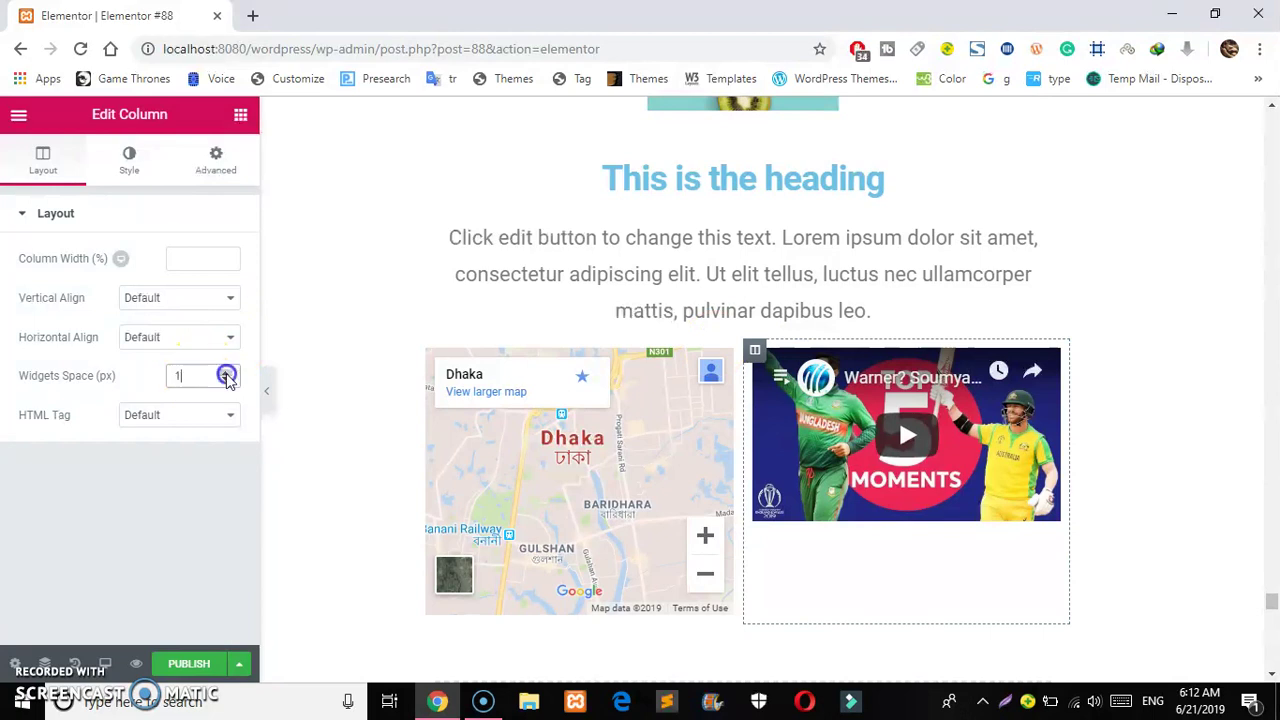
pyautogui.click(227, 372)
pyautogui.click(227, 372)
pyautogui.click(227, 372)
pyautogui.click(227, 372)
pyautogui.click(227, 372)
pyautogui.click(225, 381)
pyautogui.click(225, 381)
pyautogui.click(225, 381)
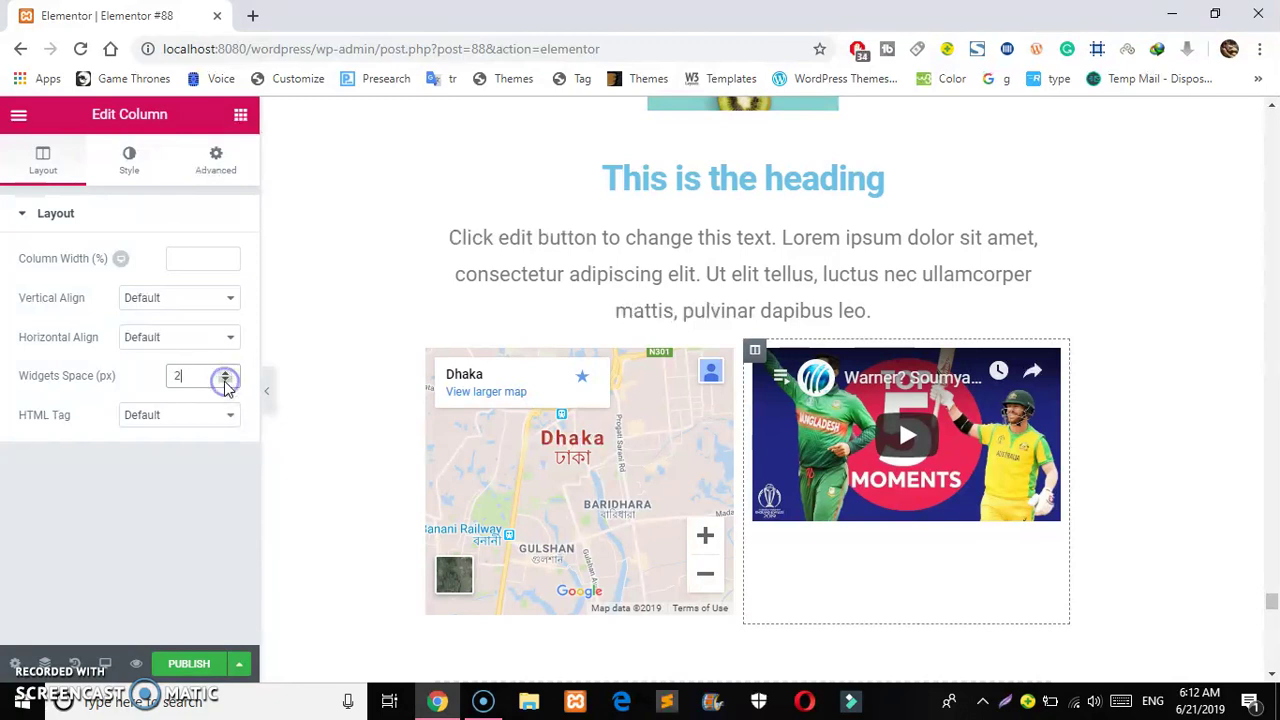
# Try Start as the video column's horizontal alignment and set it to Center
pyautogui.click(196, 337)
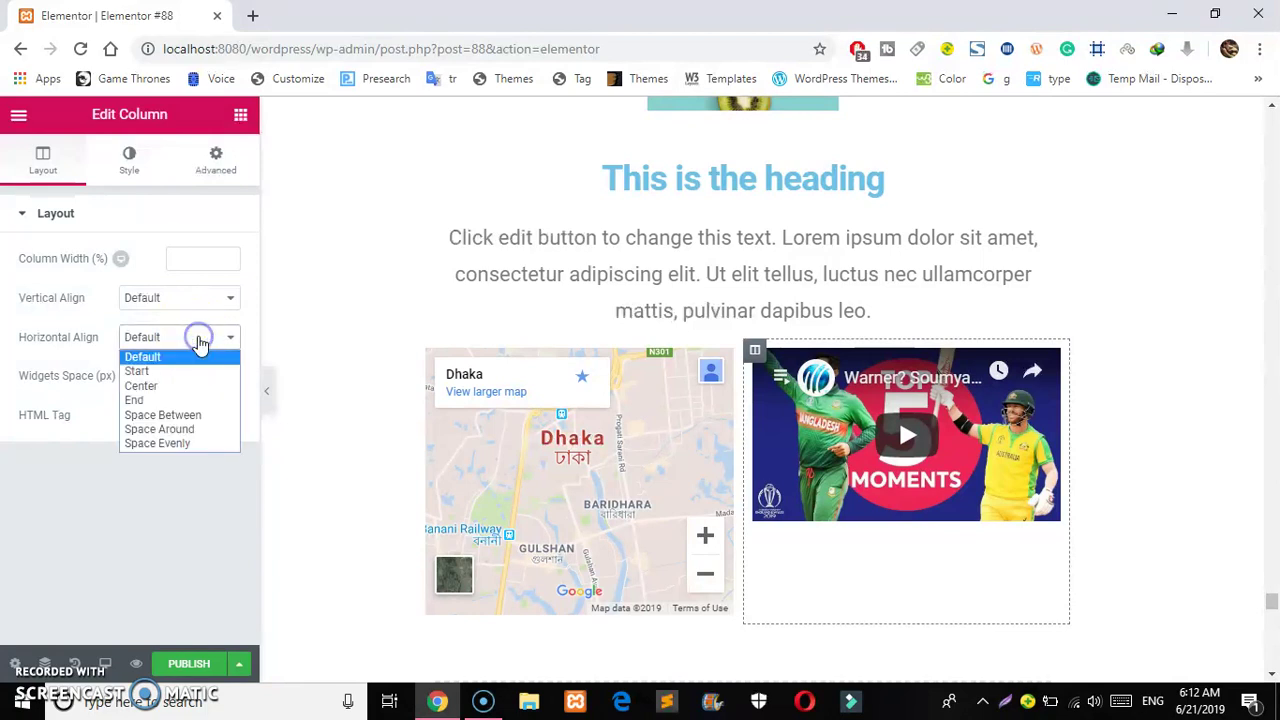
pyautogui.click(167, 372)
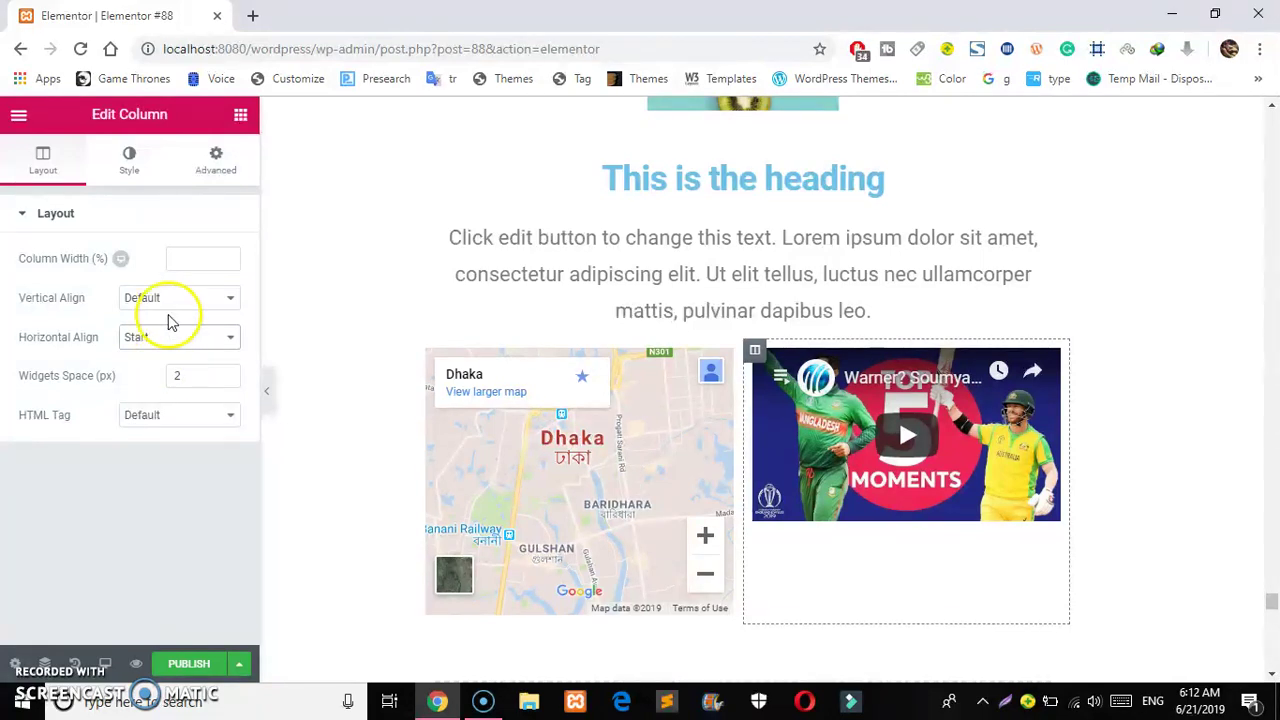
pyautogui.click(163, 338)
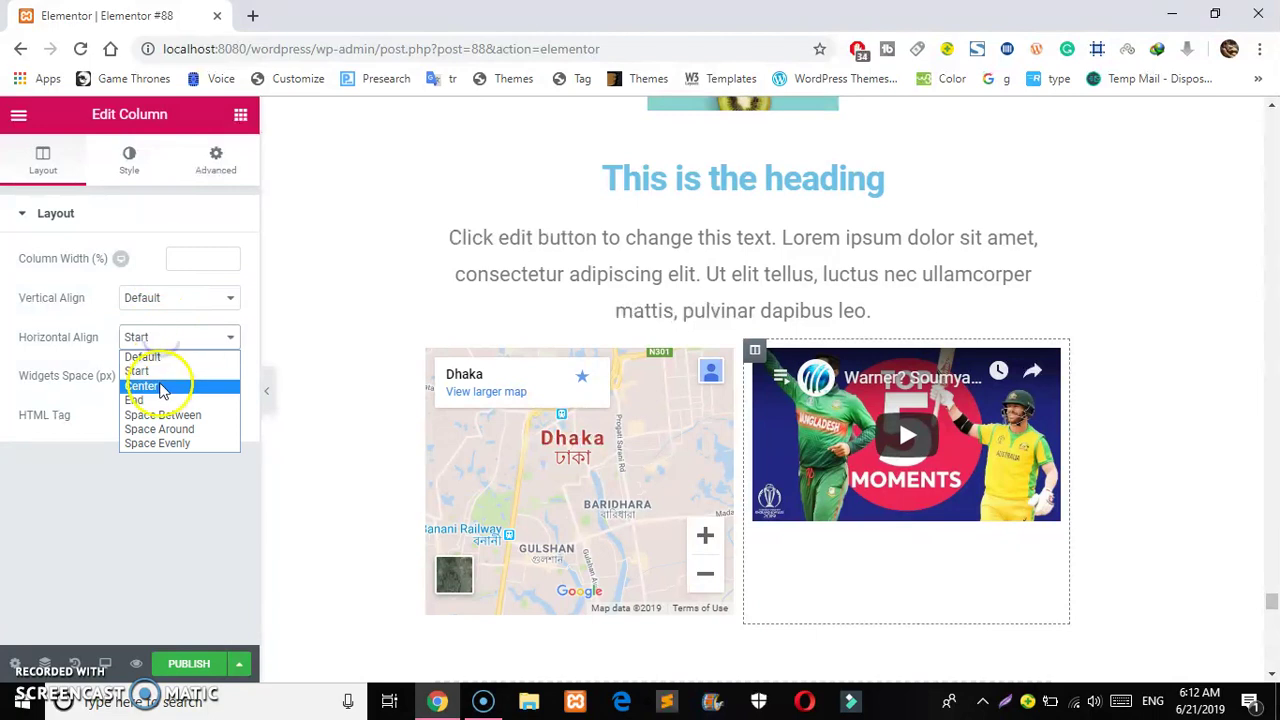
pyautogui.click(162, 388)
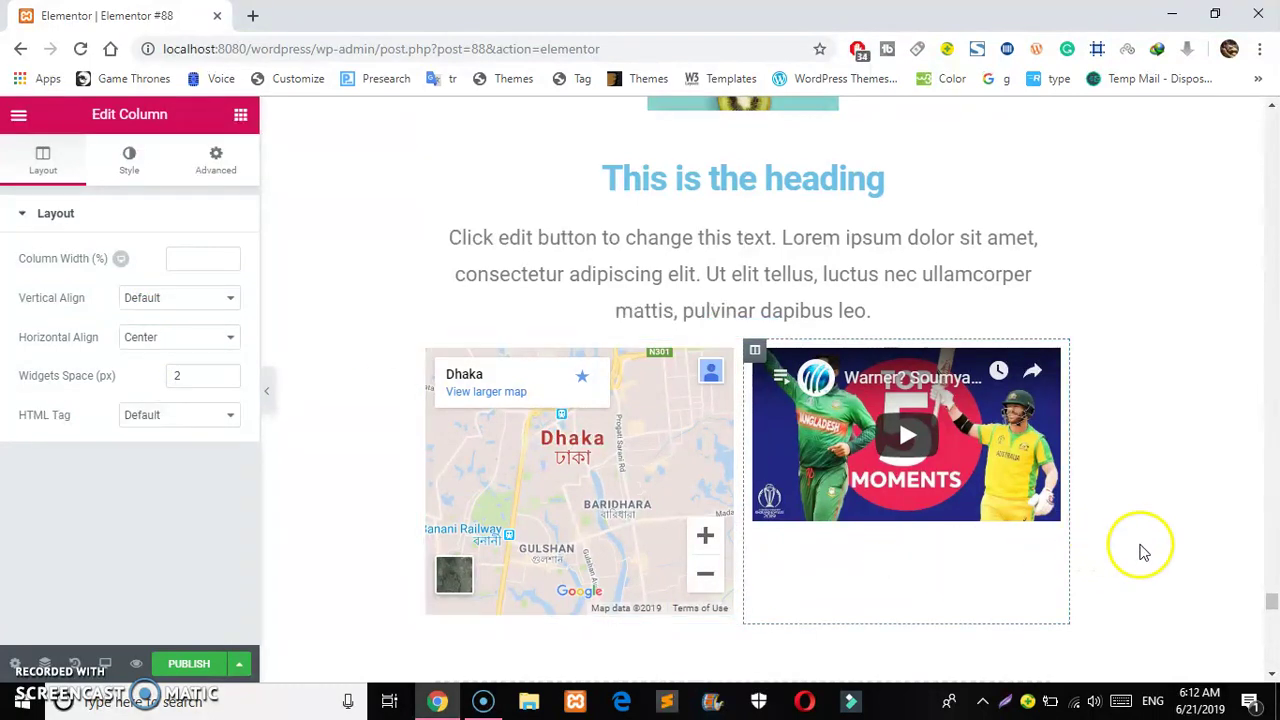
# Try the video widget's Autoplay option, turn it off again and pause the playback
pyautogui.moveTo(1270, 601); pyautogui.dragTo(1270, 602)
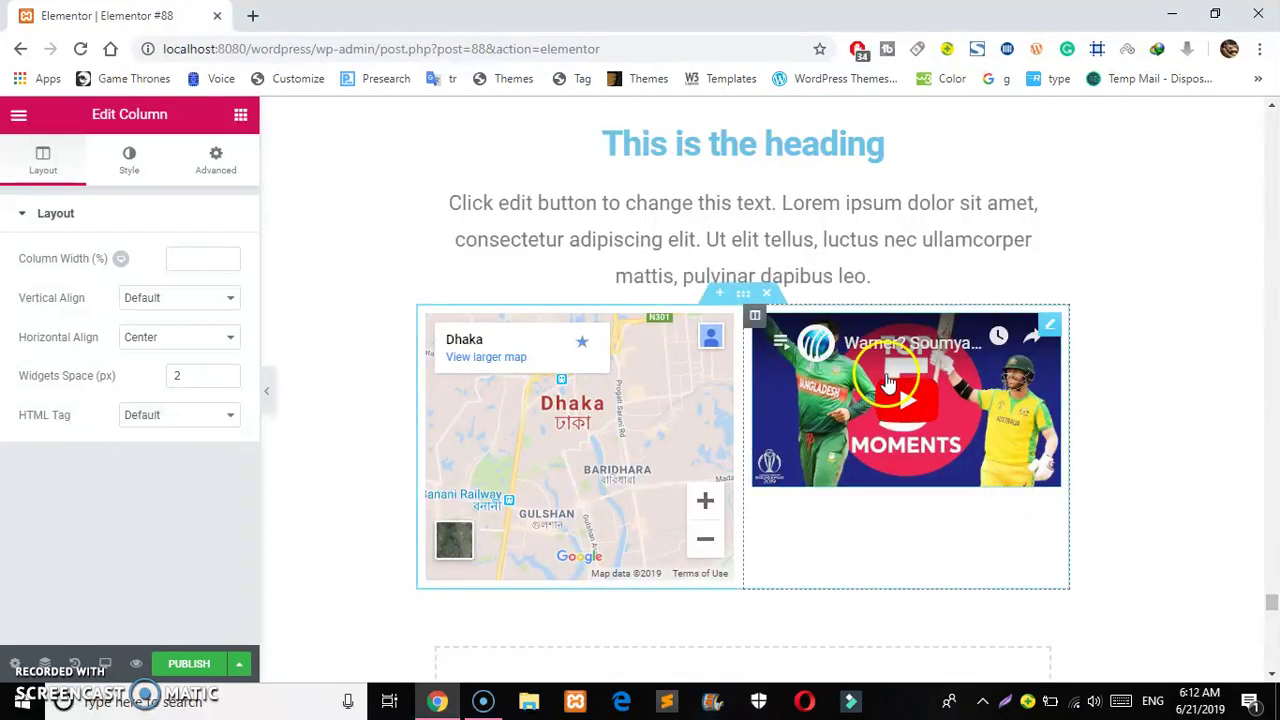
pyautogui.click(1049, 324)
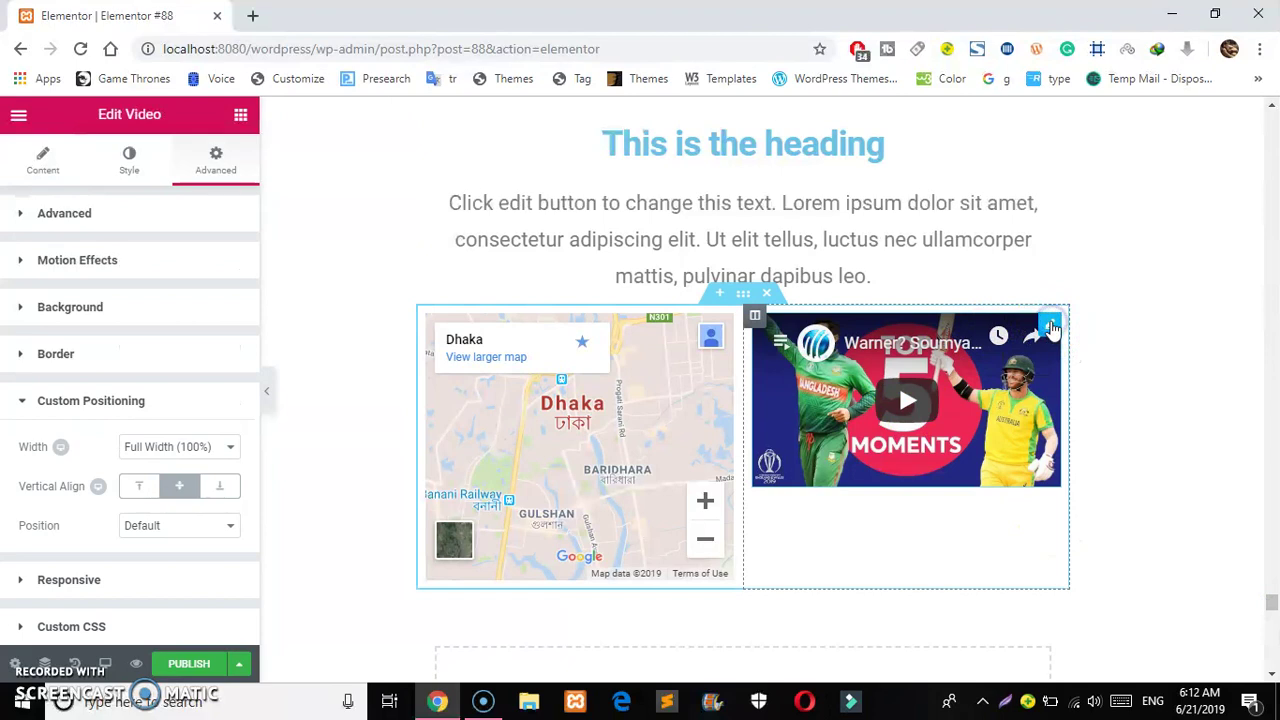
pyautogui.click(124, 165)
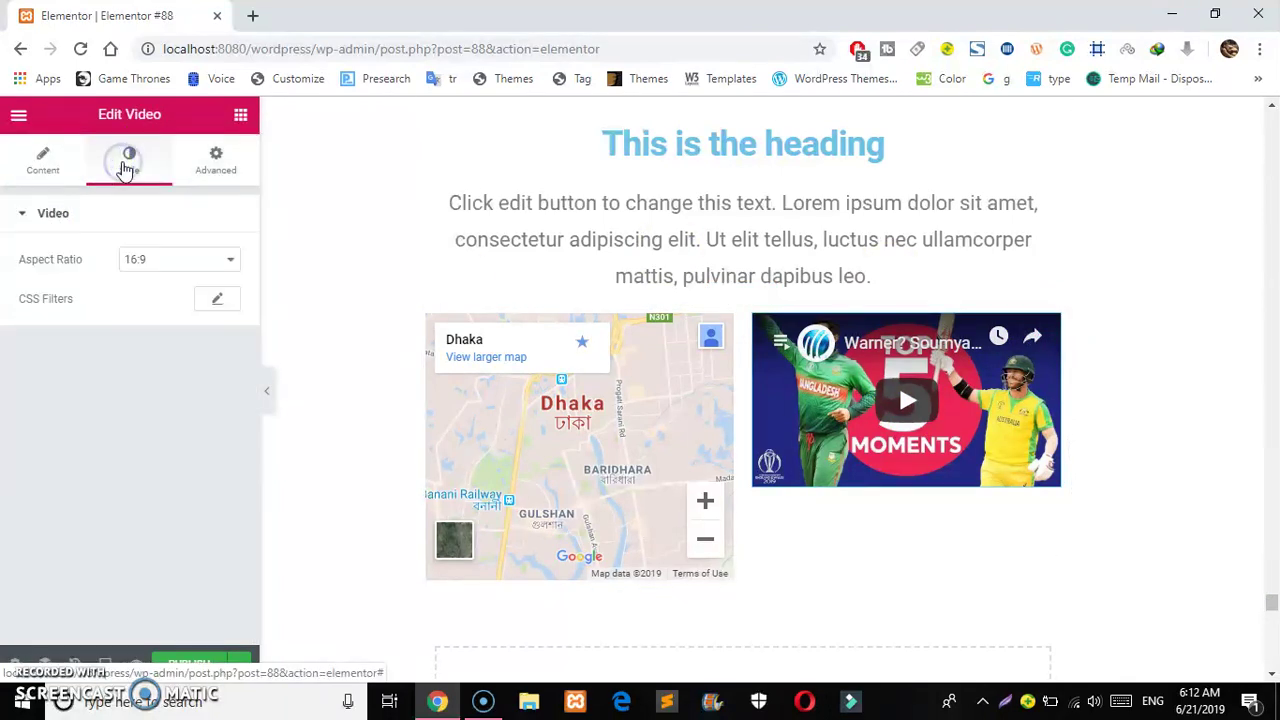
pyautogui.click(36, 158)
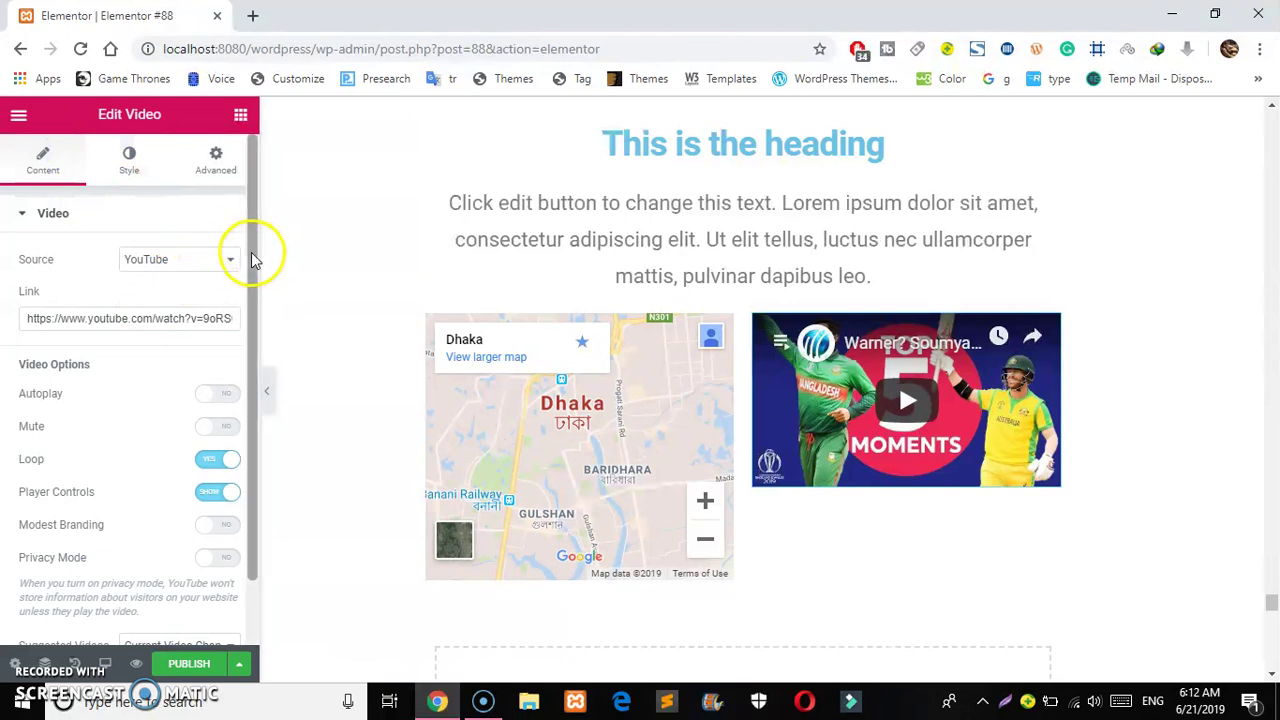
pyautogui.moveTo(250, 262); pyautogui.dragTo(220, 320)
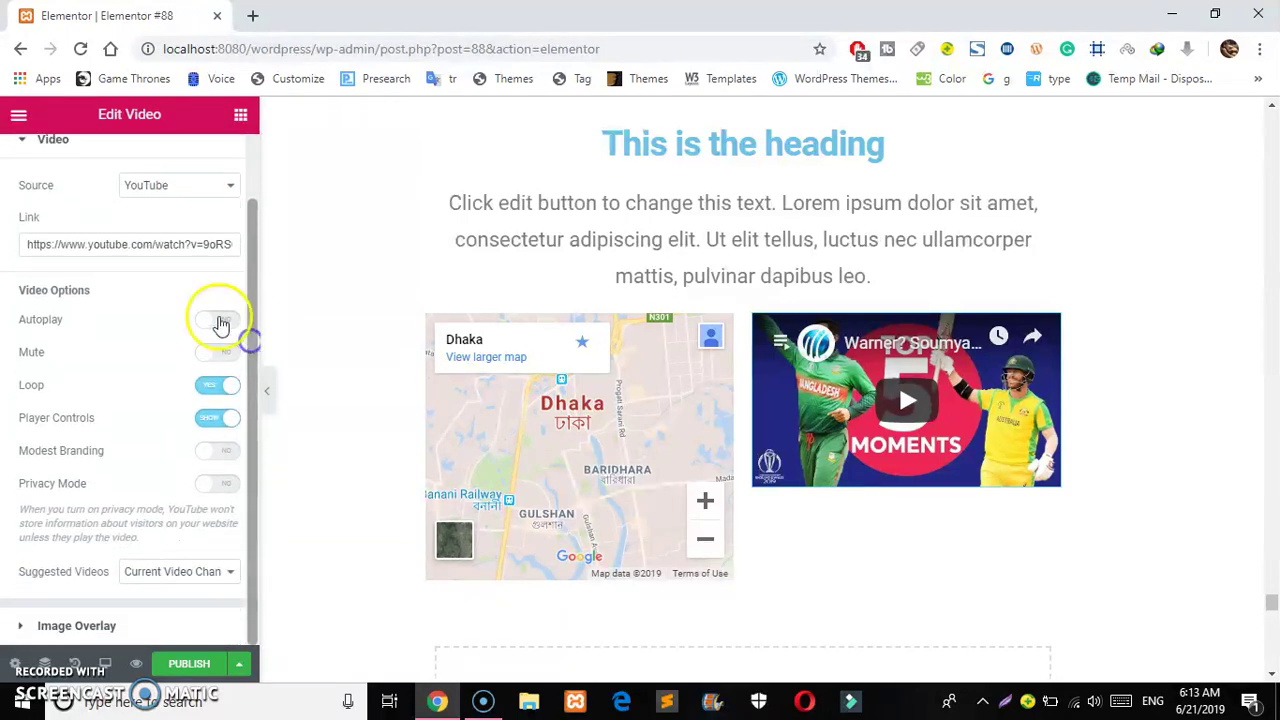
pyautogui.click(212, 319)
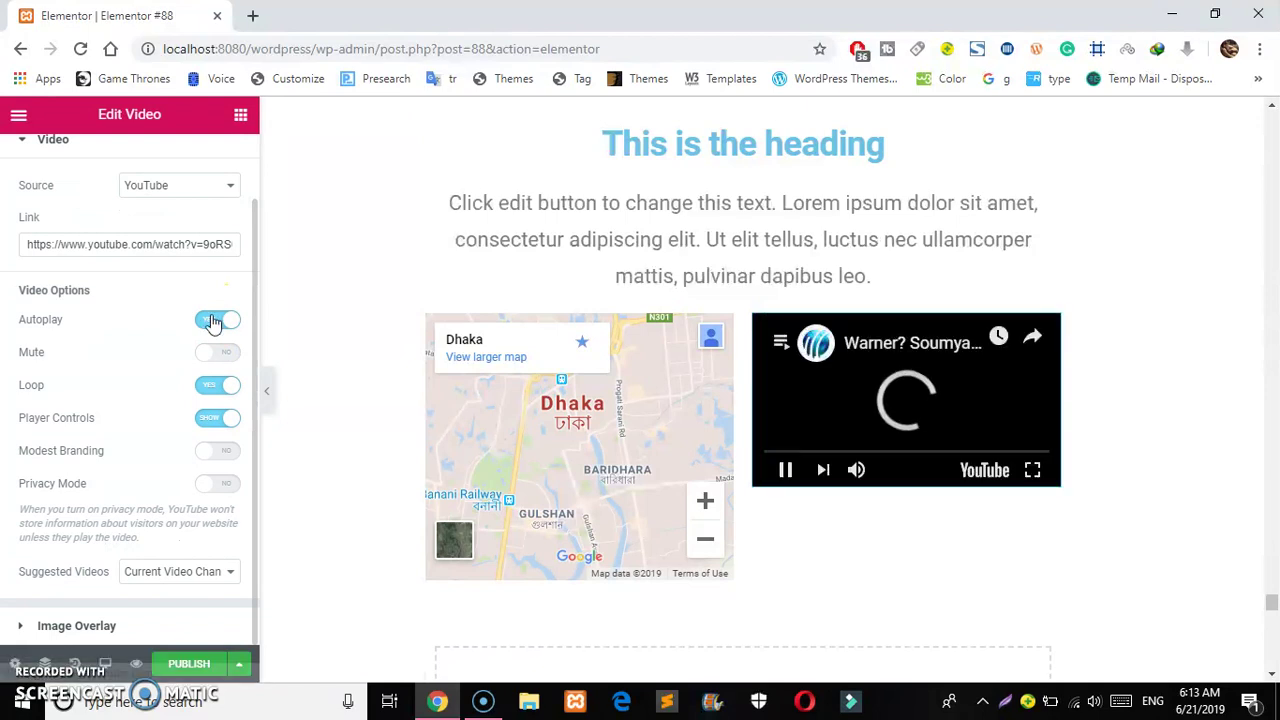
pyautogui.click(213, 321)
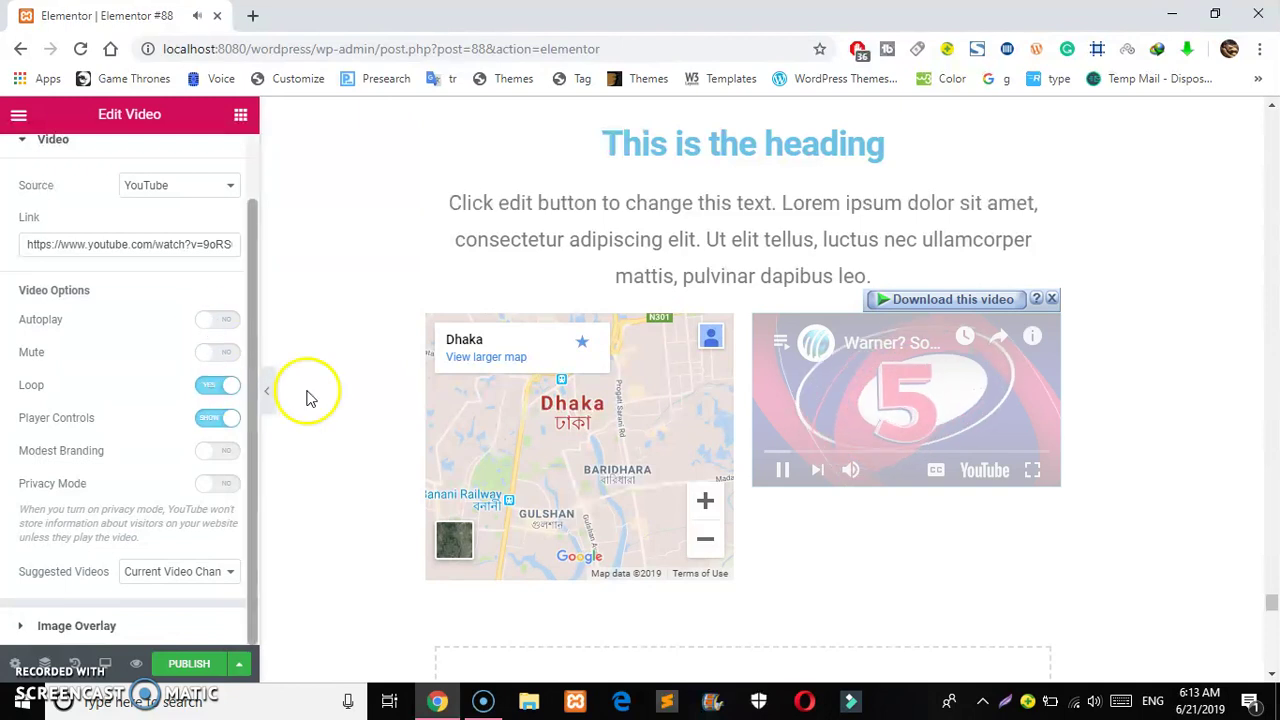
pyautogui.click(782, 470)
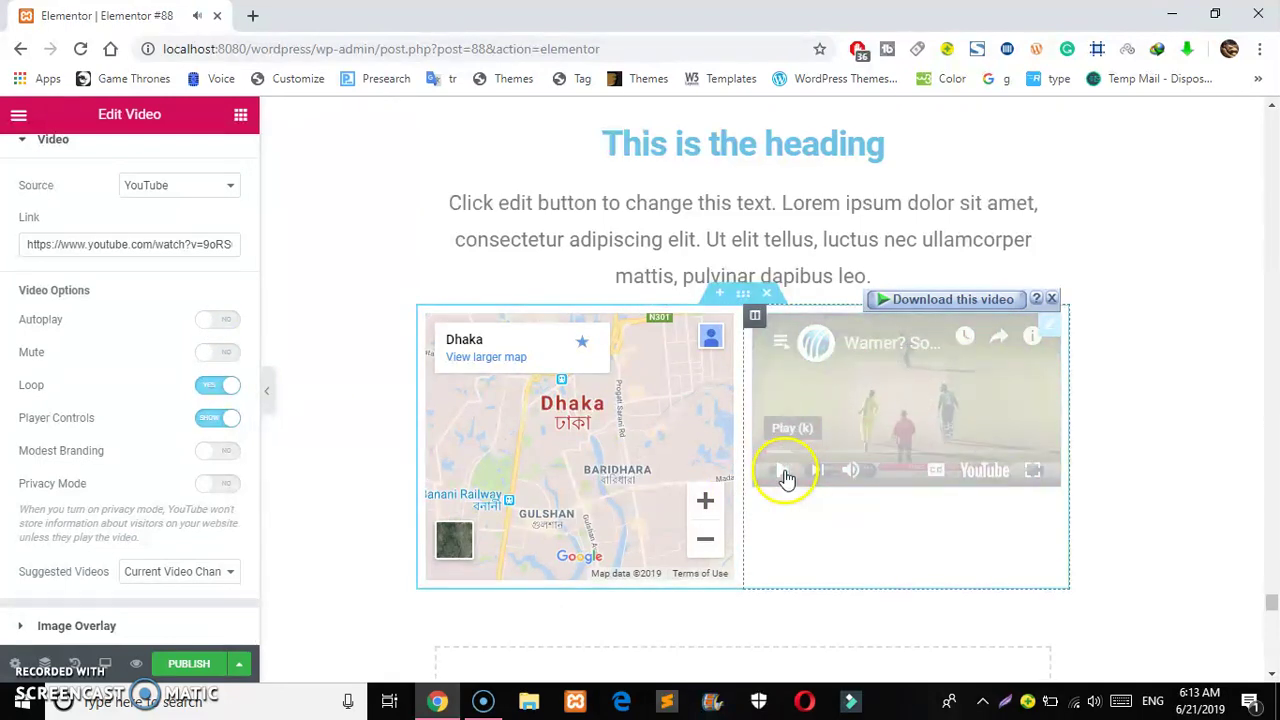
# Examine the video widget's playback options, its suggested-video and source choices, and the page area below the section
pyautogui.click(235, 420)
pyautogui.click(238, 388)
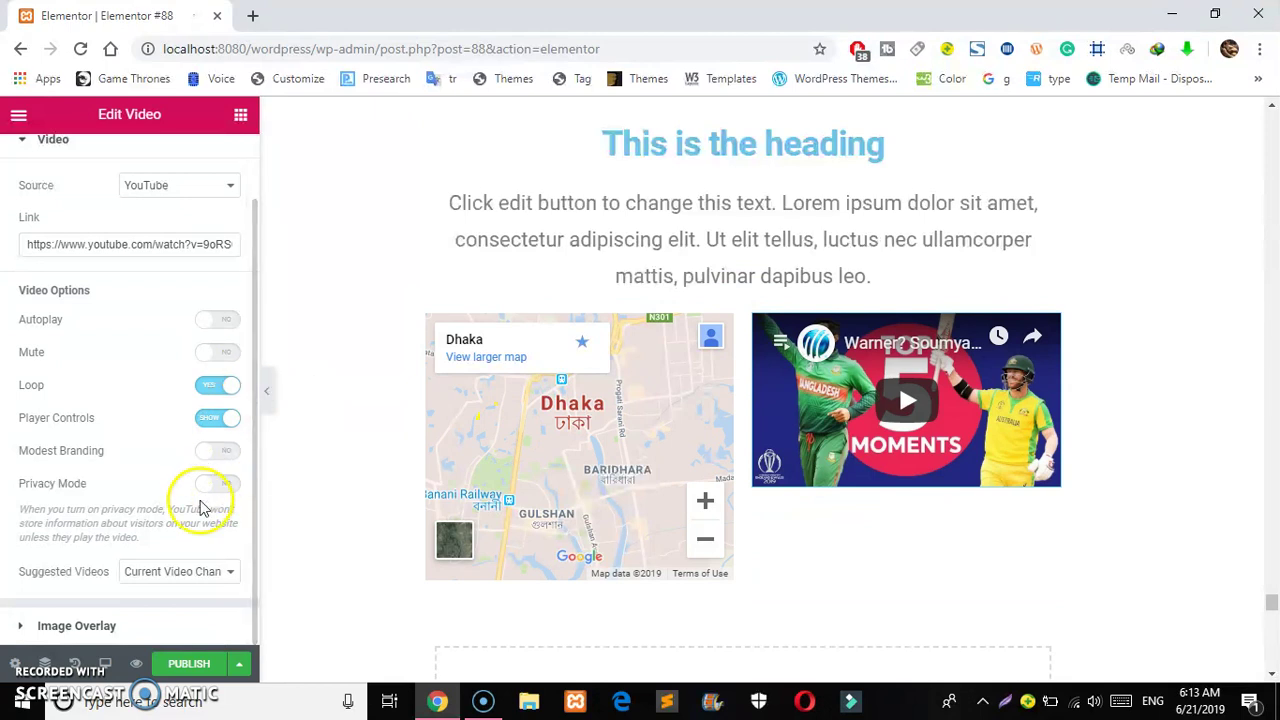
pyautogui.click(200, 570)
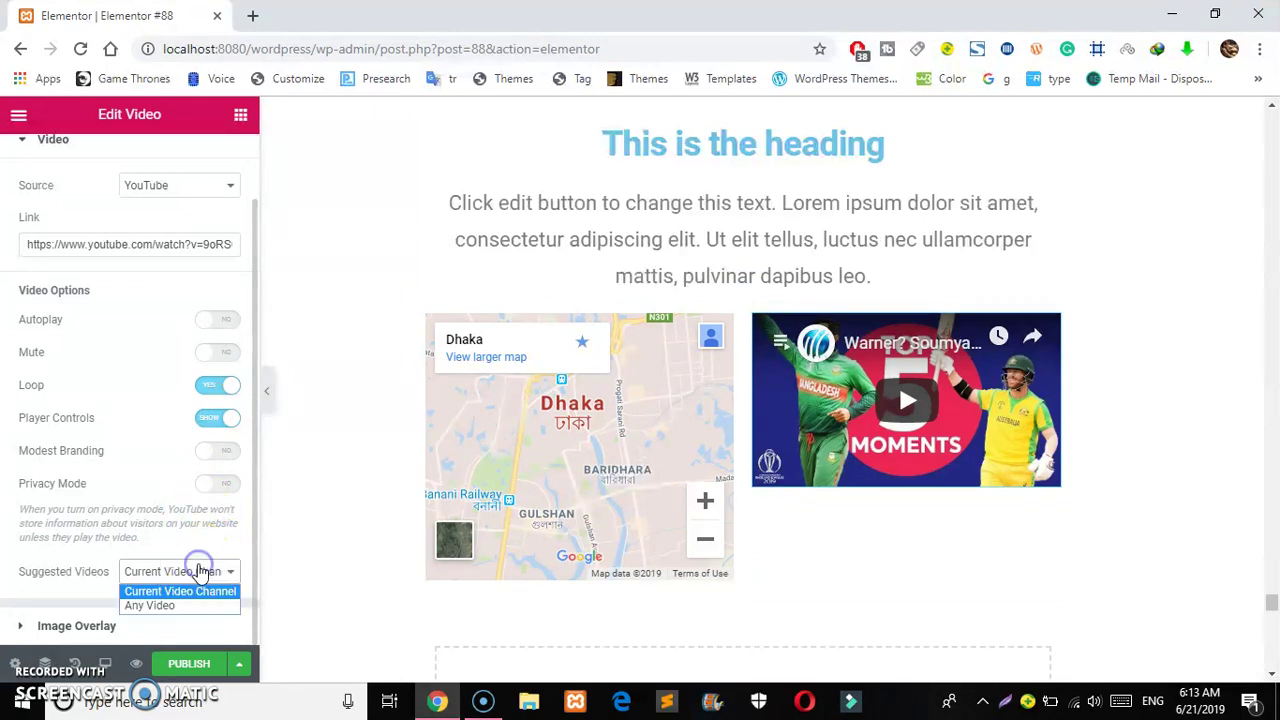
pyautogui.click(200, 571)
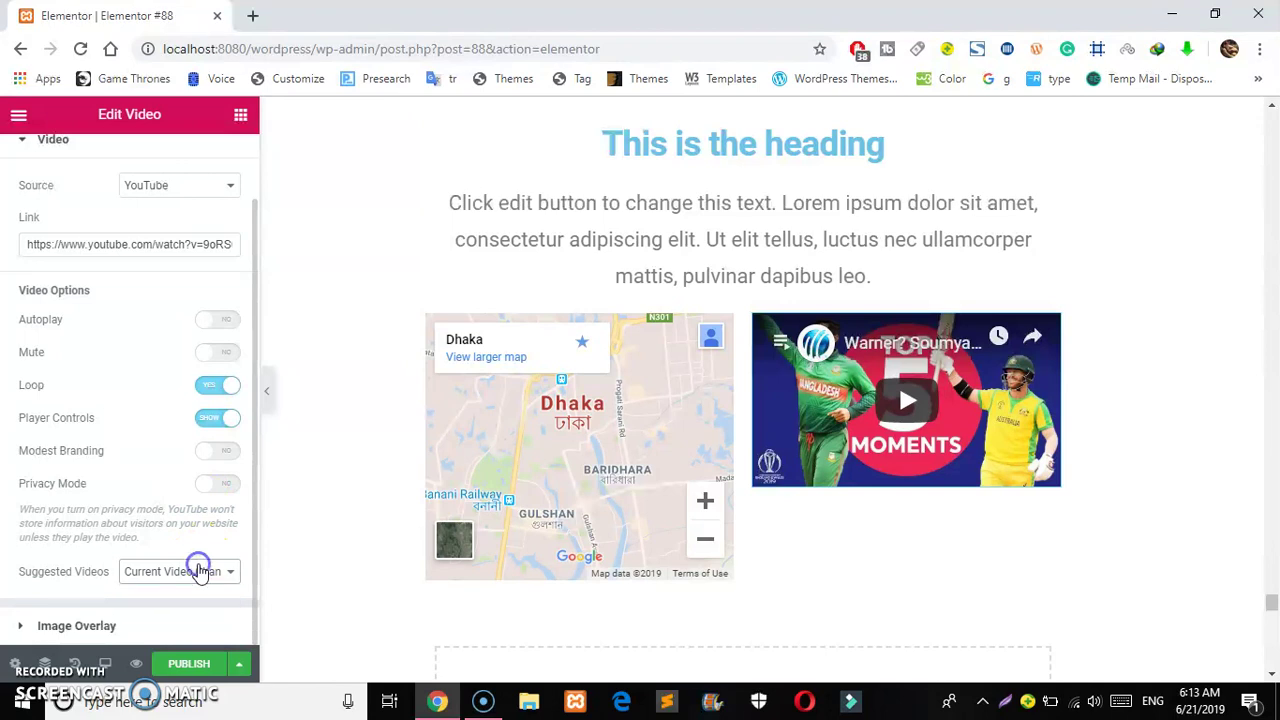
pyautogui.click(799, 553)
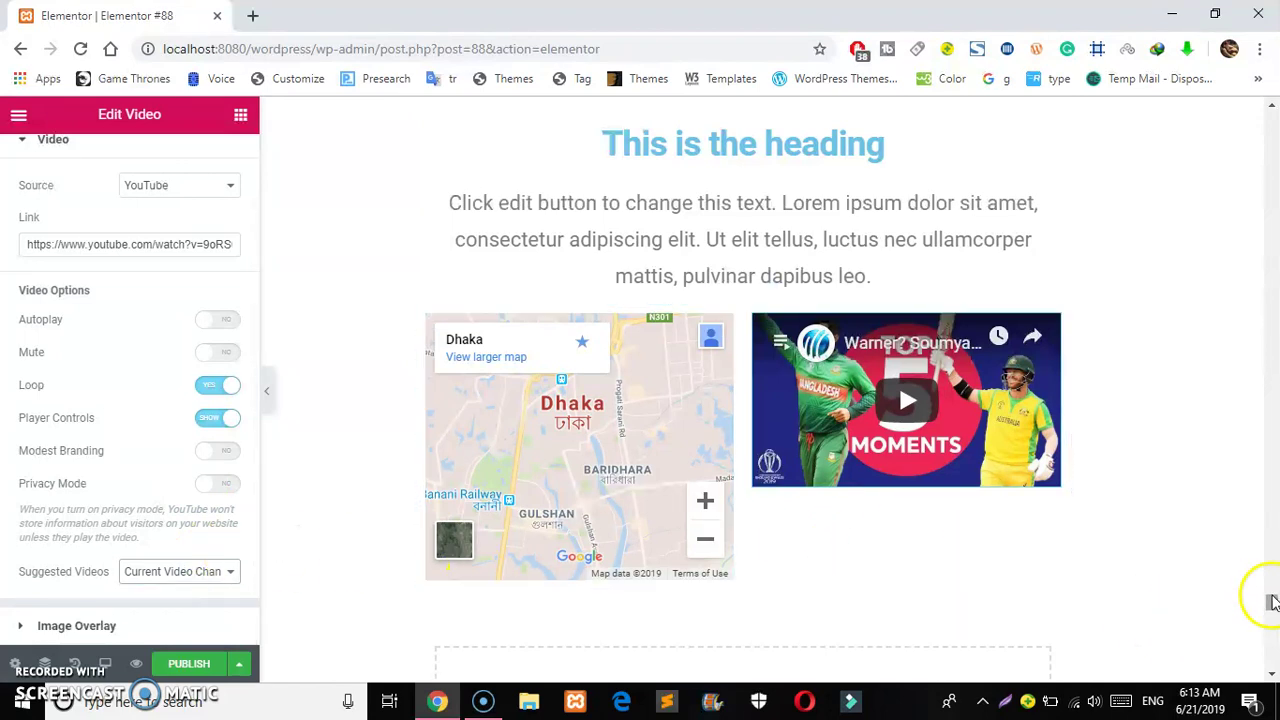
pyautogui.scroll(-4, 1271, 600)
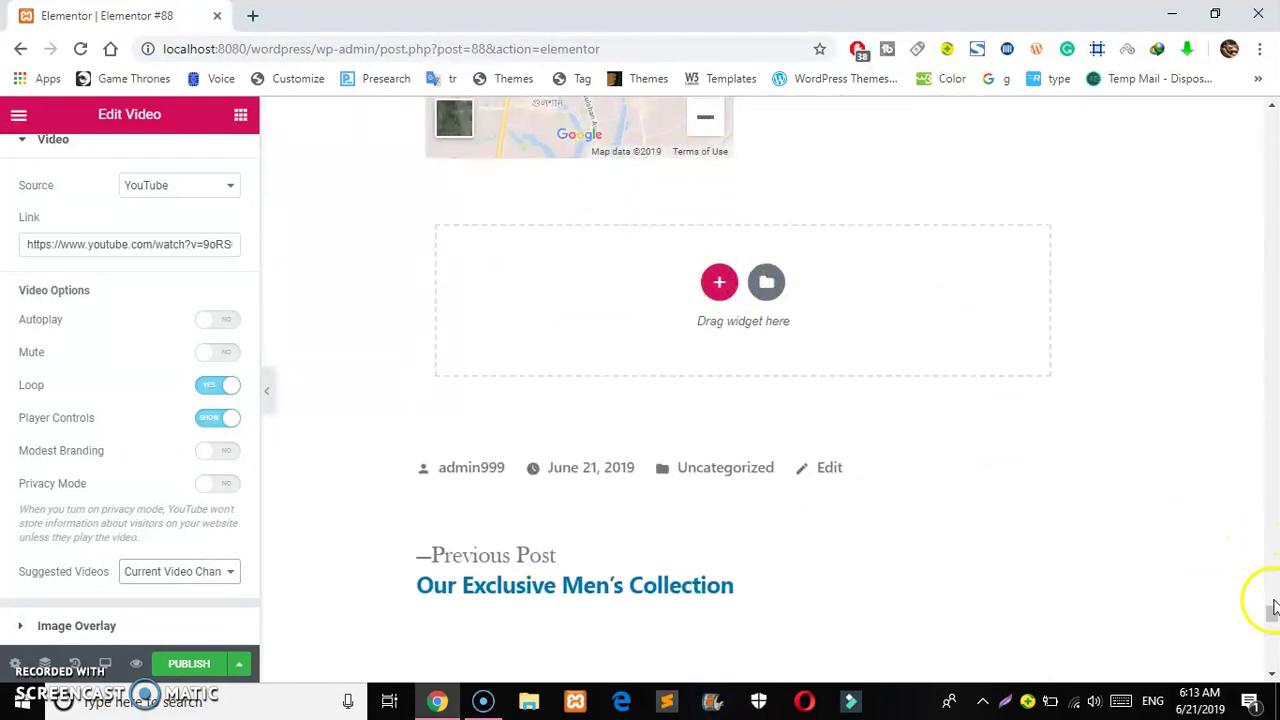
pyautogui.moveTo(1271, 612)
pyautogui.mouseDown()
pyautogui.moveTo(1271, 575)
pyautogui.moveTo(1271, 604)
pyautogui.mouseUp()
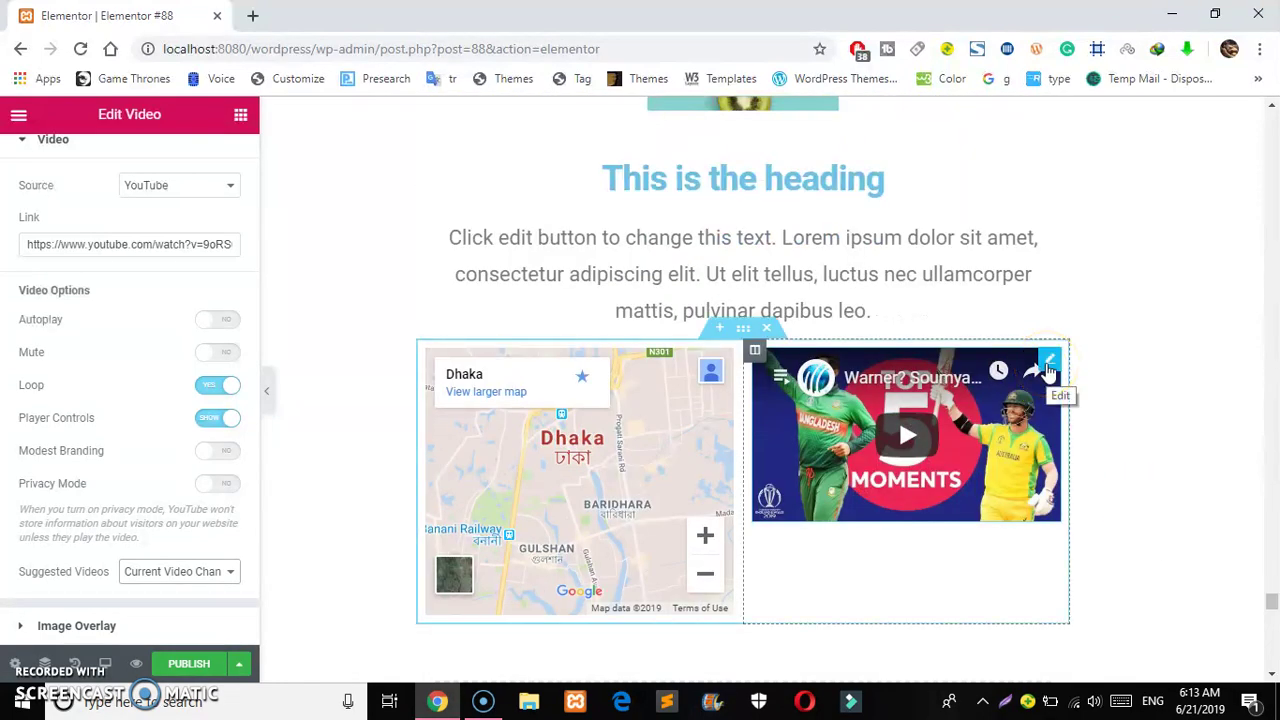
pyautogui.click(1049, 370)
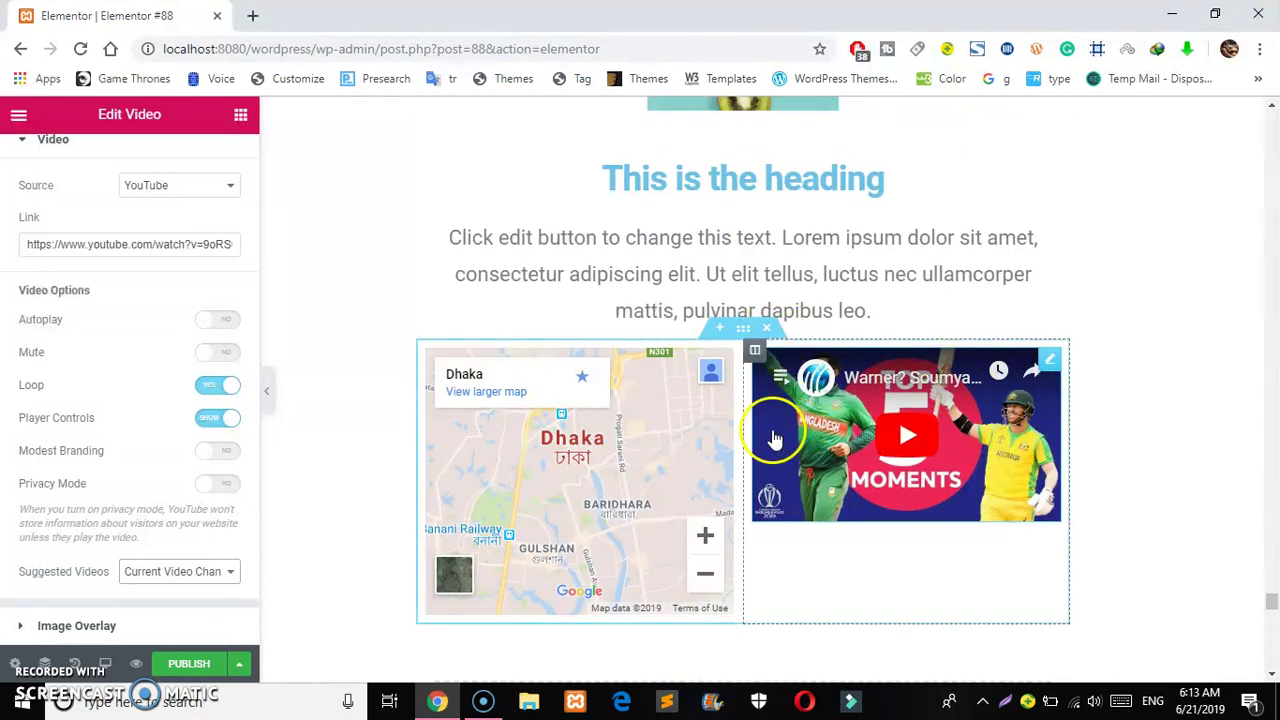
pyautogui.click(183, 187)
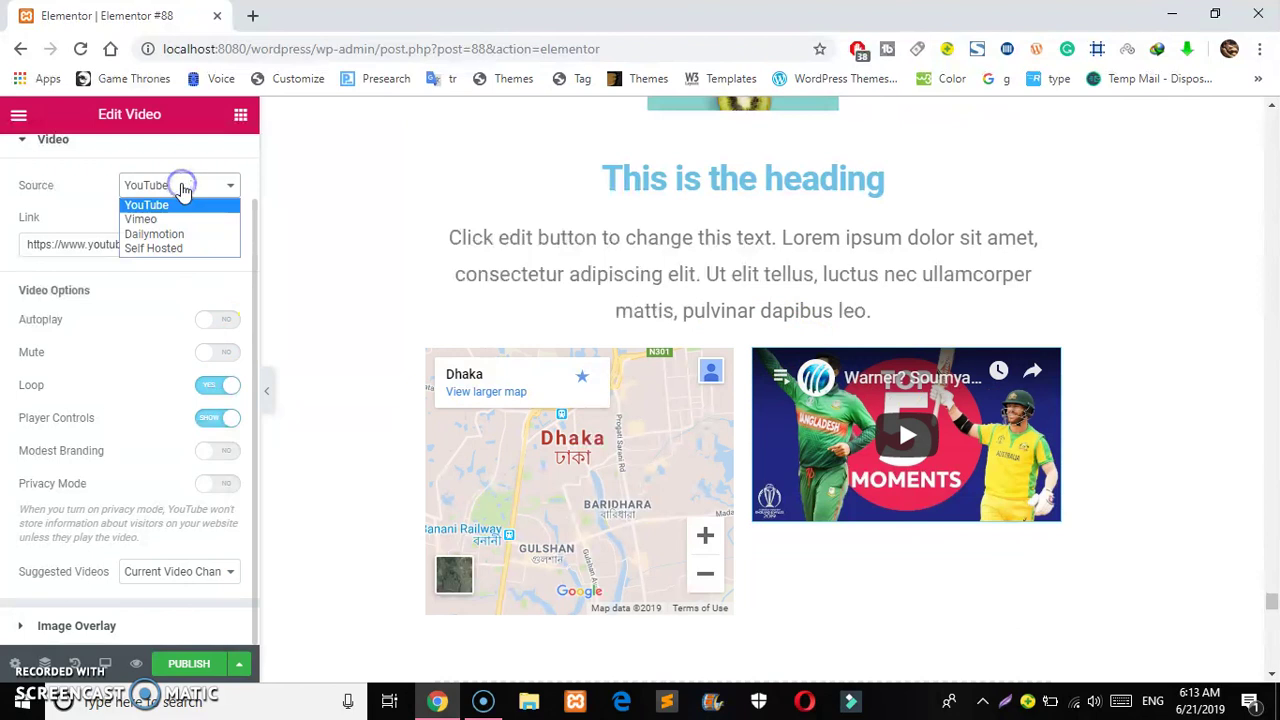
pyautogui.click(92, 208)
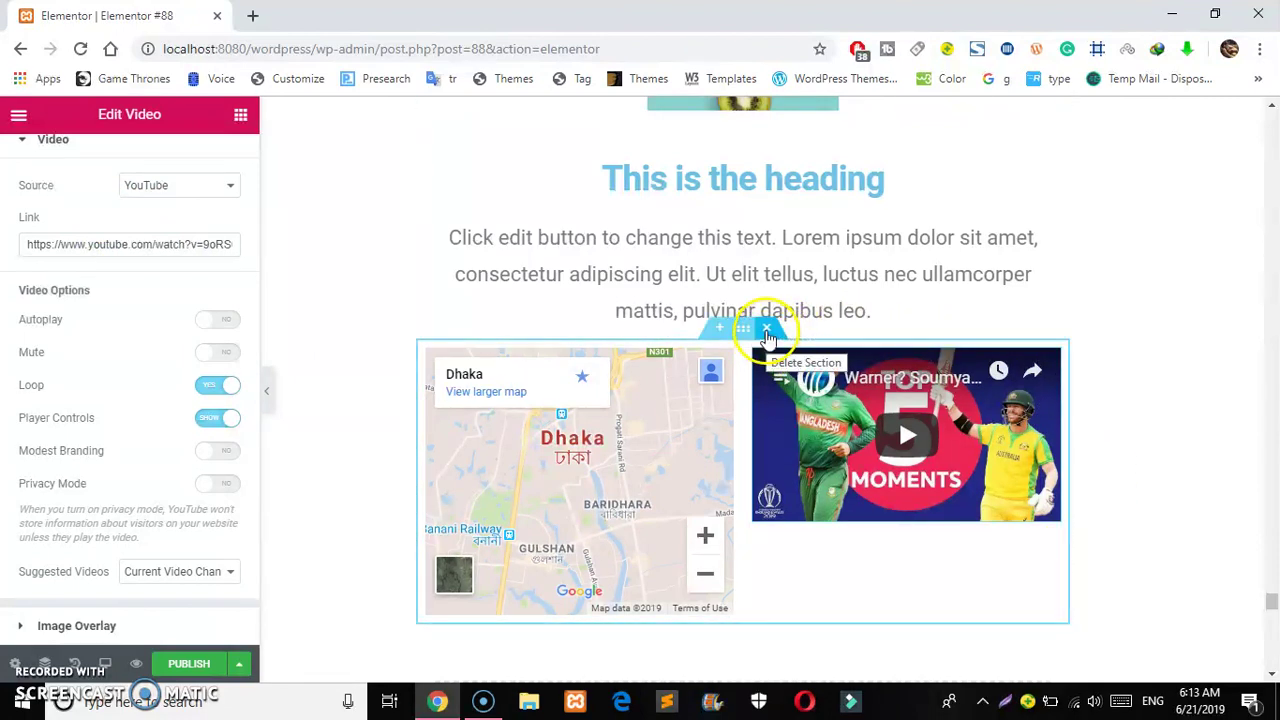
# Delete the section with the map and video and add a new section with two equal columns
pyautogui.click(767, 330)
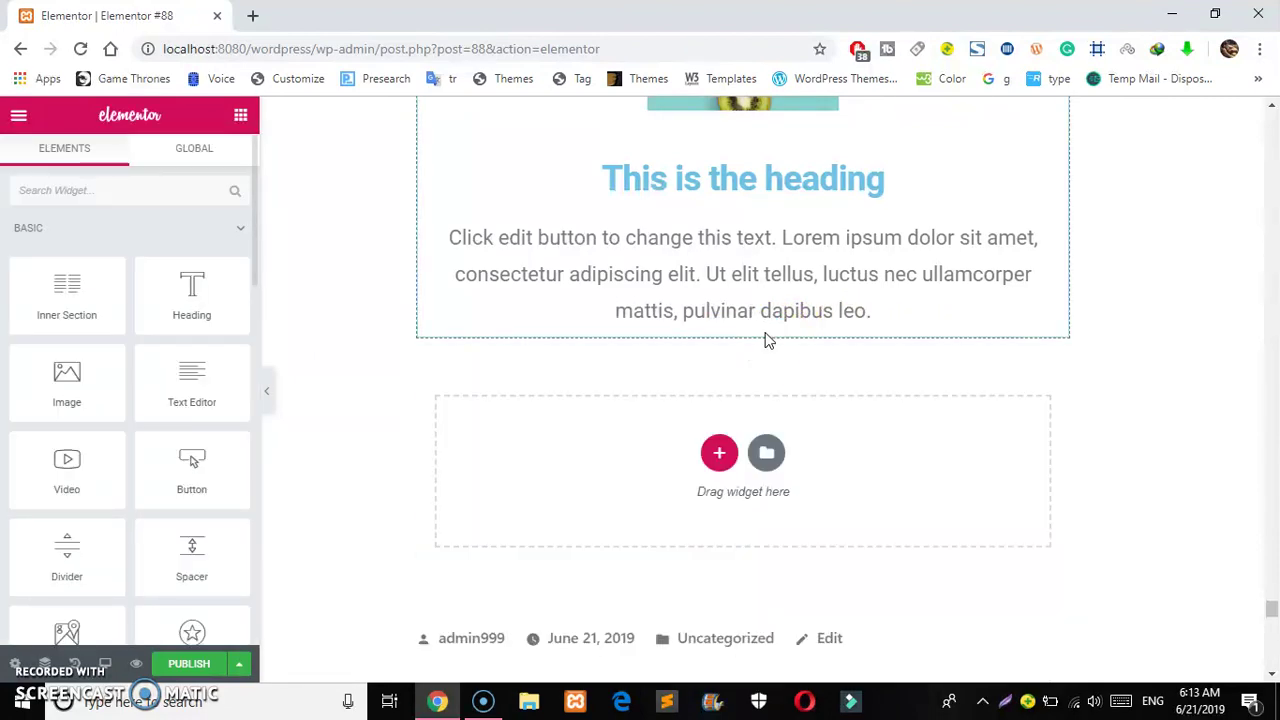
pyautogui.click(718, 455)
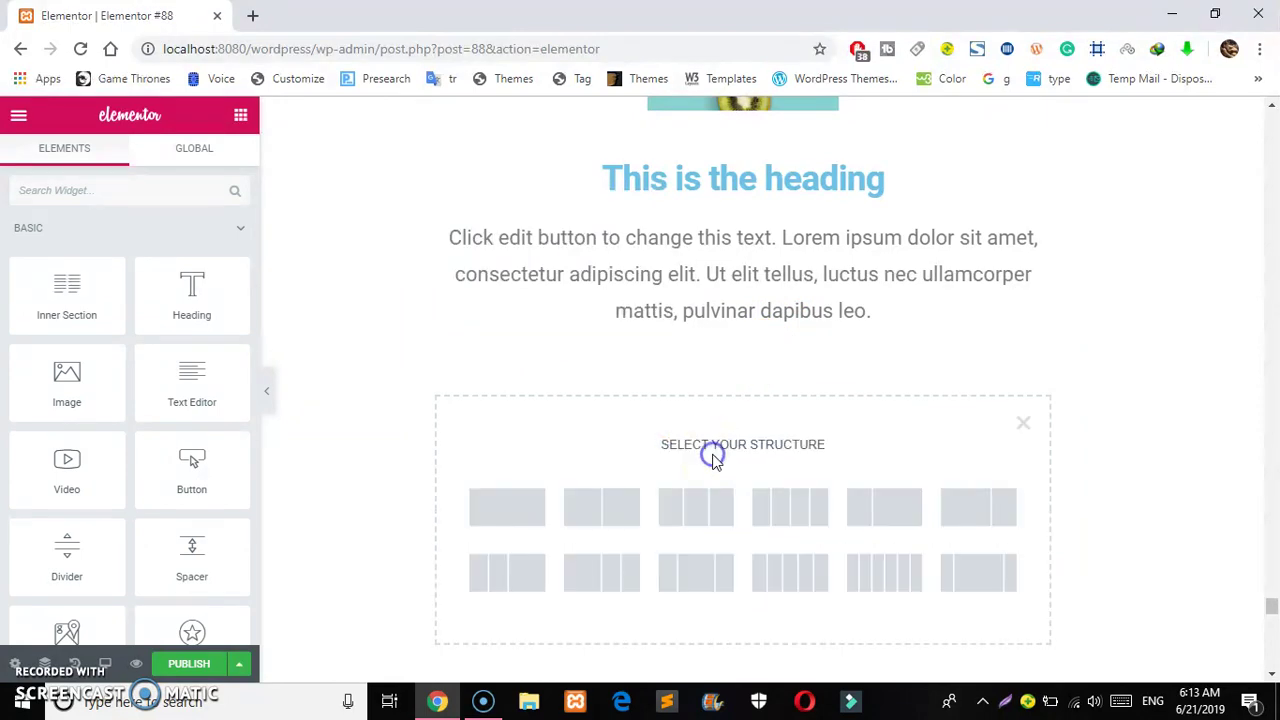
pyautogui.click(578, 535)
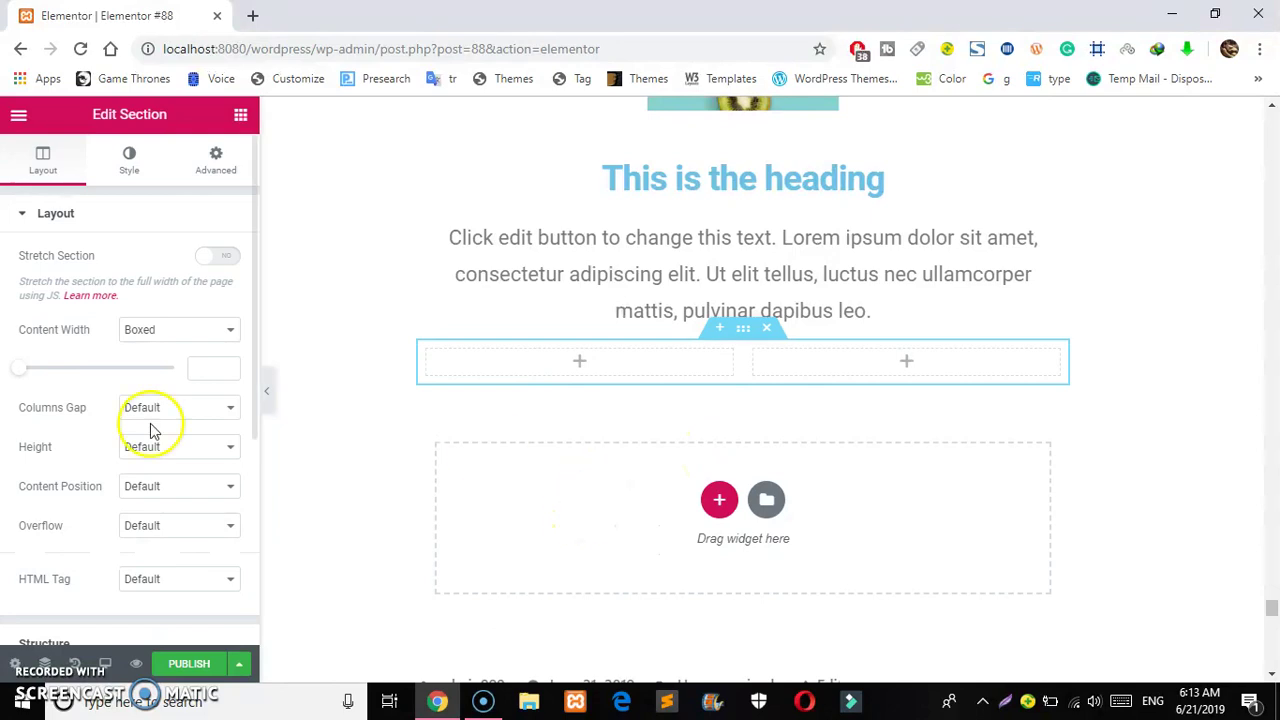
# Add an Image widget to the first column of the new two-column section
pyautogui.click(239, 118)
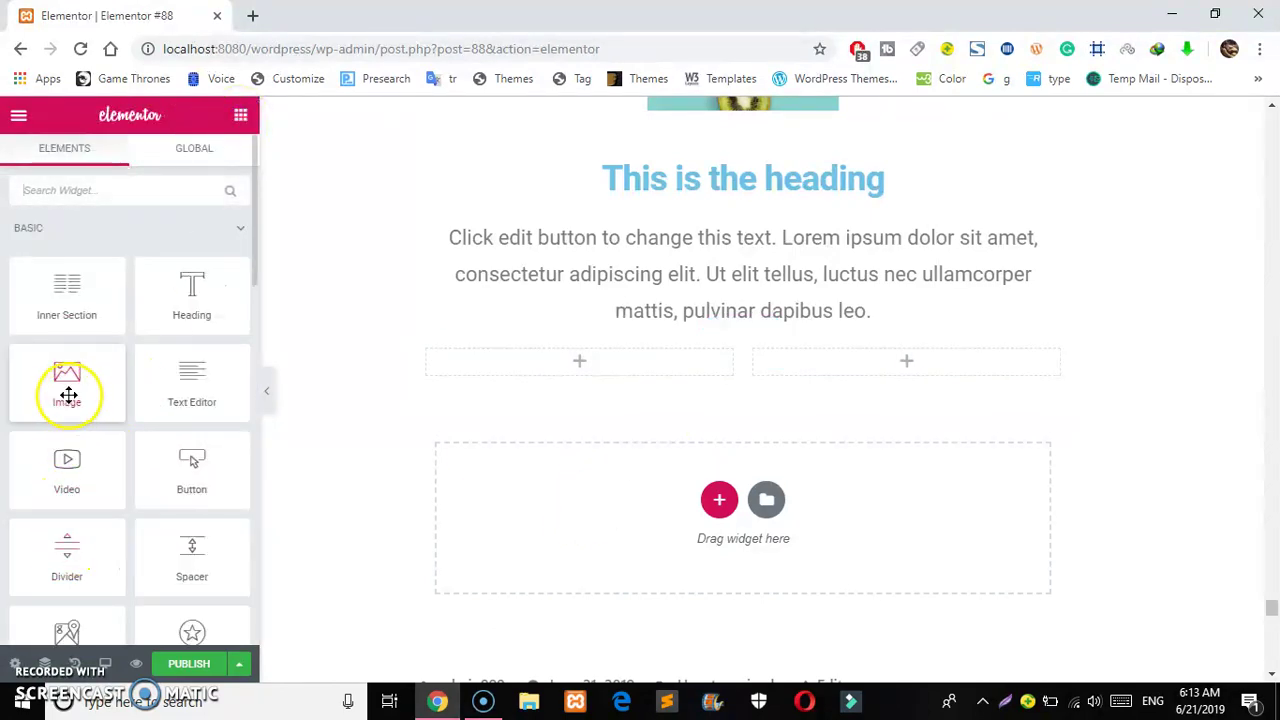
pyautogui.moveTo(68, 396); pyautogui.dragTo(537, 386)
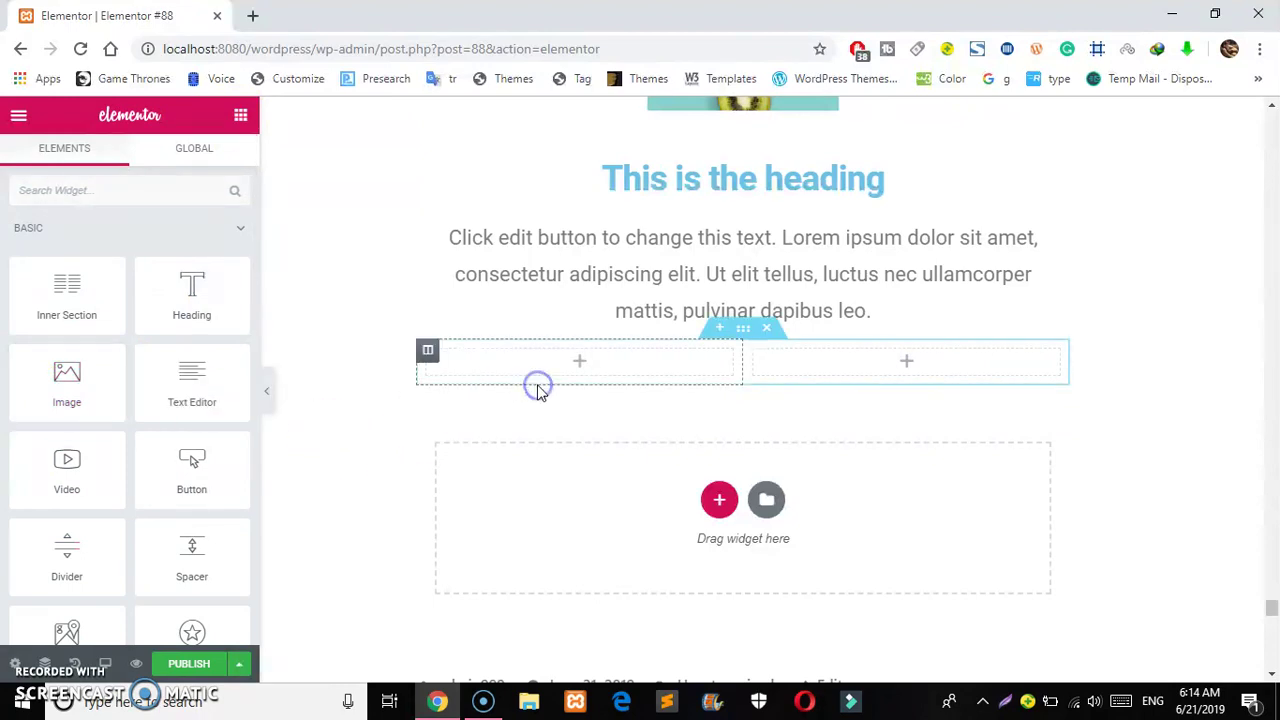
pyautogui.click(63, 386)
pyautogui.moveTo(445, 410); pyautogui.dragTo(537, 374)
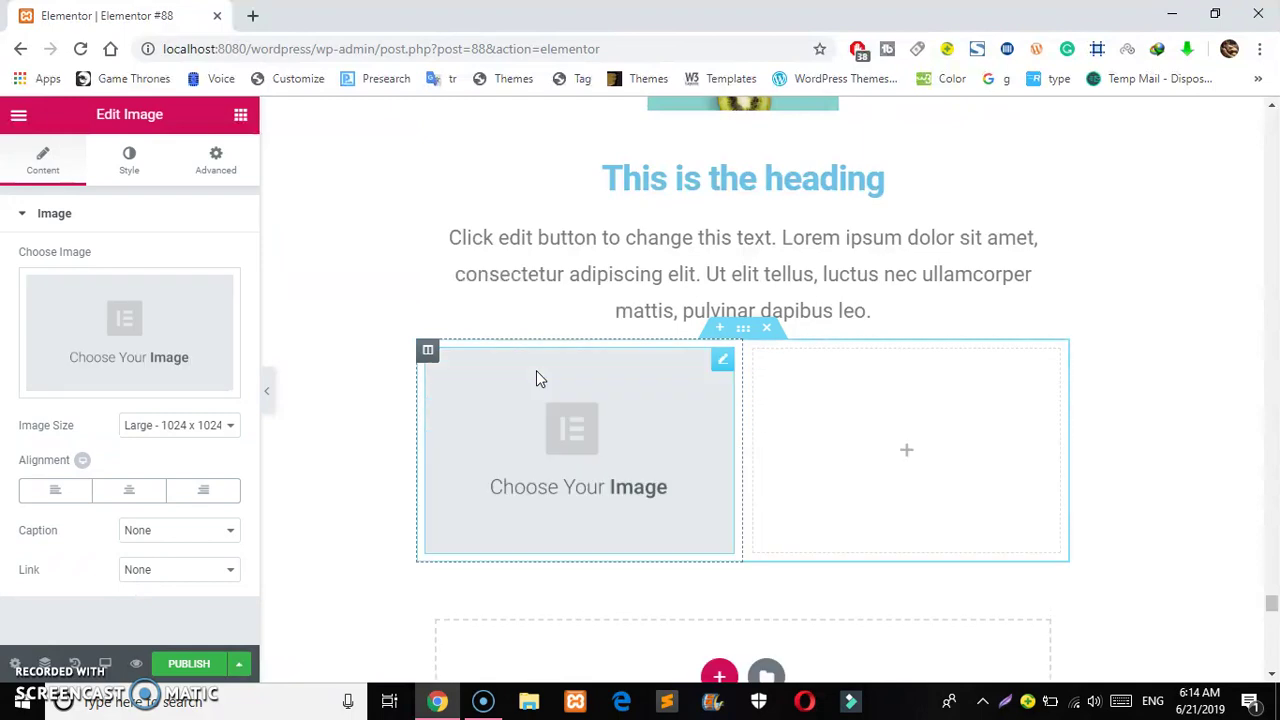
# Fill the Image widget with the teal "Coming soon." kiwi picture from the media library
pyautogui.click(113, 354)
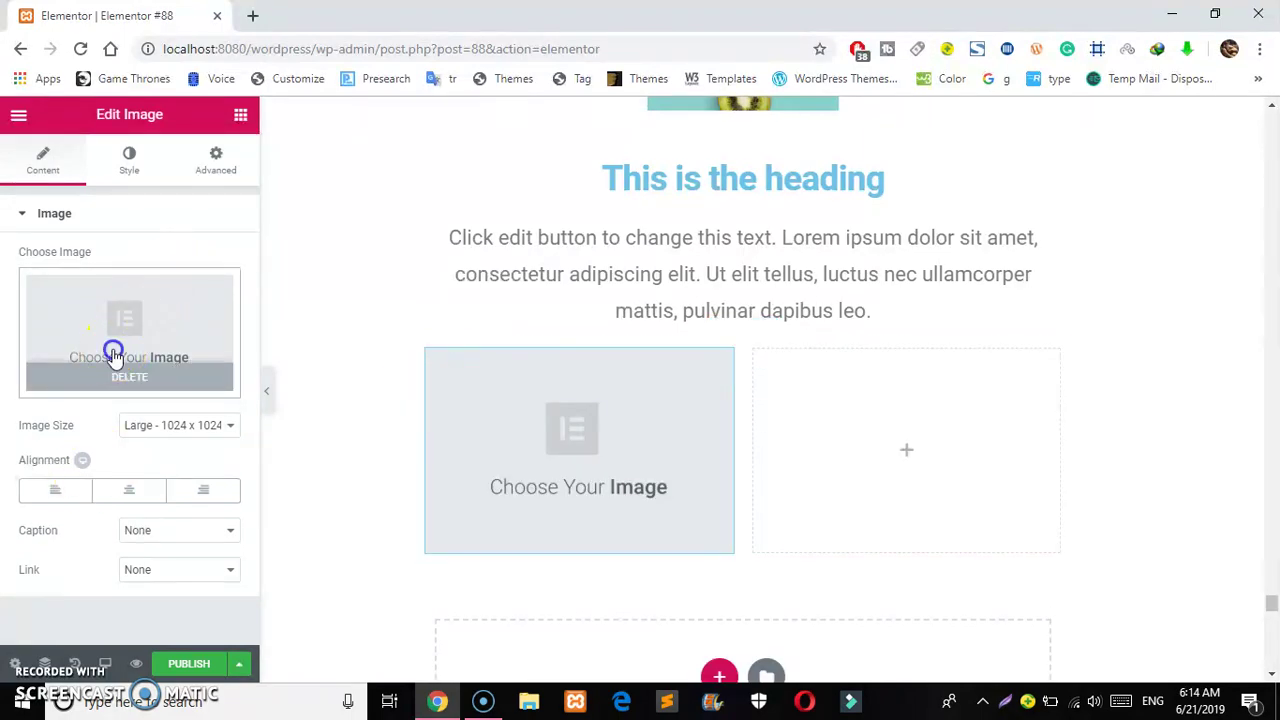
pyautogui.click(99, 338)
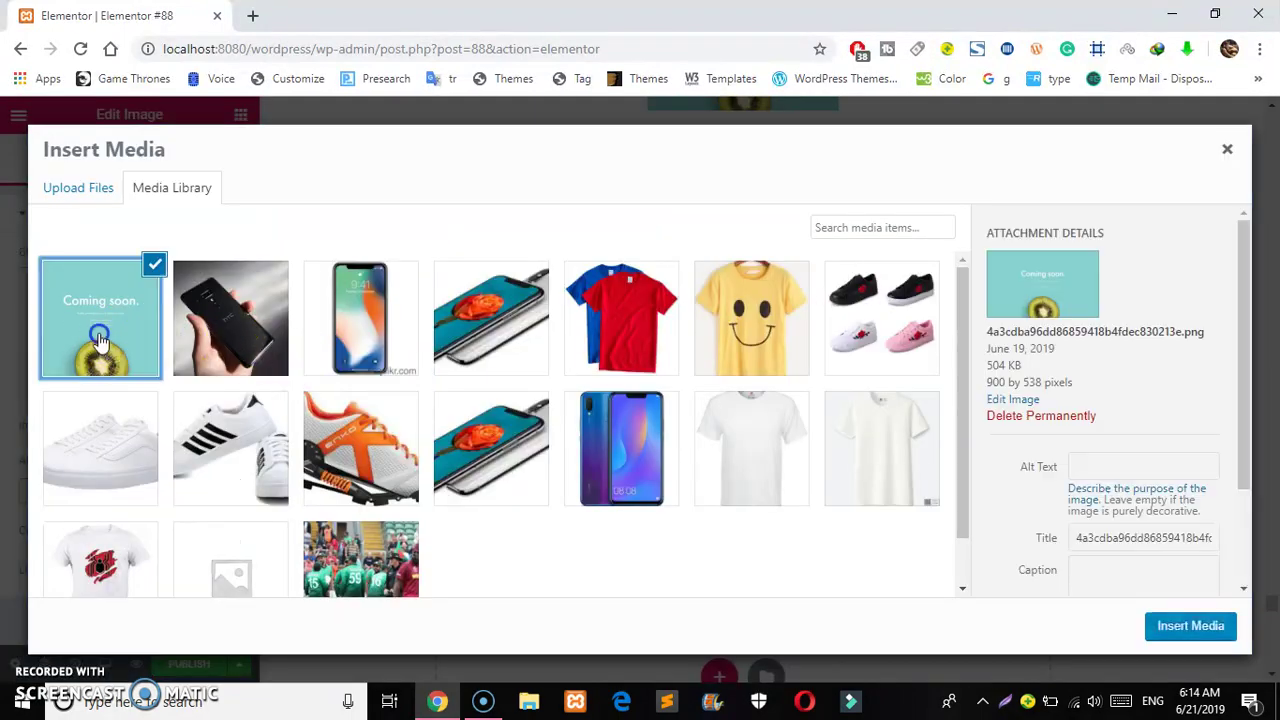
pyautogui.click(1184, 624)
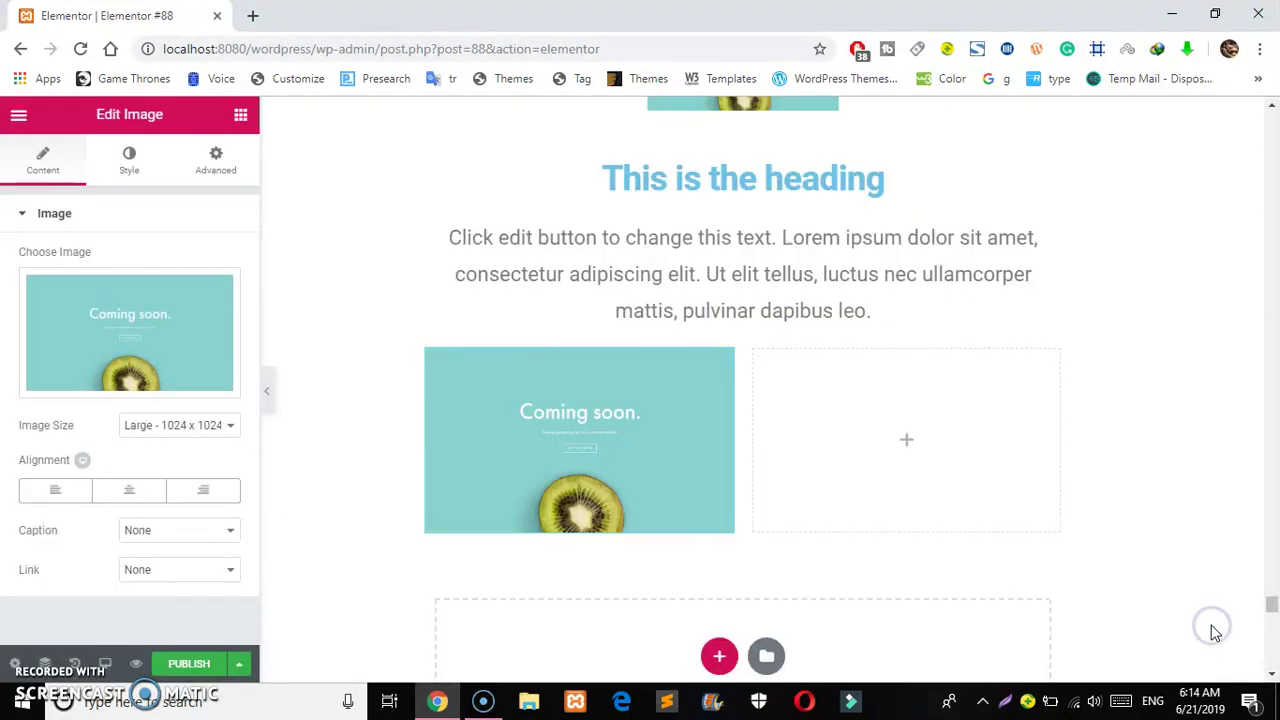
# Add a Google Maps widget to the second column beside the image and set its height to 200
pyautogui.click(240, 118)
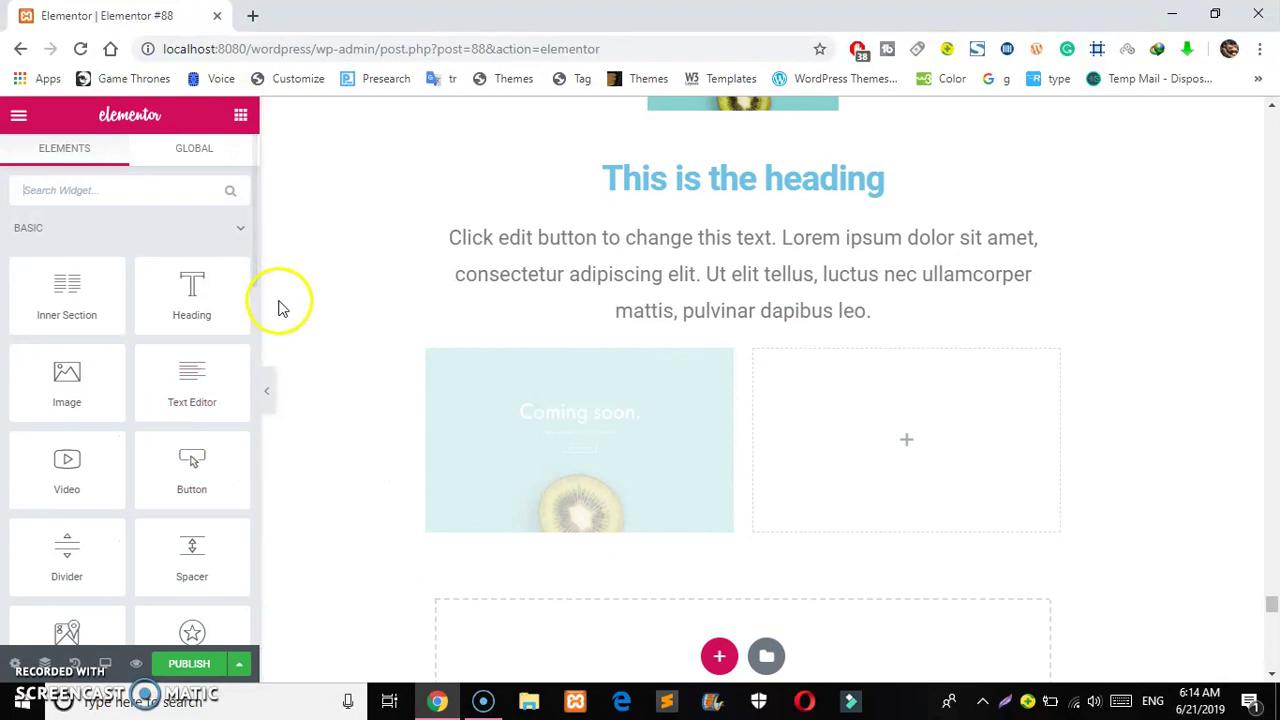
pyautogui.moveTo(252, 263); pyautogui.dragTo(254, 298)
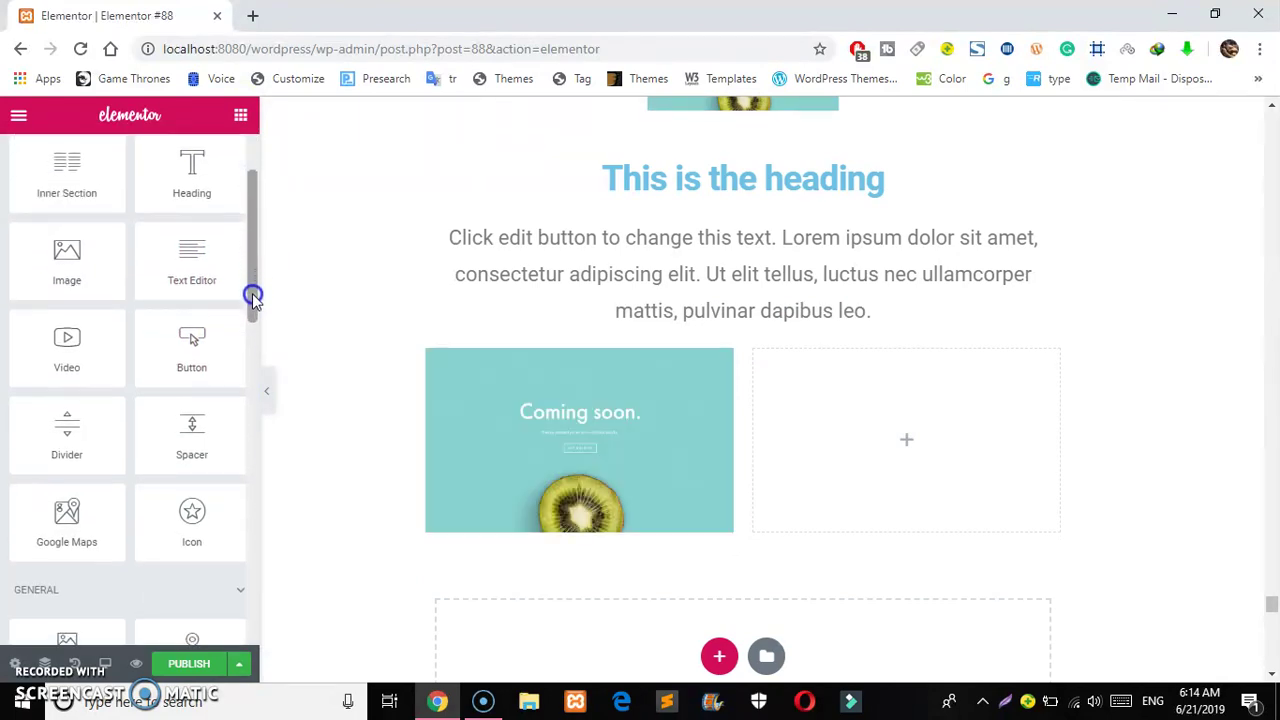
pyautogui.click(92, 500)
pyautogui.moveTo(92, 500); pyautogui.dragTo(882, 472)
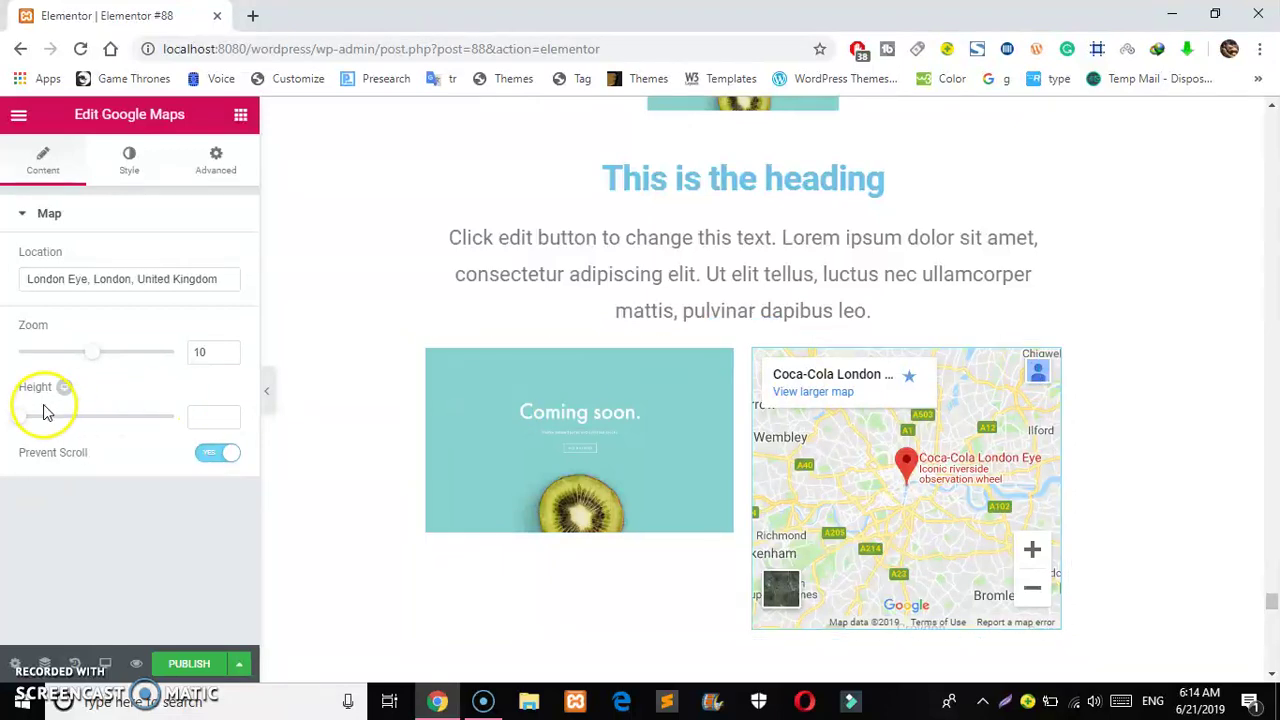
pyautogui.moveTo(19, 418); pyautogui.dragTo(37, 424)
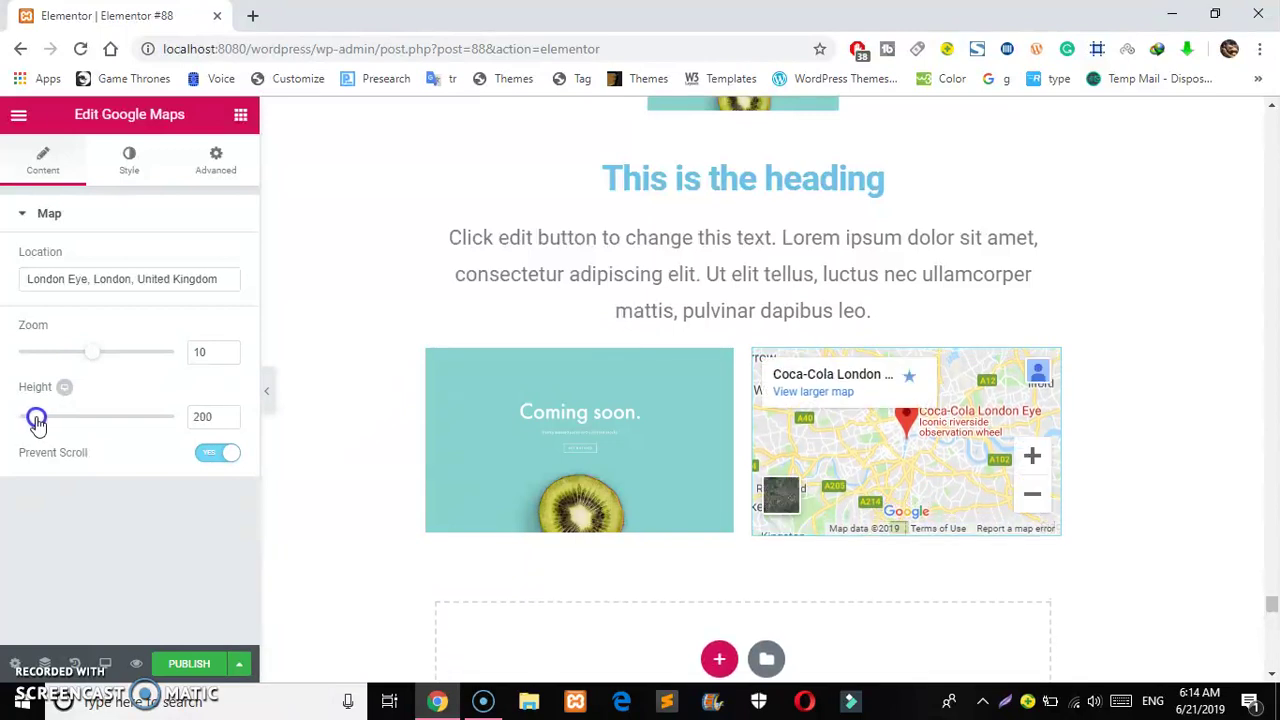
pyautogui.click(1164, 367)
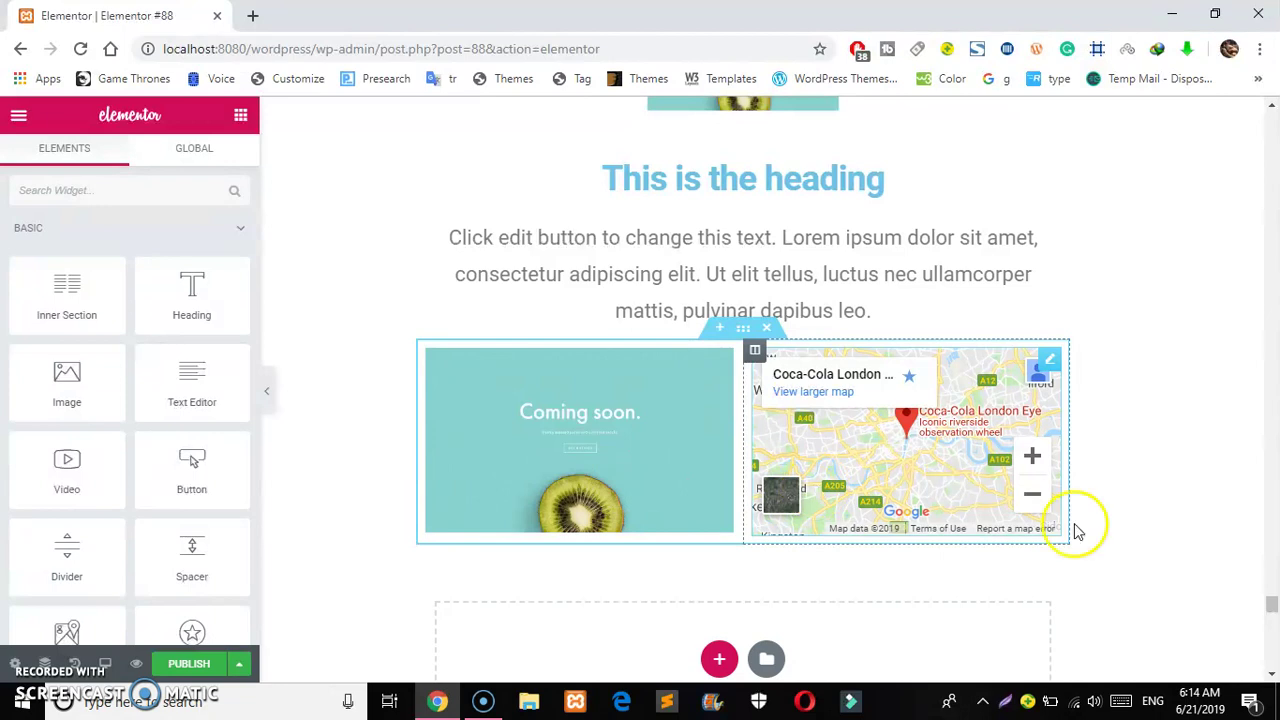
# Add a new section with two equal columns below and place a Google Maps widget in its first column
pyautogui.click(1271, 600)
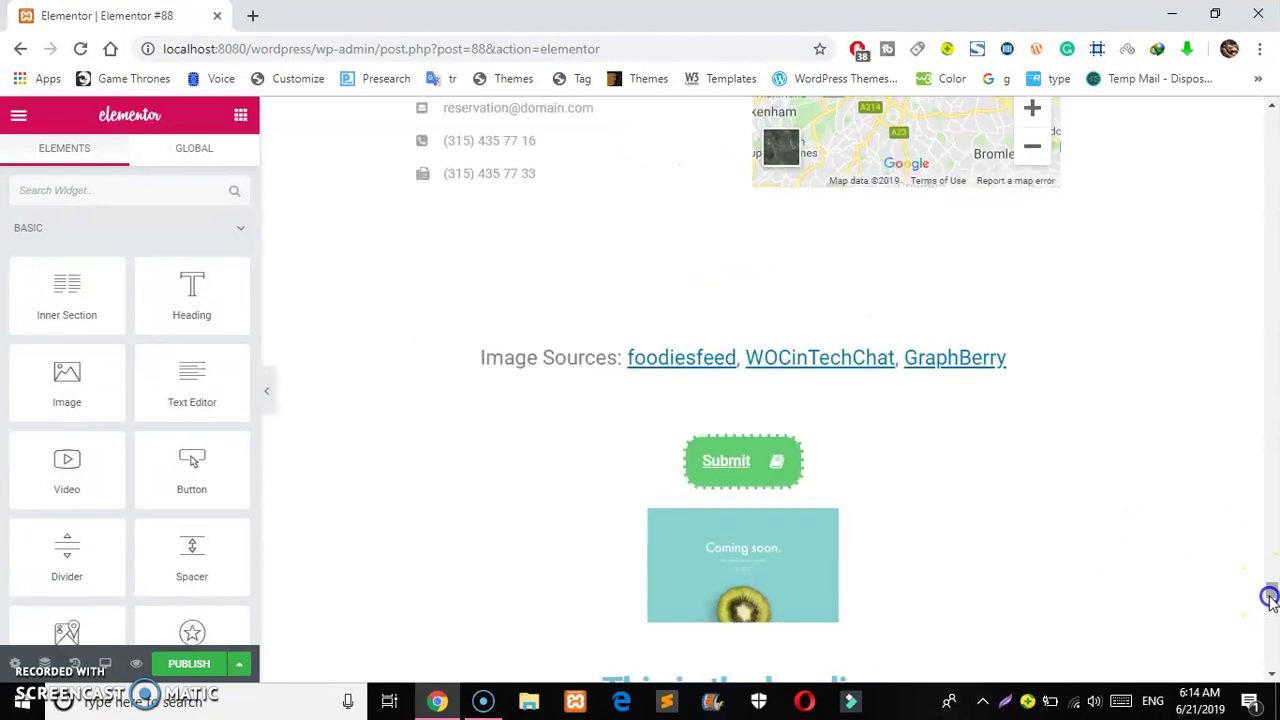
pyautogui.moveTo(1271, 597); pyautogui.dragTo(1271, 614)
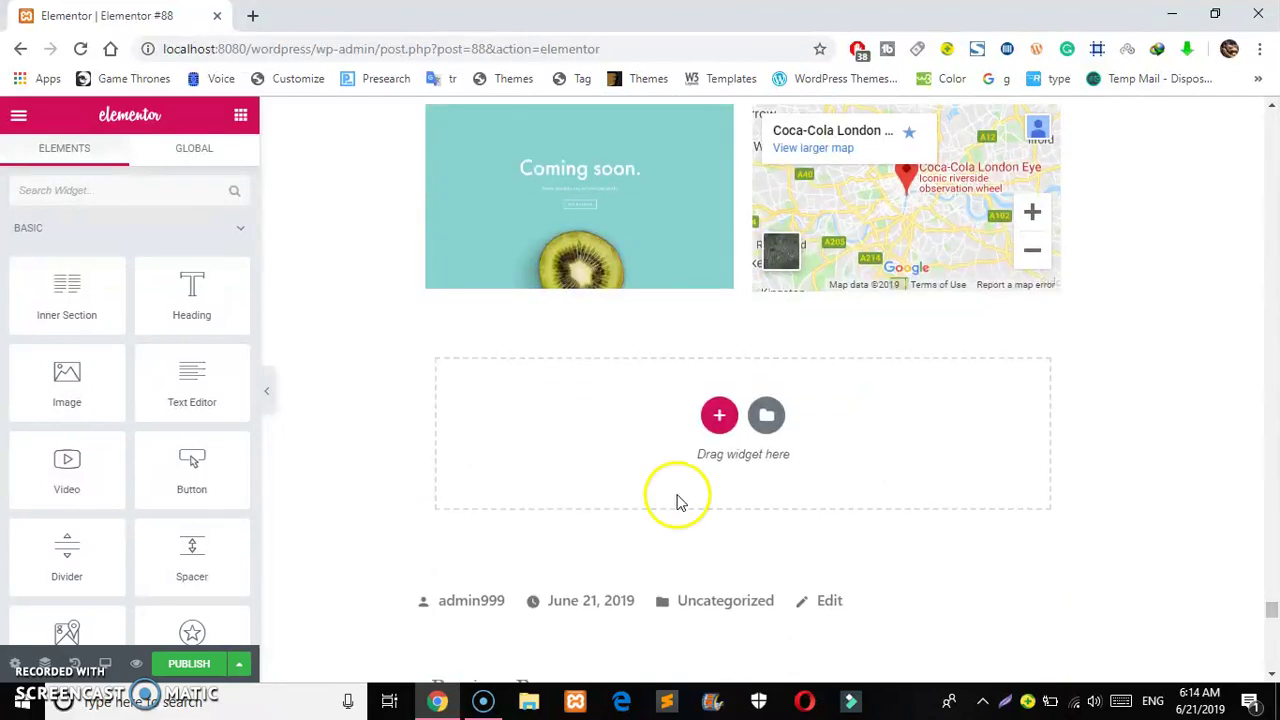
pyautogui.click(718, 418)
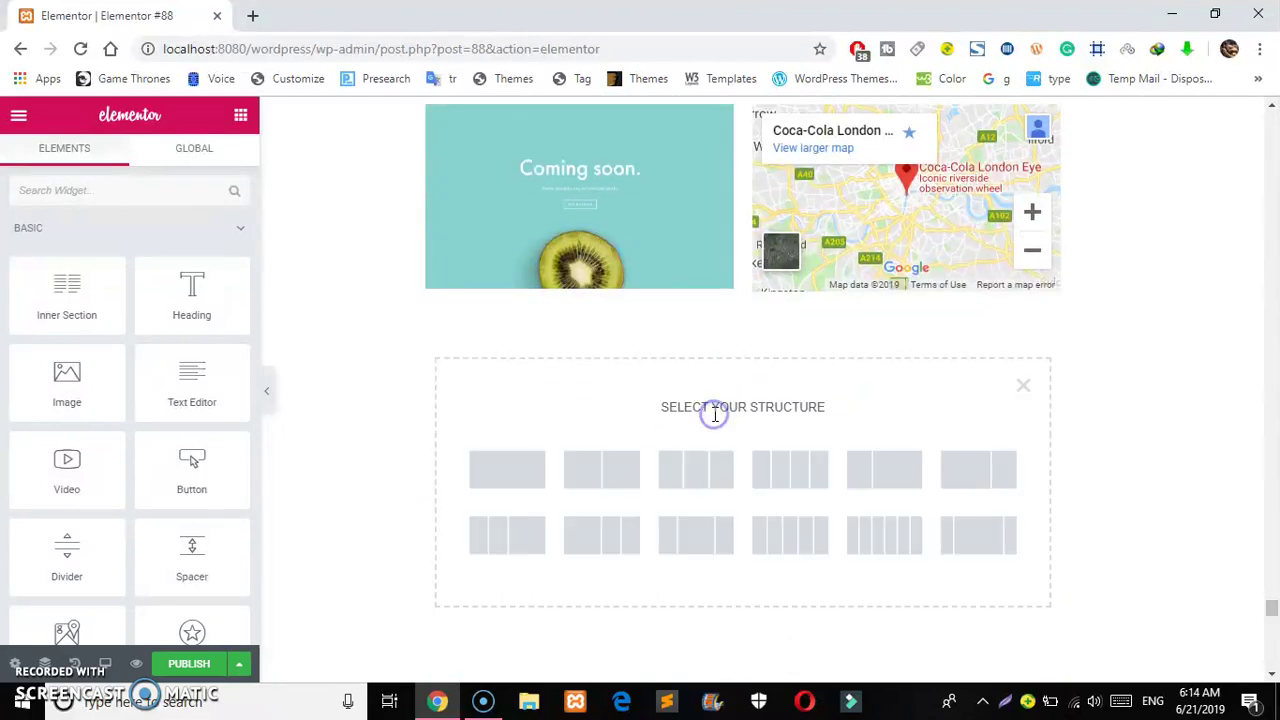
pyautogui.click(587, 458)
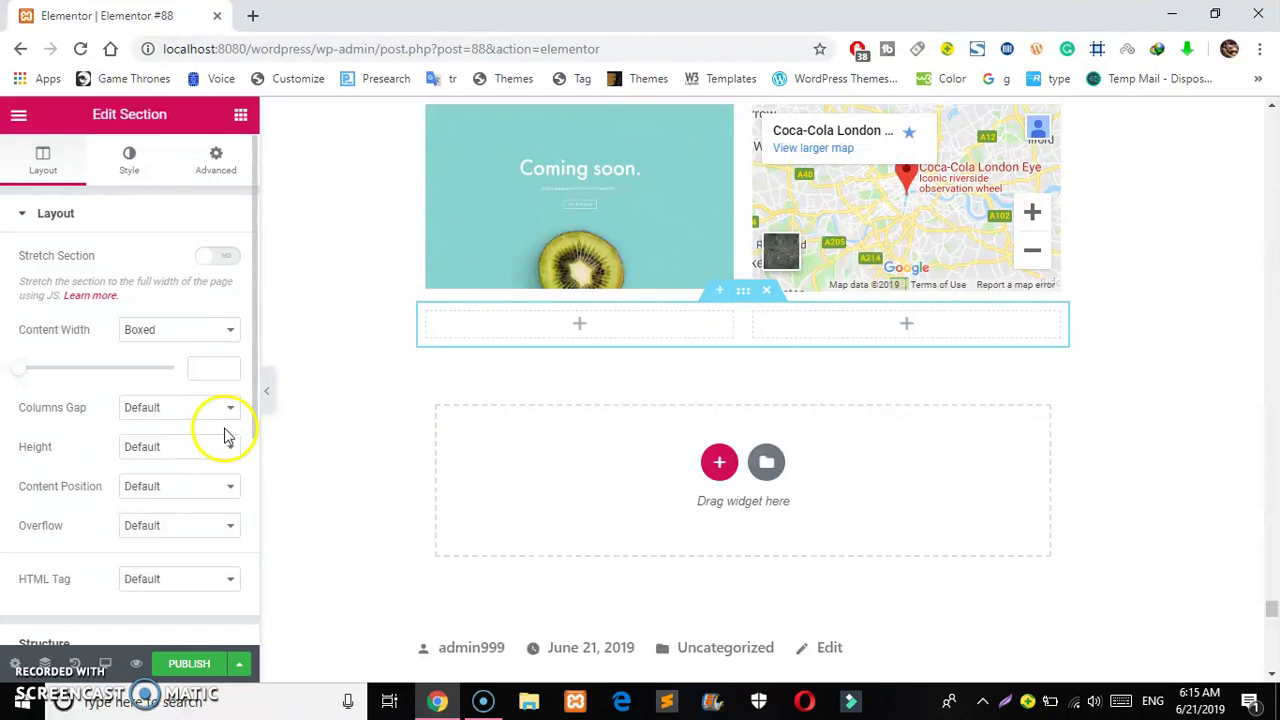
pyautogui.click(238, 117)
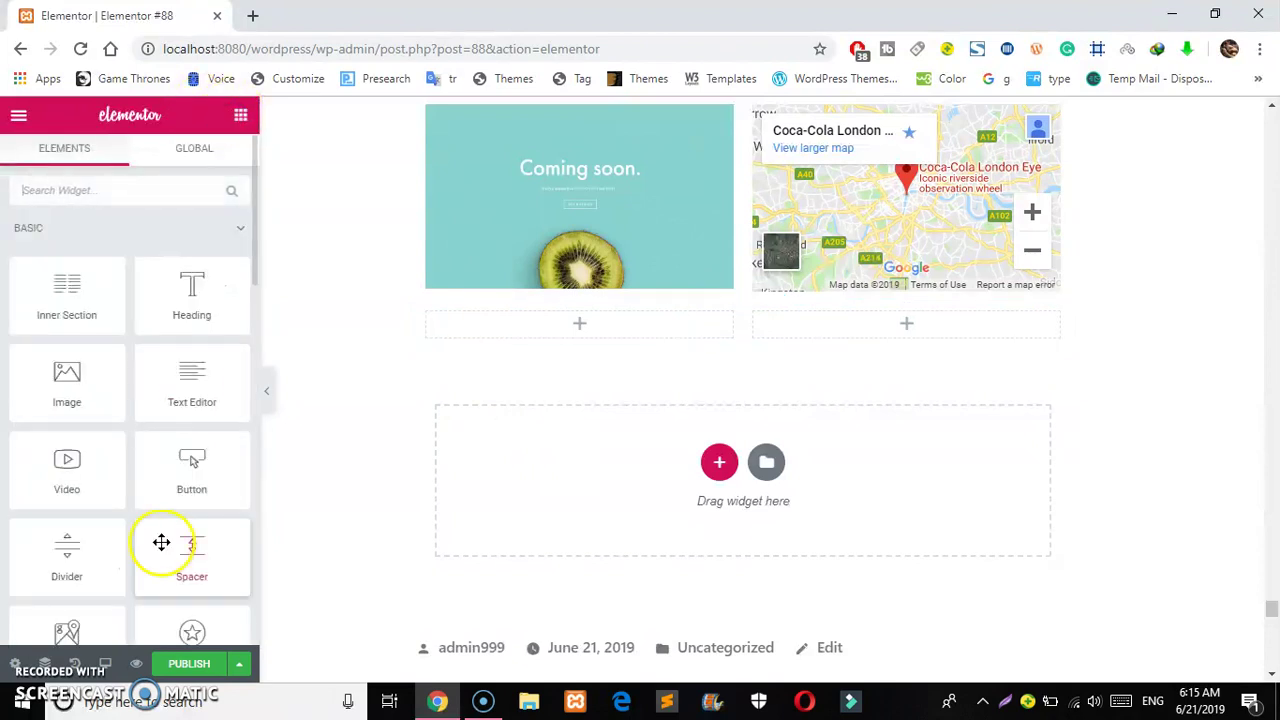
pyautogui.moveTo(77, 627); pyautogui.dragTo(536, 328)
pyautogui.moveTo(536, 321); pyautogui.dragTo(535, 328)
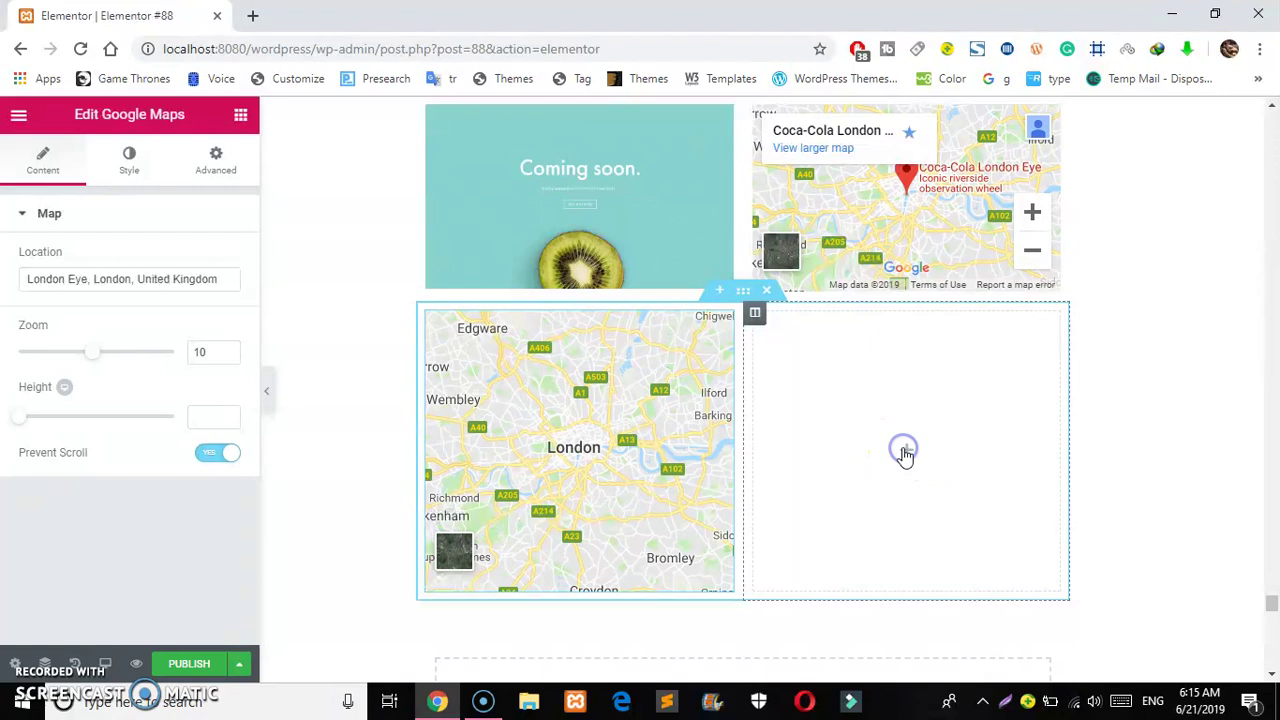
# Add a Text Editor widget to the column beside the new map and replace its placeholder text with "Visit Us"
pyautogui.click(905, 455)
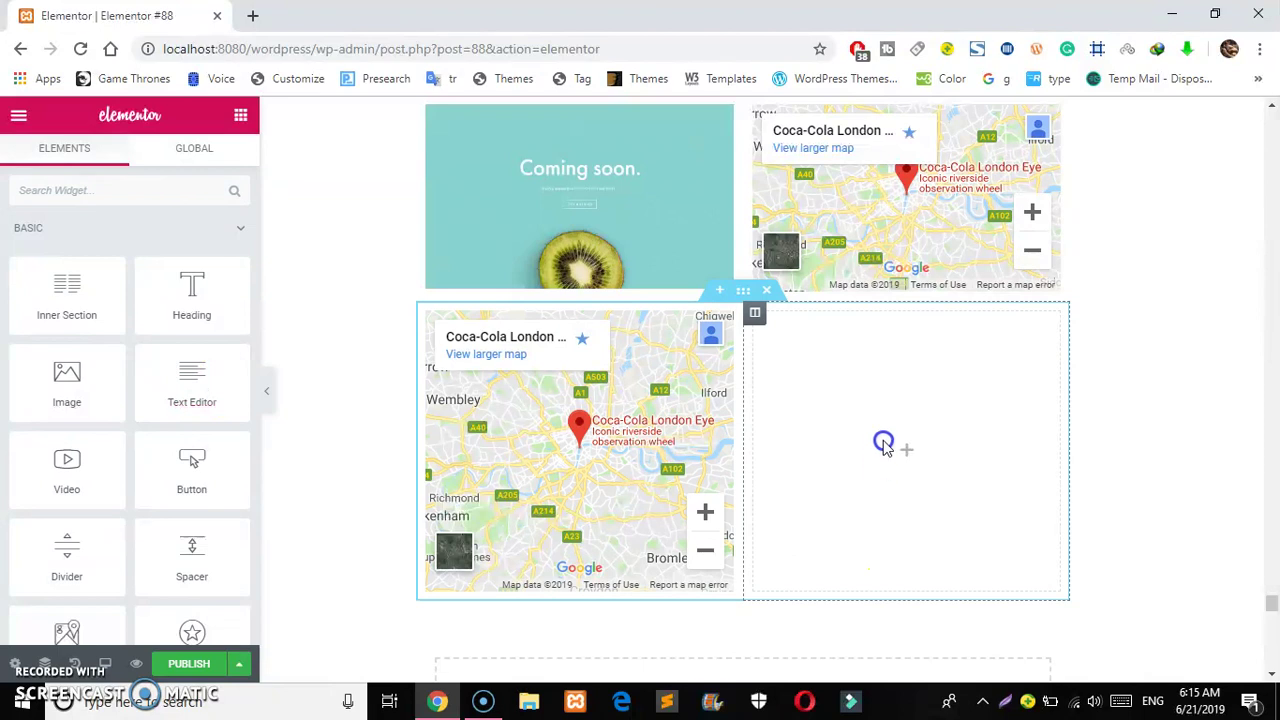
pyautogui.moveTo(183, 397); pyautogui.dragTo(914, 369)
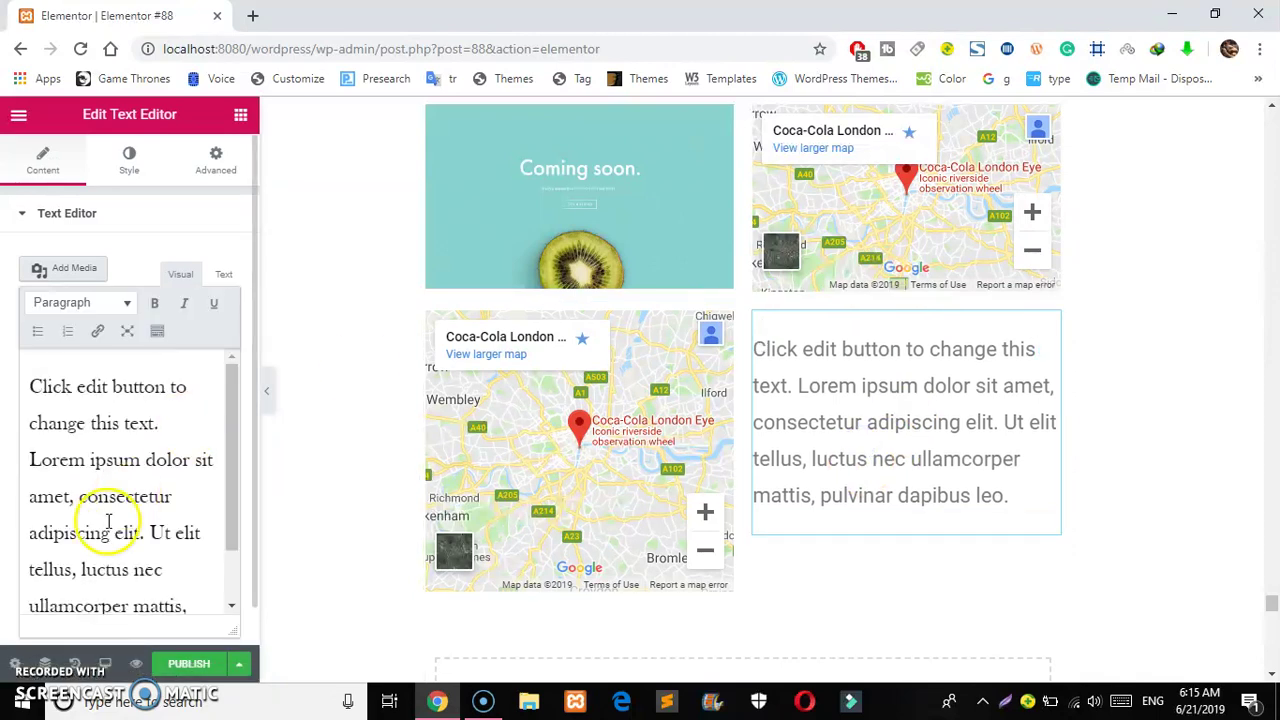
pyautogui.click(108, 522)
pyautogui.hotkey('ctrl', 'a')
pyautogui.write('Visi')
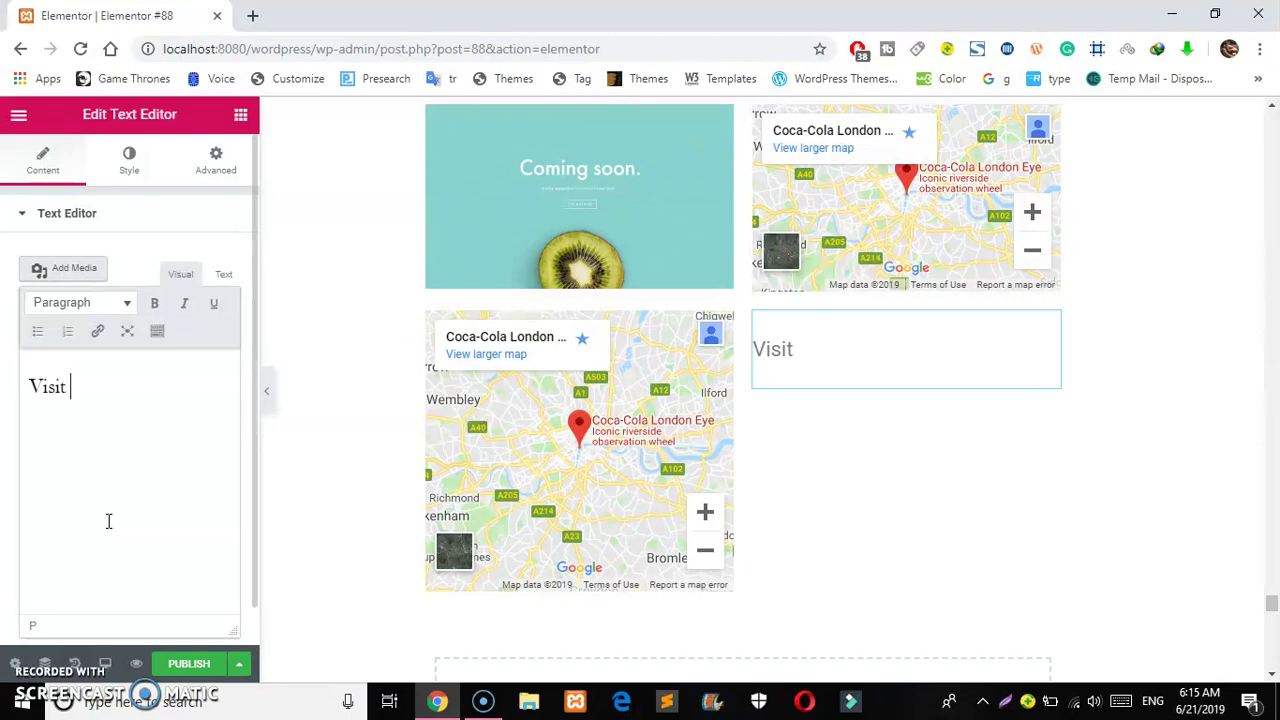
pyautogui.write('t Us')
pyautogui.press('Return')
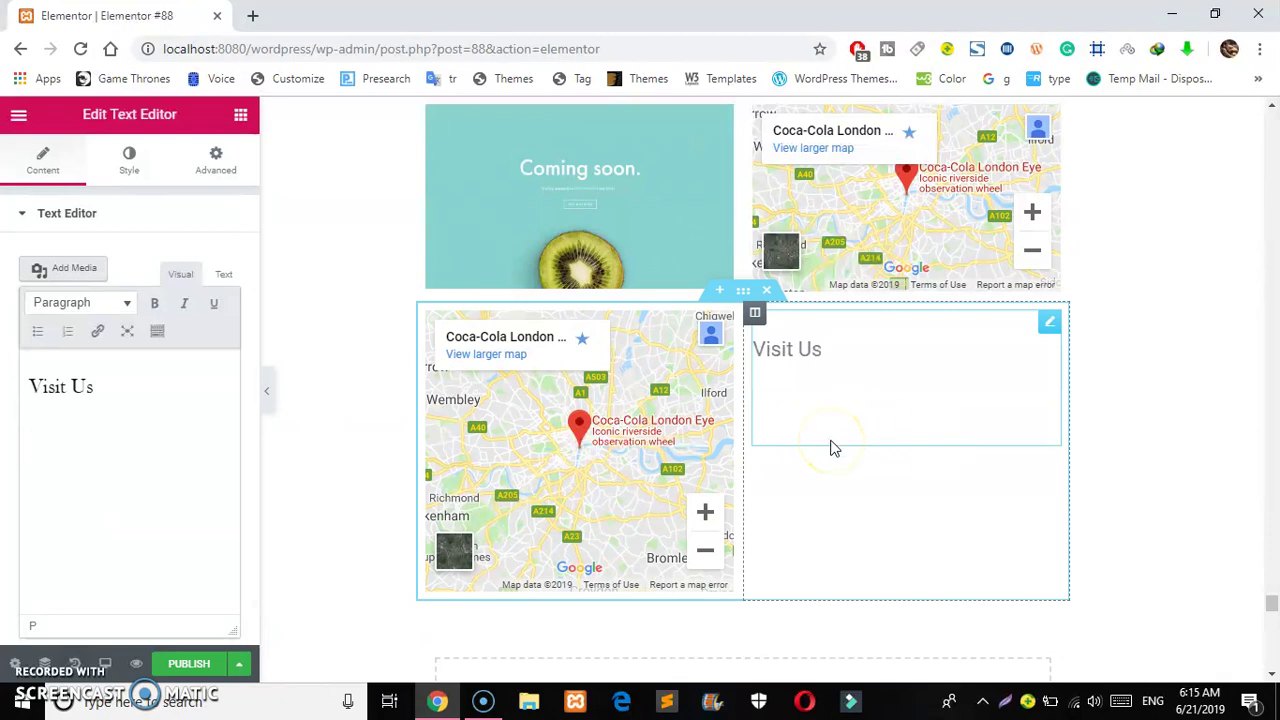
pyautogui.click(1172, 523)
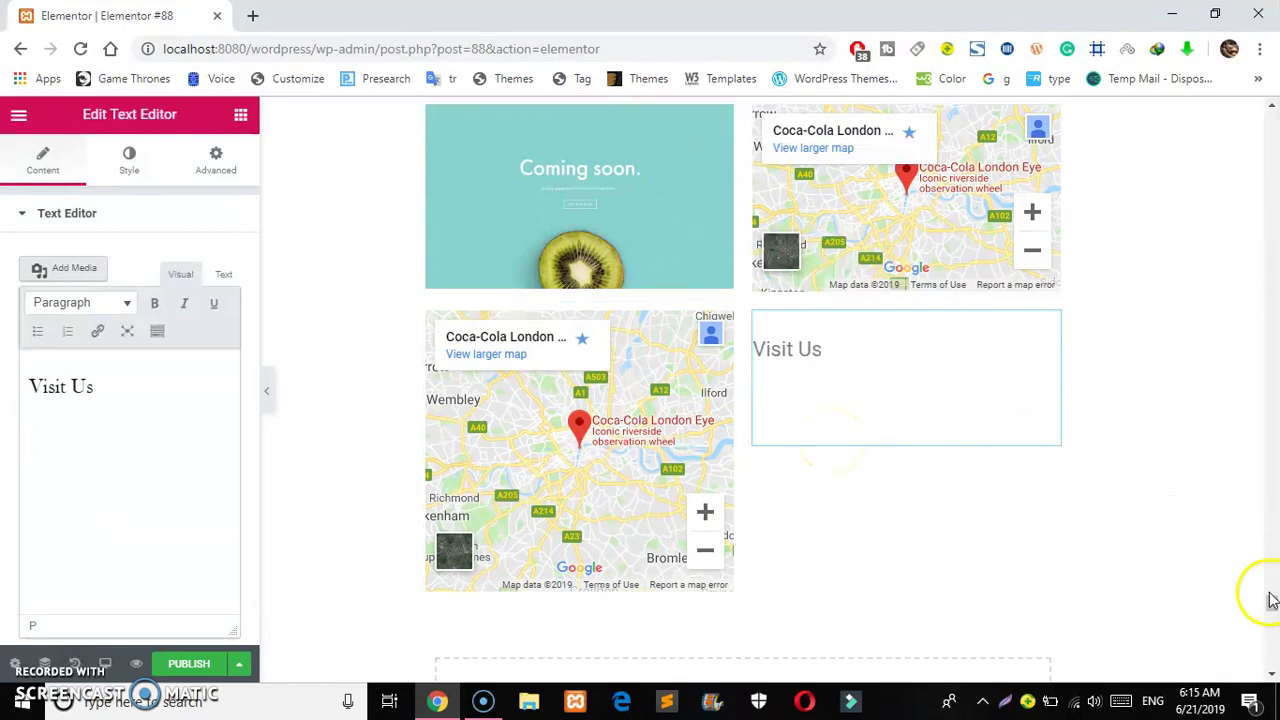
# Open the contact icon list under the template's VISIT US heading for editing and duplicate its street address item
pyautogui.moveTo(1270, 600); pyautogui.dragTo(1270, 577)
pyautogui.click(488, 386)
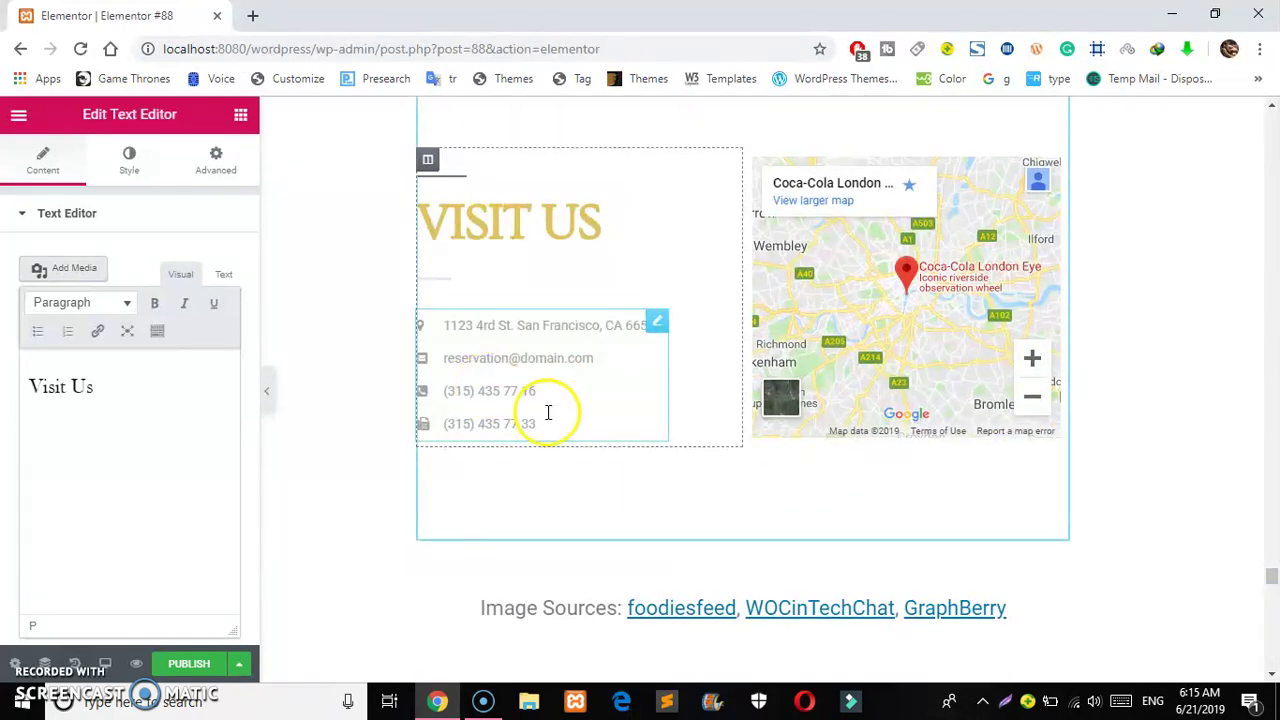
pyautogui.moveTo(548, 423); pyautogui.dragTo(449, 345)
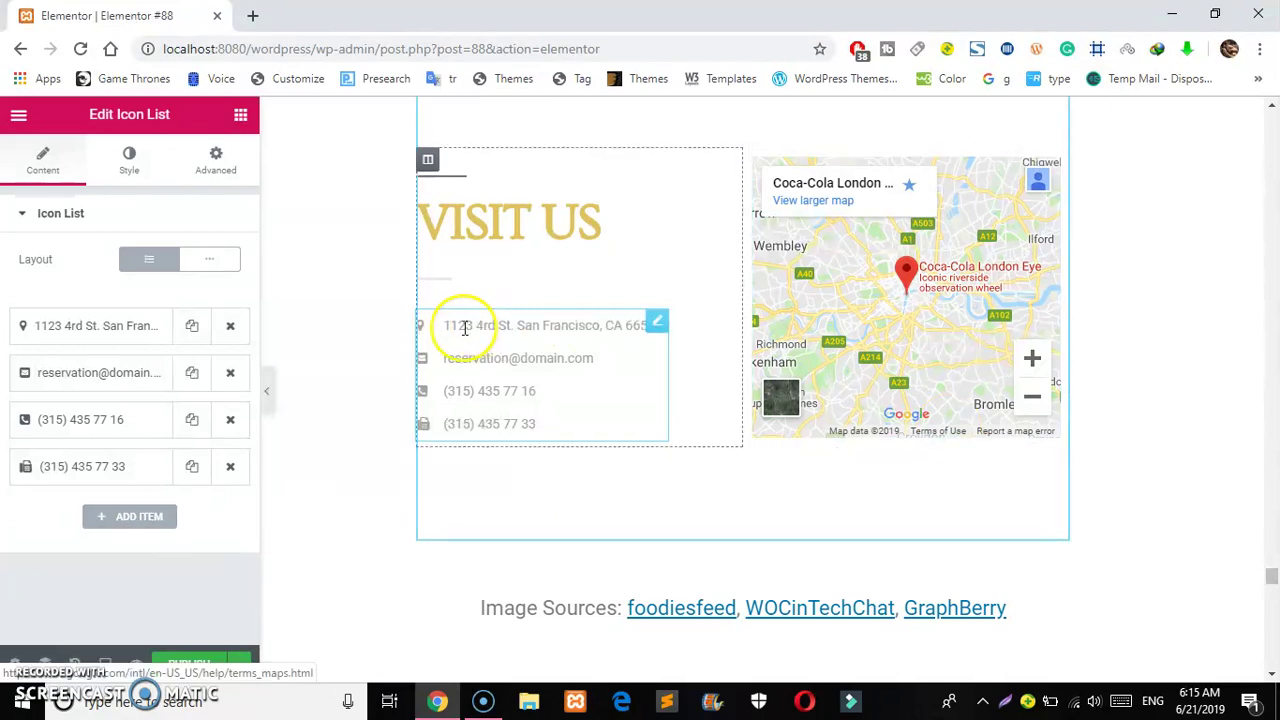
pyautogui.click(184, 328)
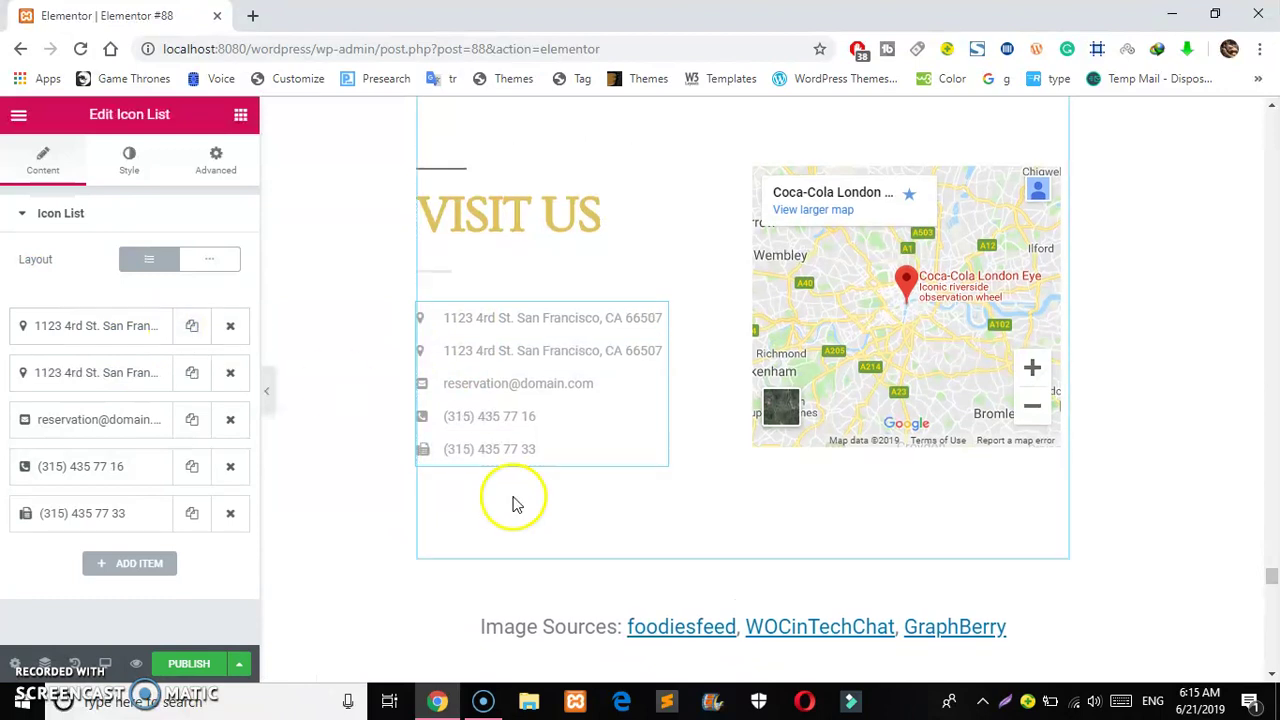
# Turn the "Visit Us" text beside the lower map into a numbered list with an empty second item
pyautogui.moveTo(1272, 583)
pyautogui.mouseDown()
pyautogui.moveTo(1272, 612)
pyautogui.moveTo(1272, 600)
pyautogui.mouseUp()
pyautogui.moveTo(850, 524); pyautogui.dragTo(849, 449)
pyautogui.click(145, 389)
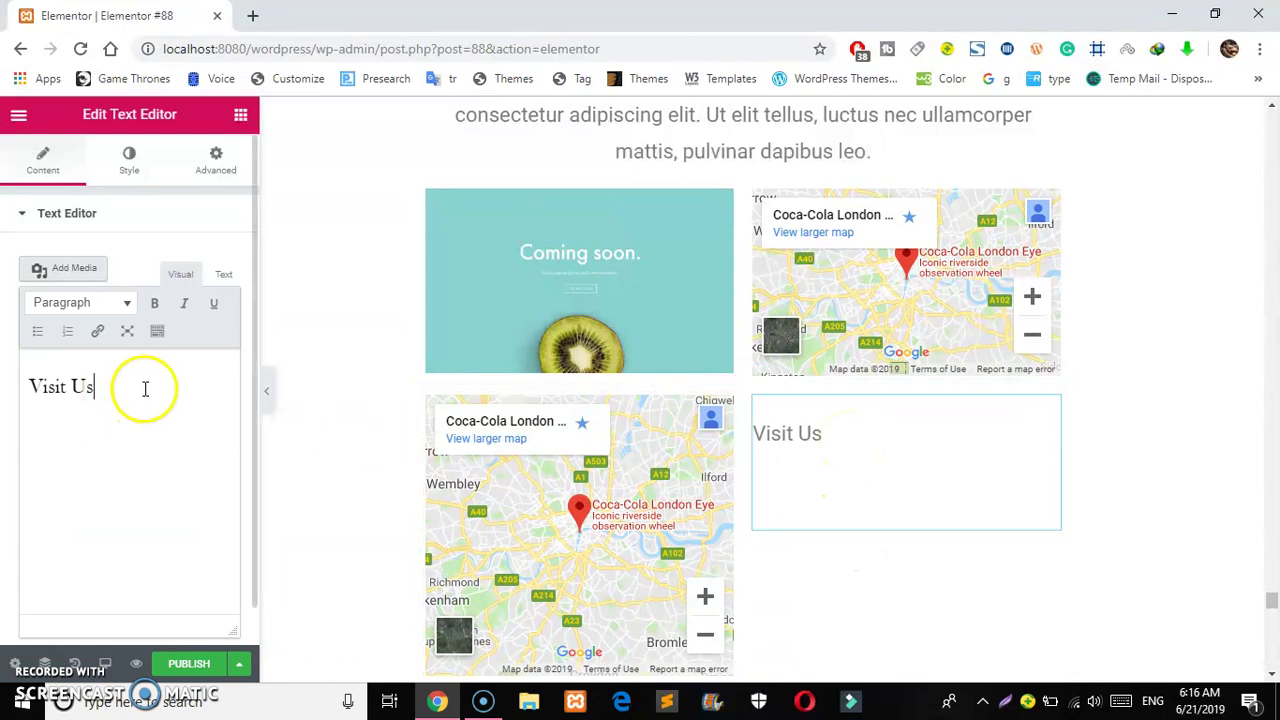
pyautogui.click(68, 330)
pyautogui.click(145, 412)
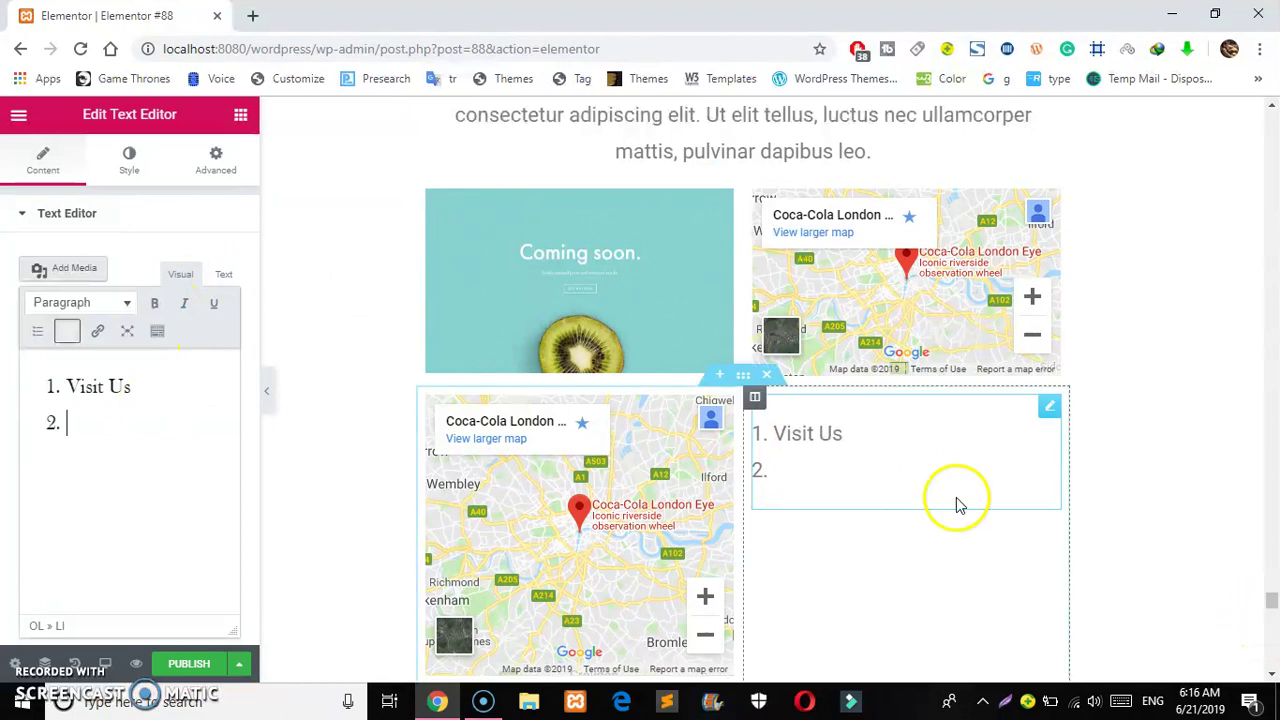
# Try to add an Icon widget to the column containing the "Visit Us" list
pyautogui.click(240, 118)
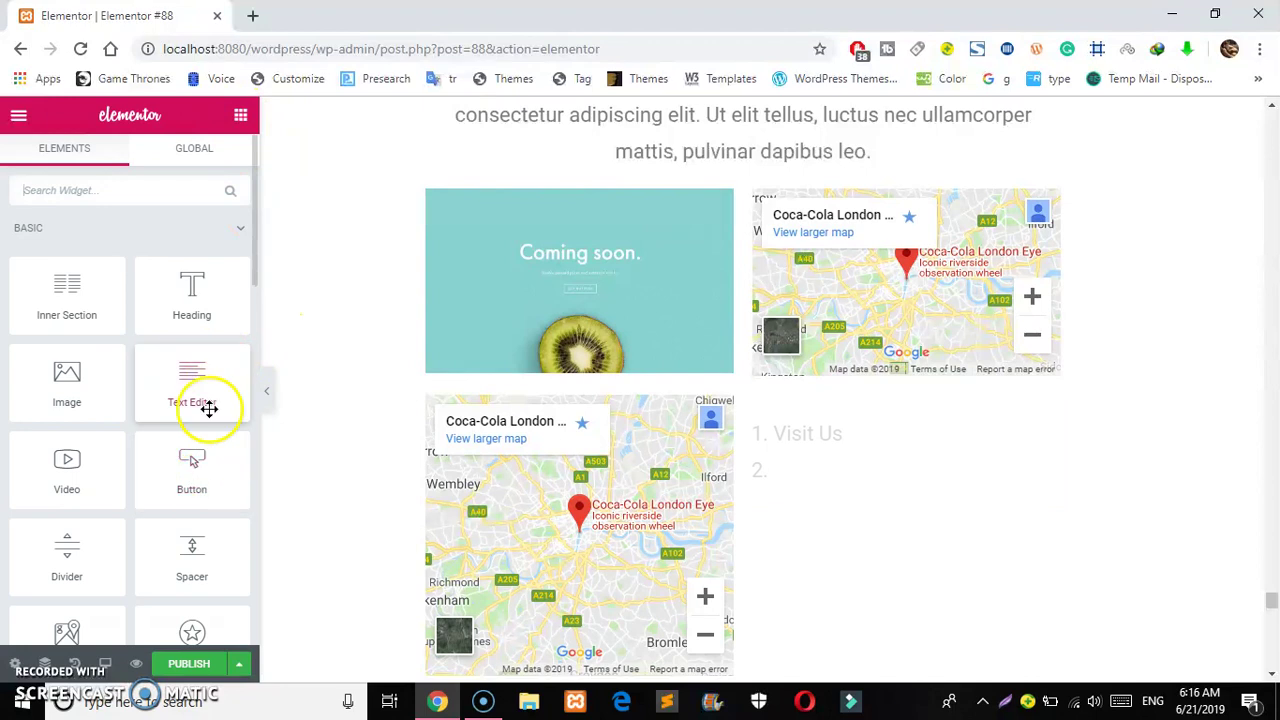
pyautogui.moveTo(250, 270); pyautogui.dragTo(249, 334)
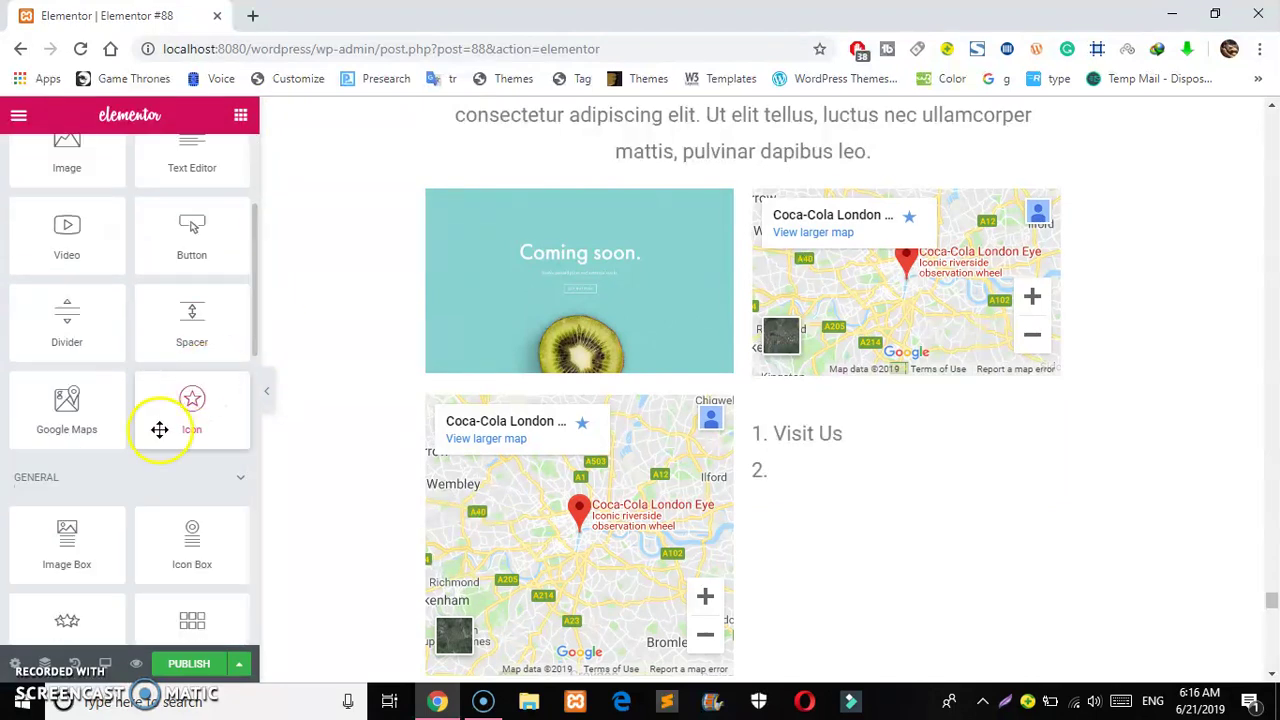
pyautogui.moveTo(199, 420); pyautogui.dragTo(774, 531)
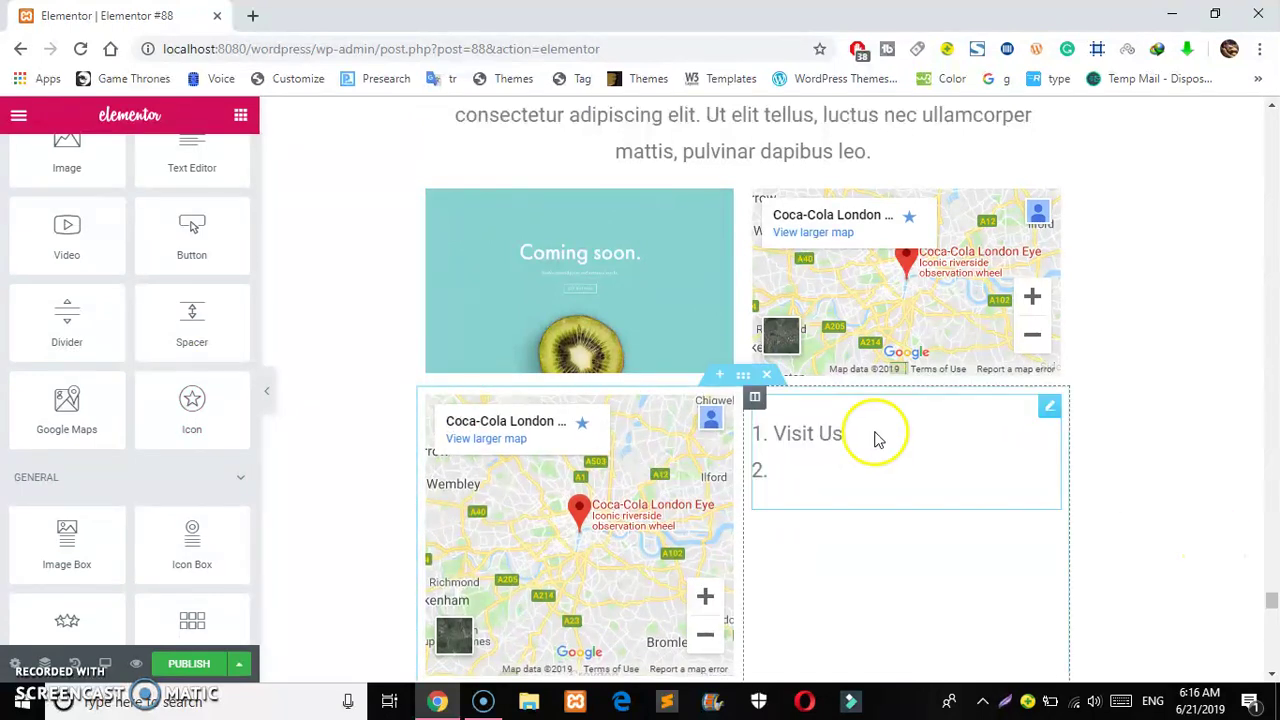
pyautogui.click(864, 495)
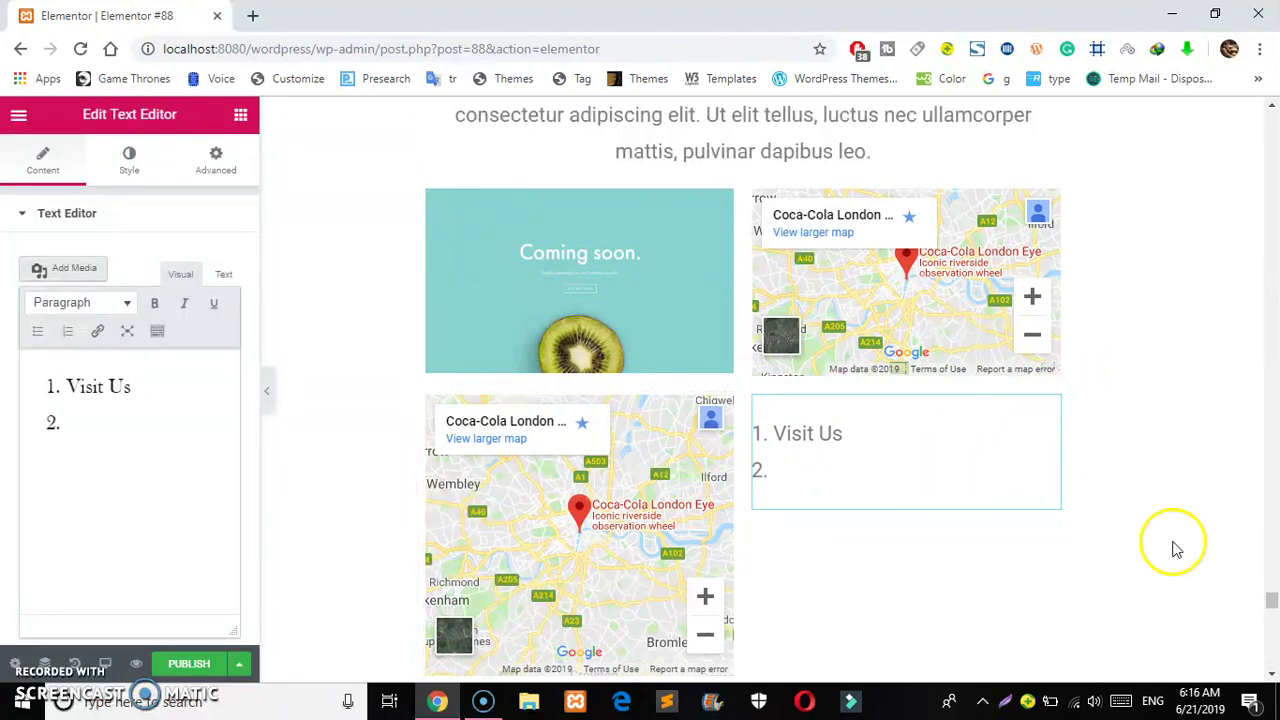
# Add a new single-column section below the lower map and place an Icon widget in it
pyautogui.click(1272, 600)
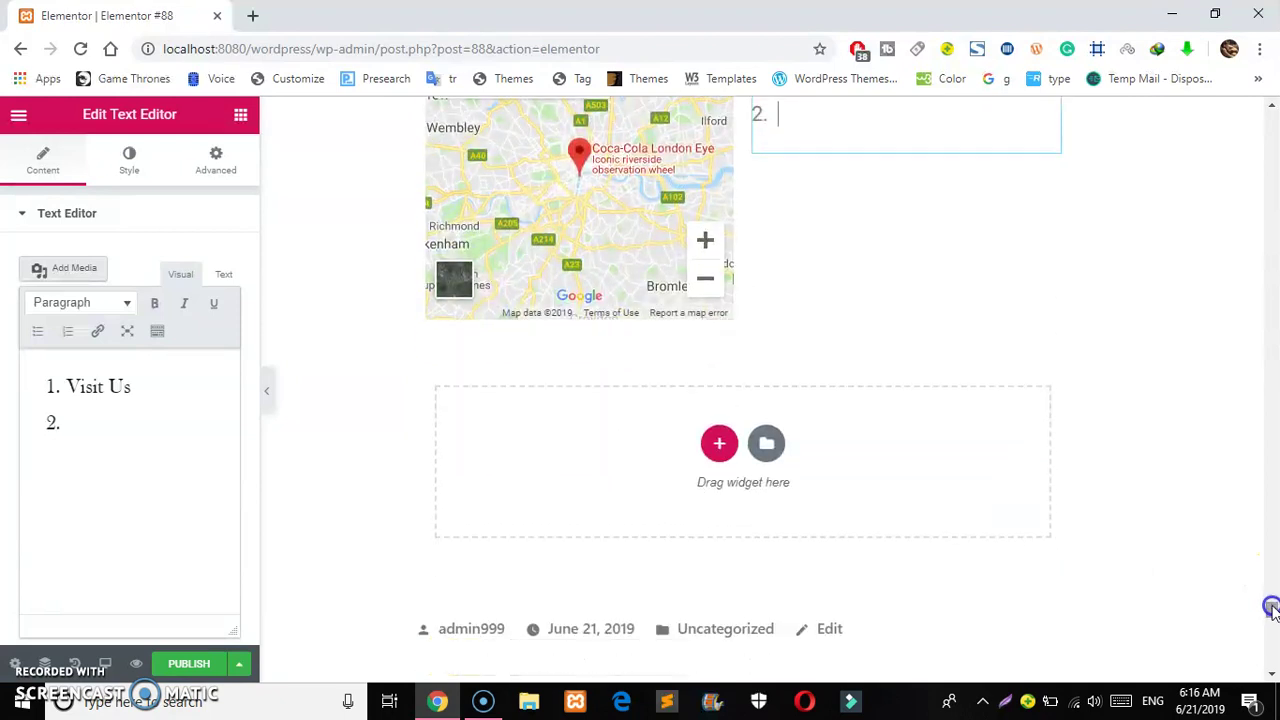
pyautogui.click(719, 443)
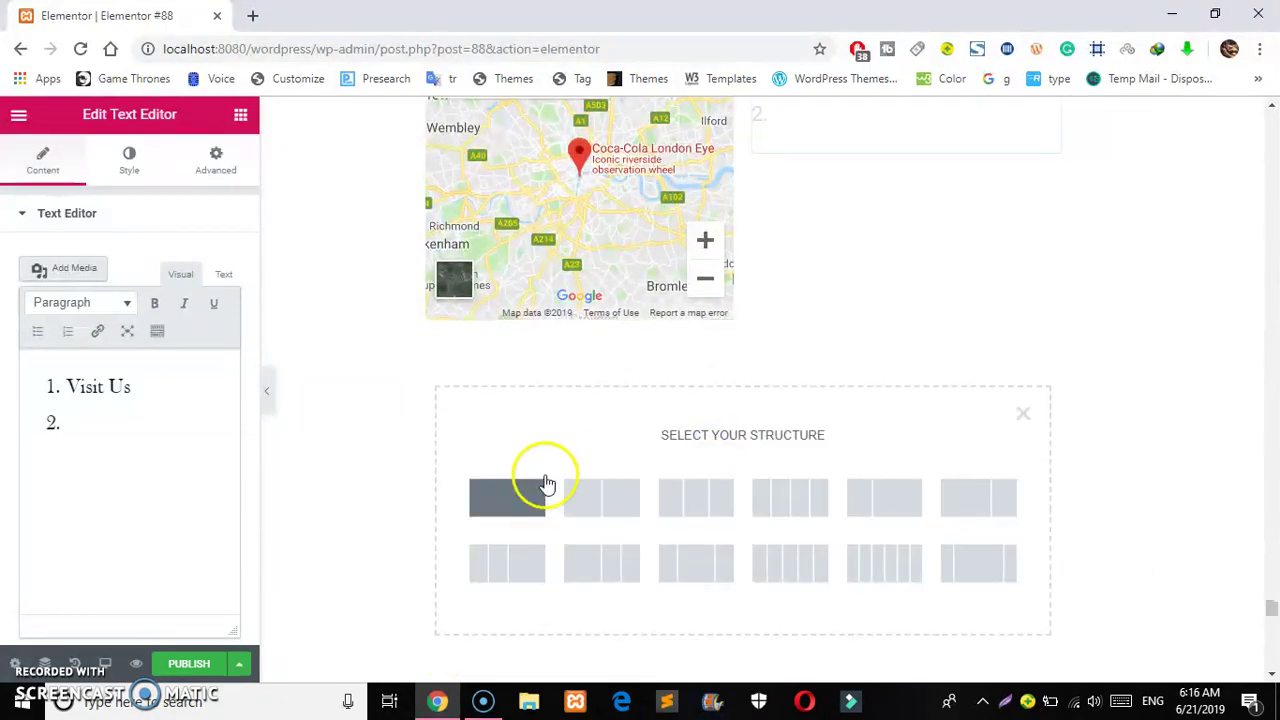
pyautogui.click(503, 500)
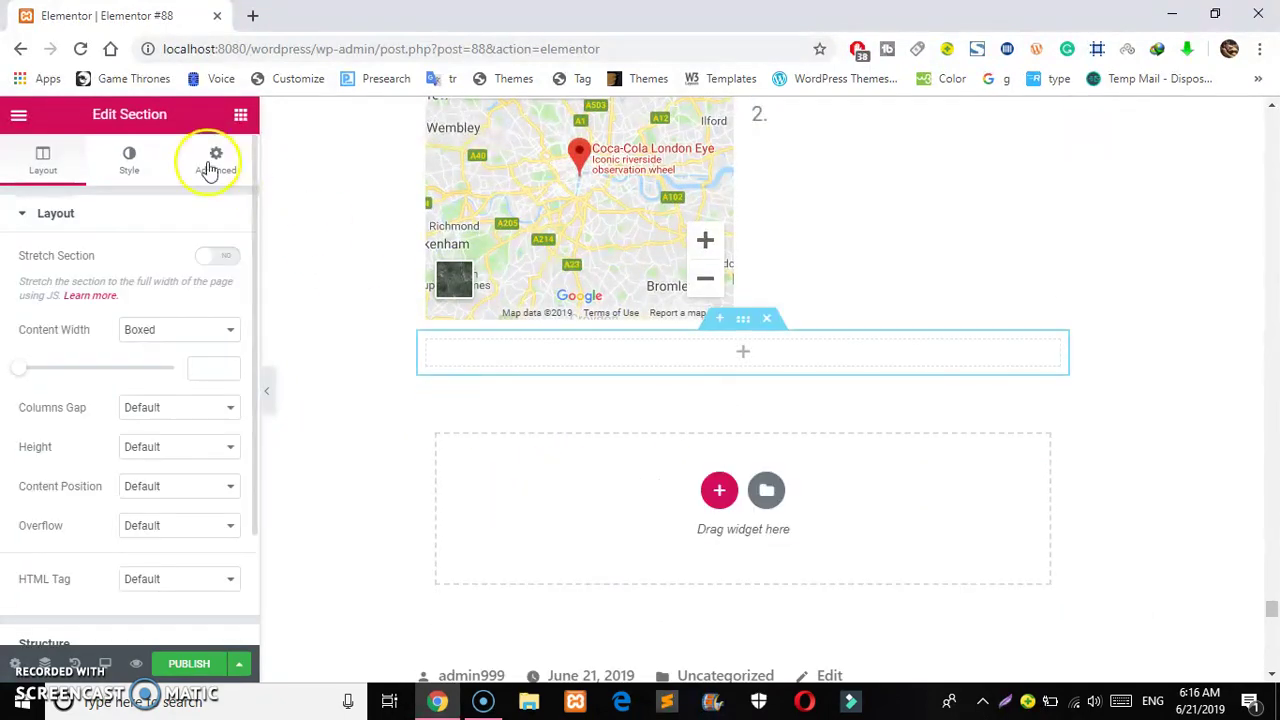
pyautogui.click(242, 116)
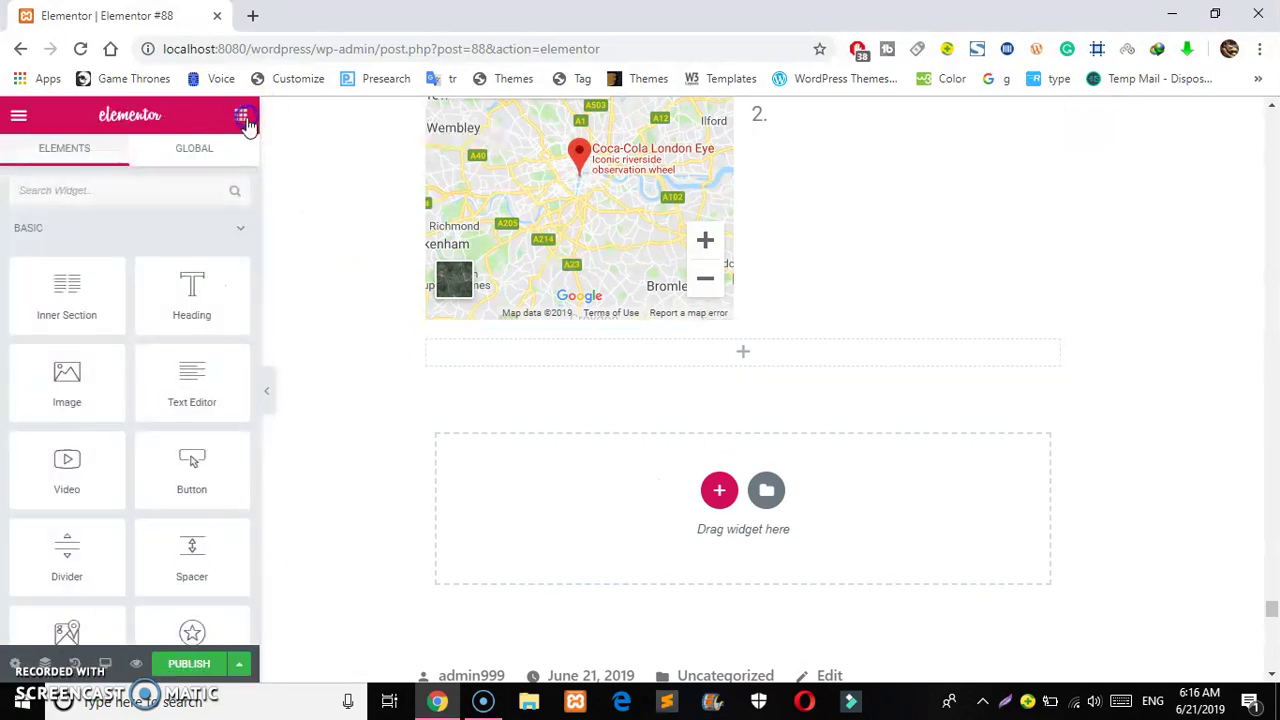
pyautogui.moveTo(182, 631); pyautogui.dragTo(577, 360)
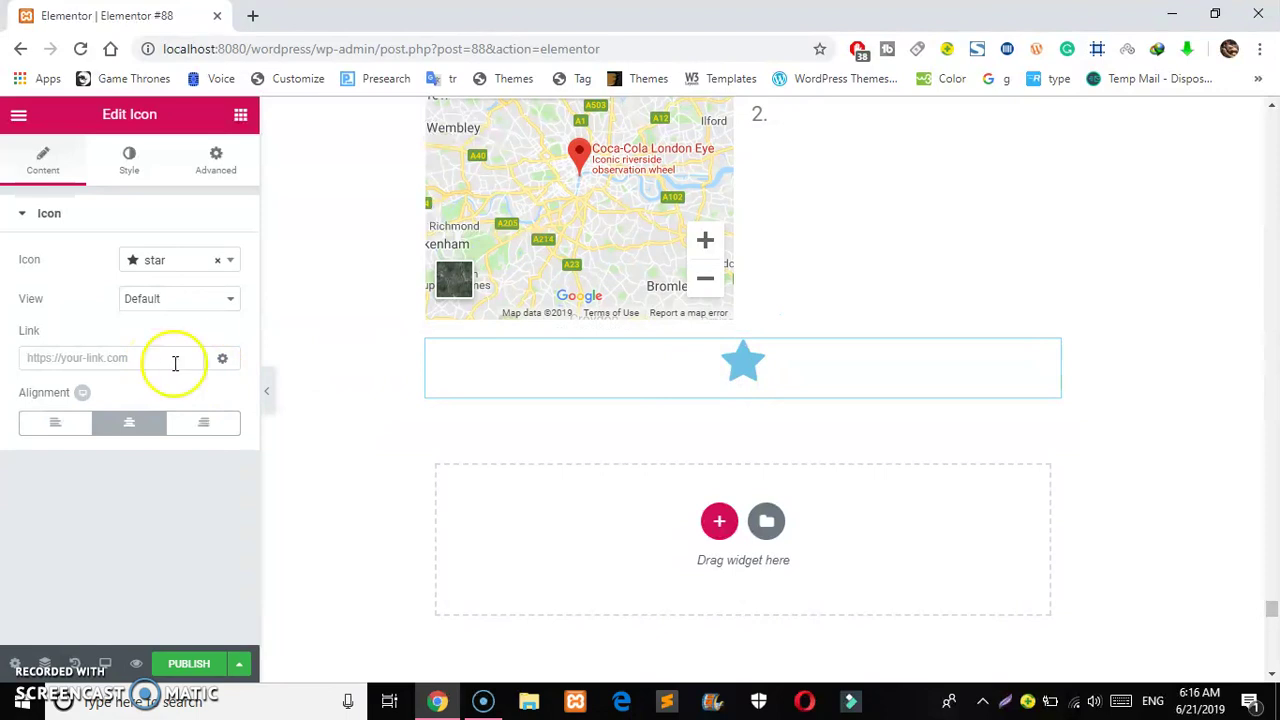
# Change the star in the new Icon widget below the lower map to the life-buoy icon
pyautogui.click(231, 264)
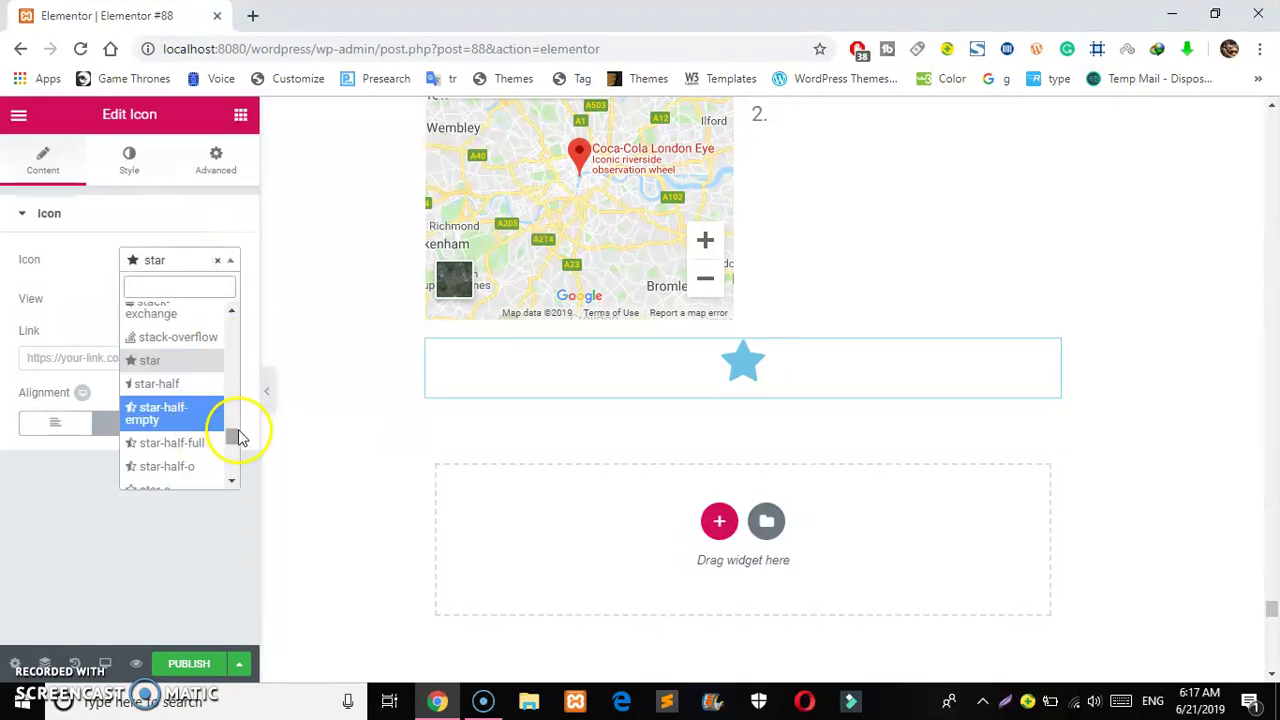
pyautogui.moveTo(232, 438); pyautogui.dragTo(233, 397)
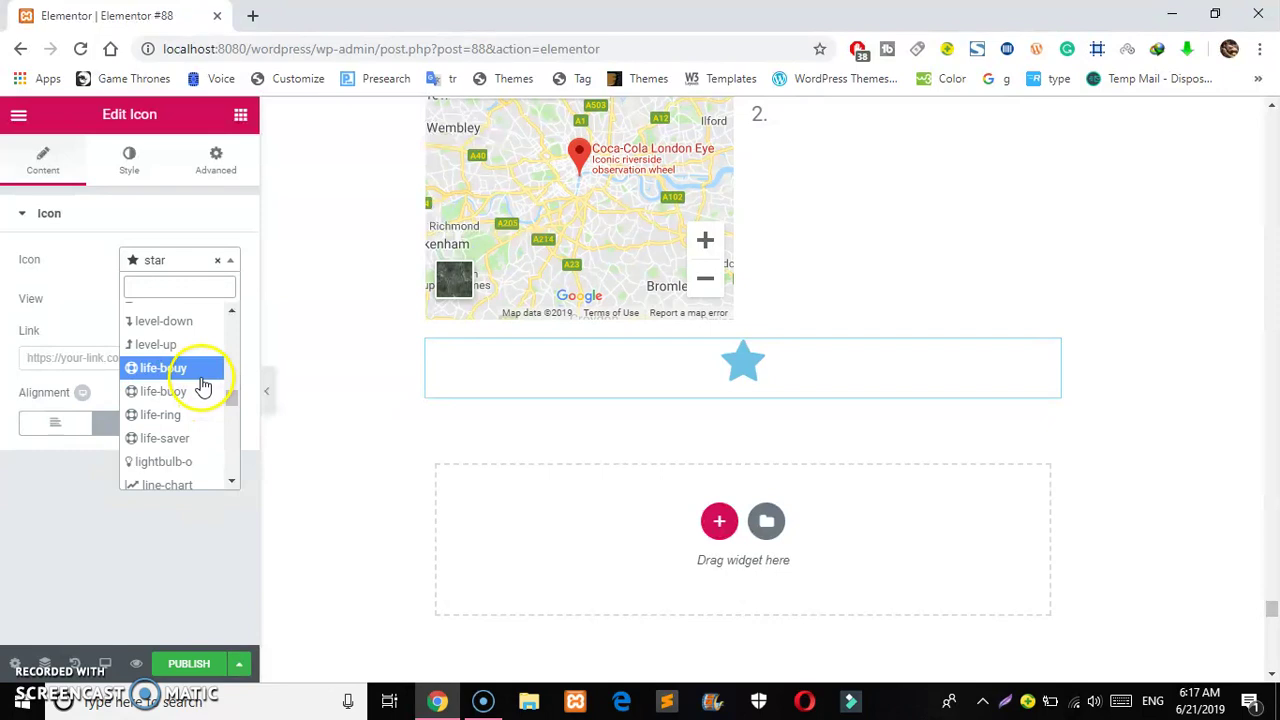
pyautogui.click(193, 400)
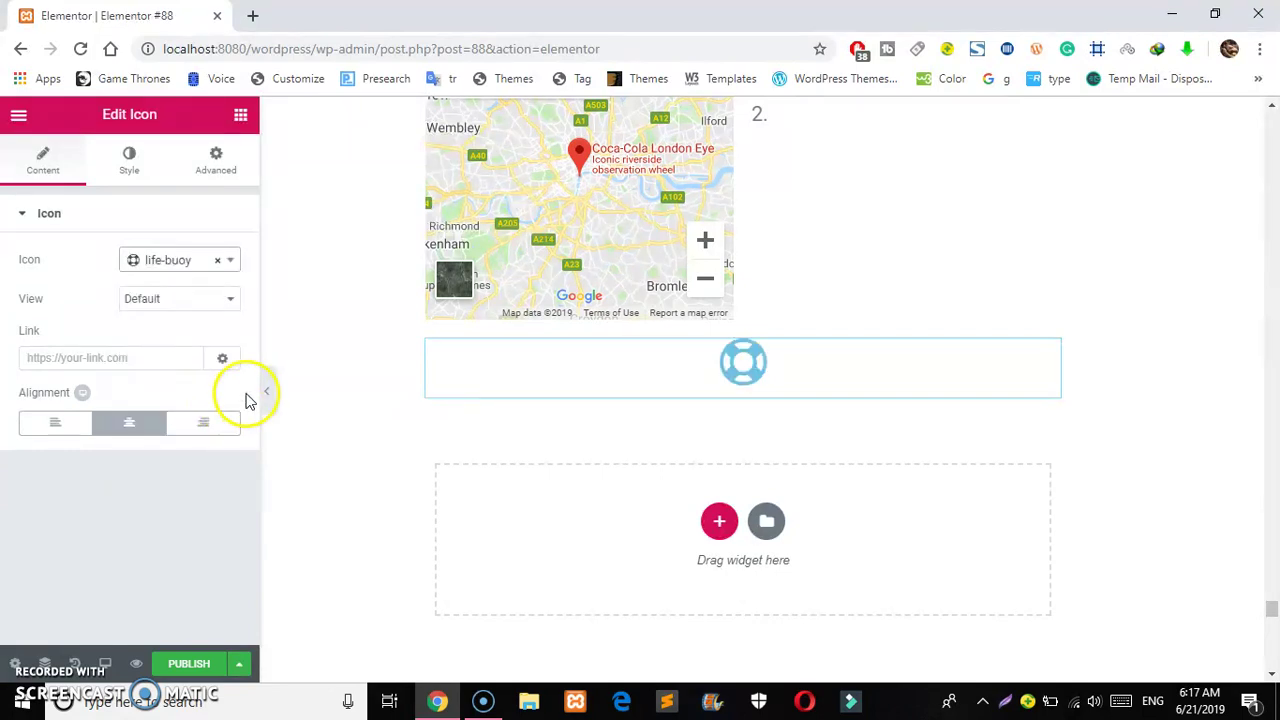
# Try the Stacked view on the life-buoy icon, and set it to the Framed view with a Square shape
pyautogui.click(230, 301)
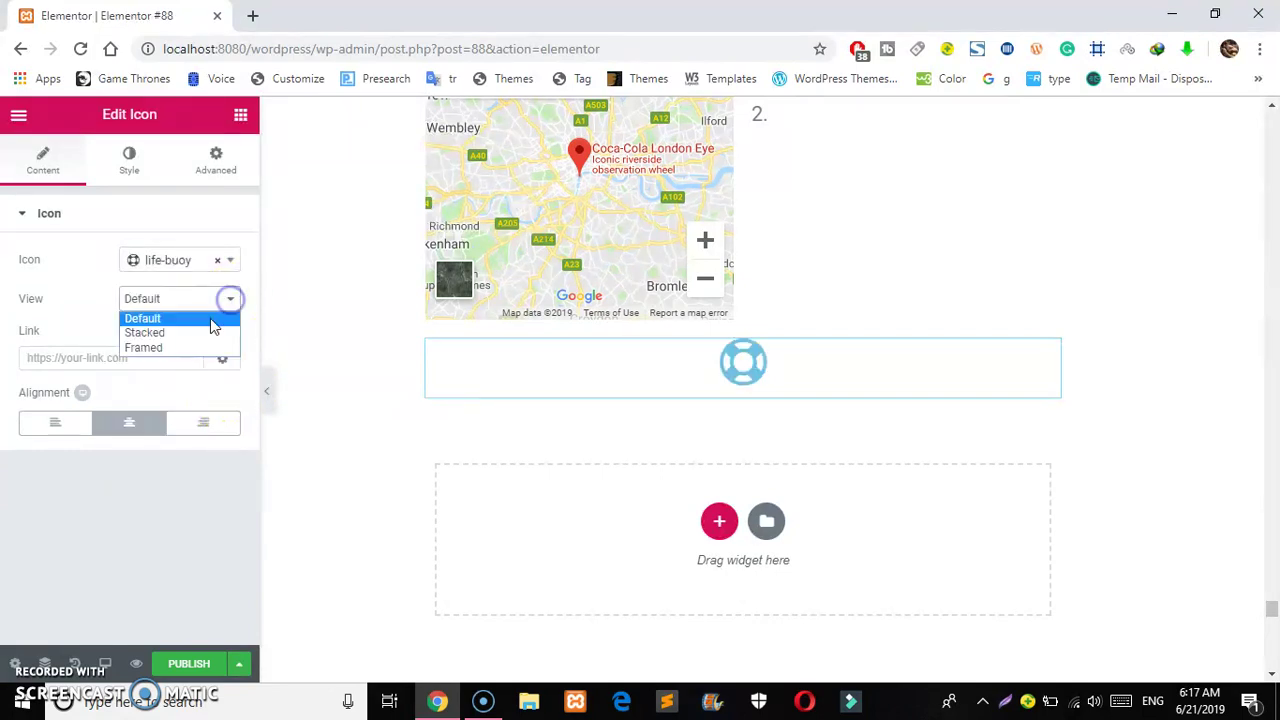
pyautogui.click(188, 336)
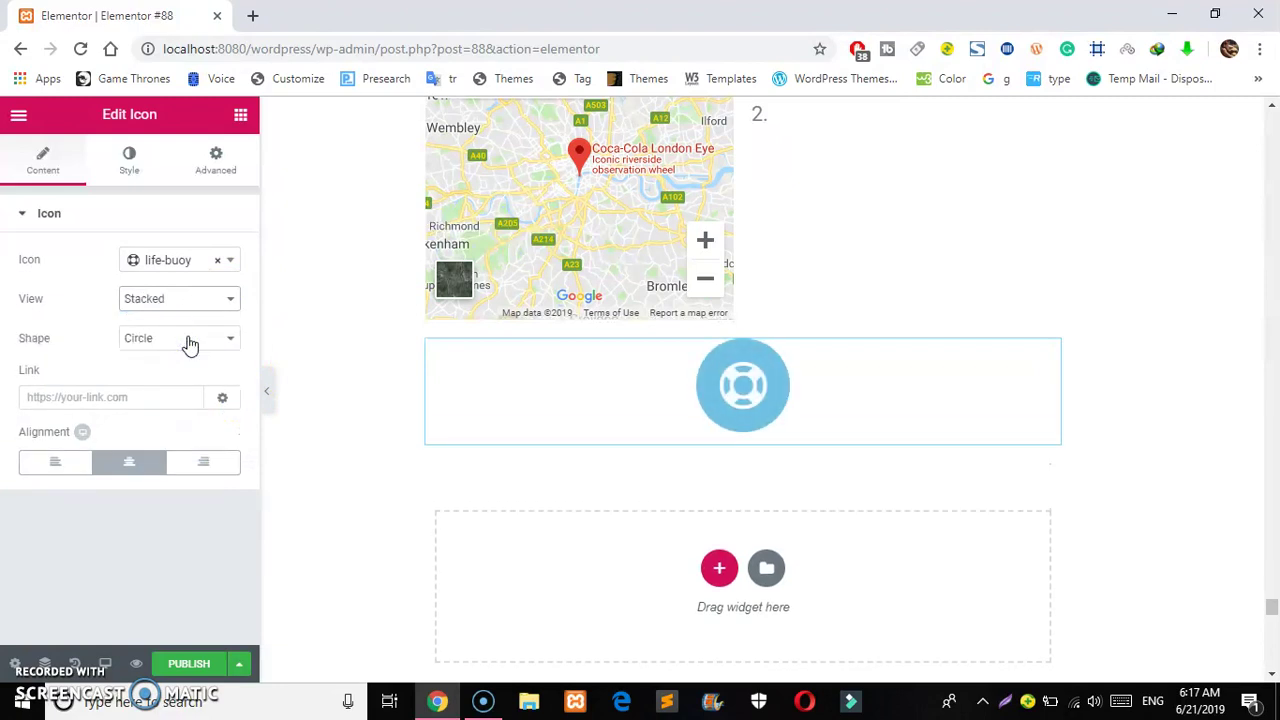
pyautogui.click(221, 298)
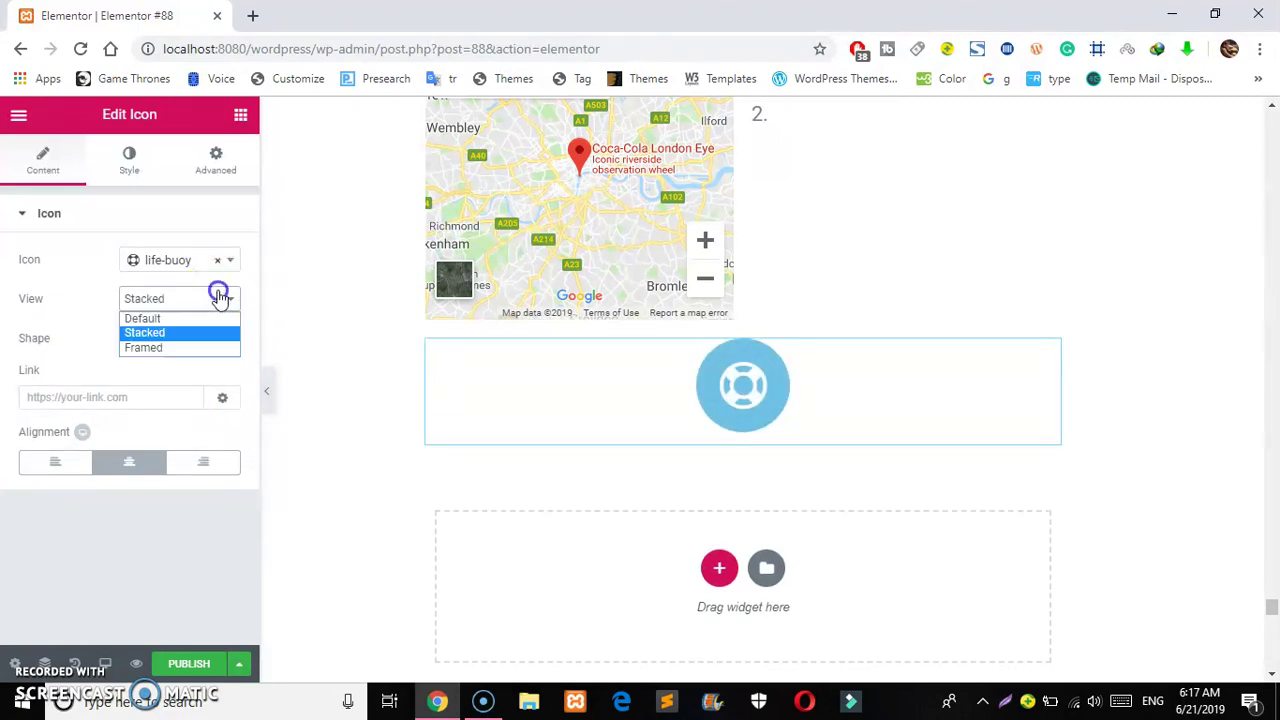
pyautogui.click(198, 356)
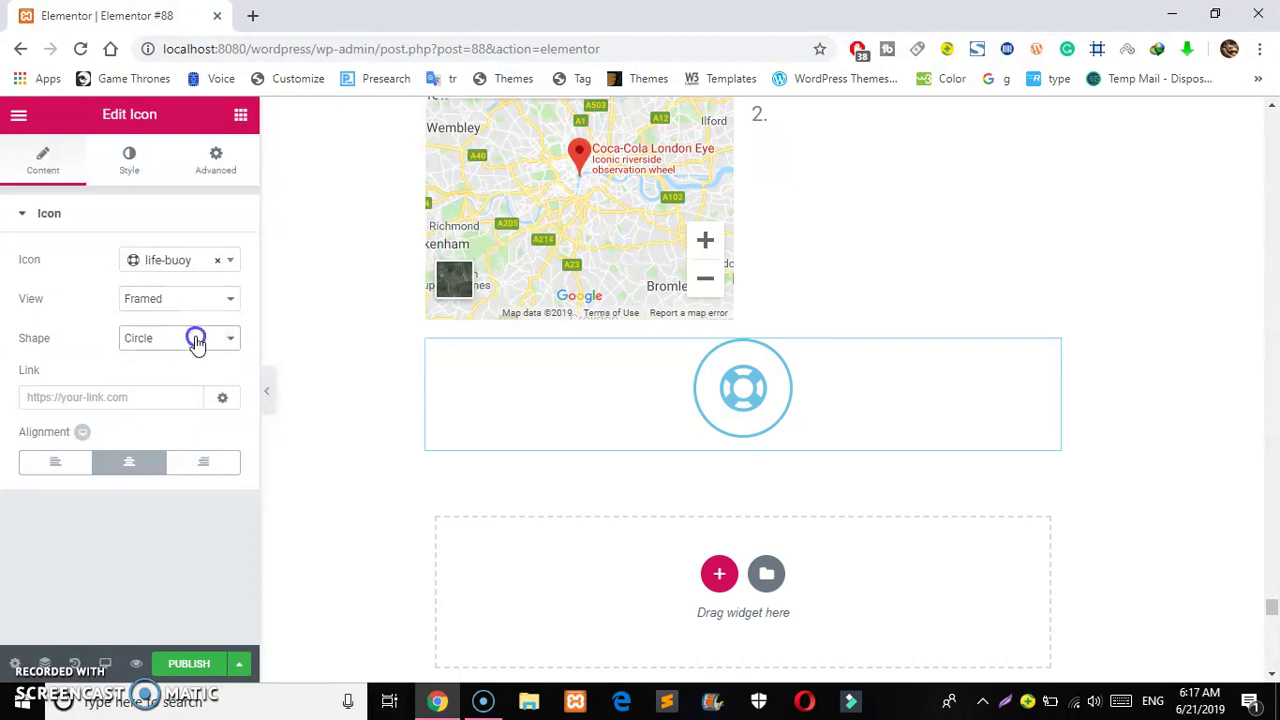
pyautogui.click(197, 340)
pyautogui.click(169, 371)
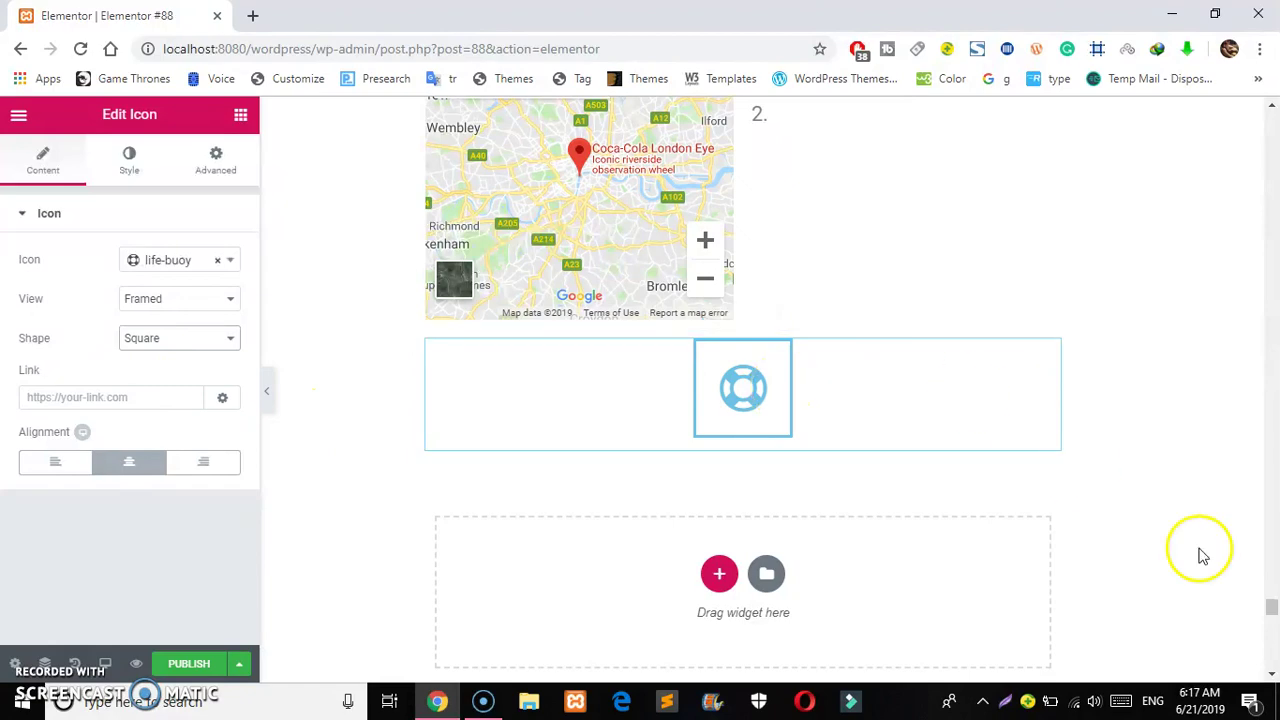
# Return to the widget library and examine the widgets offered in the General category
pyautogui.moveTo(1272, 610); pyautogui.dragTo(1271, 567)
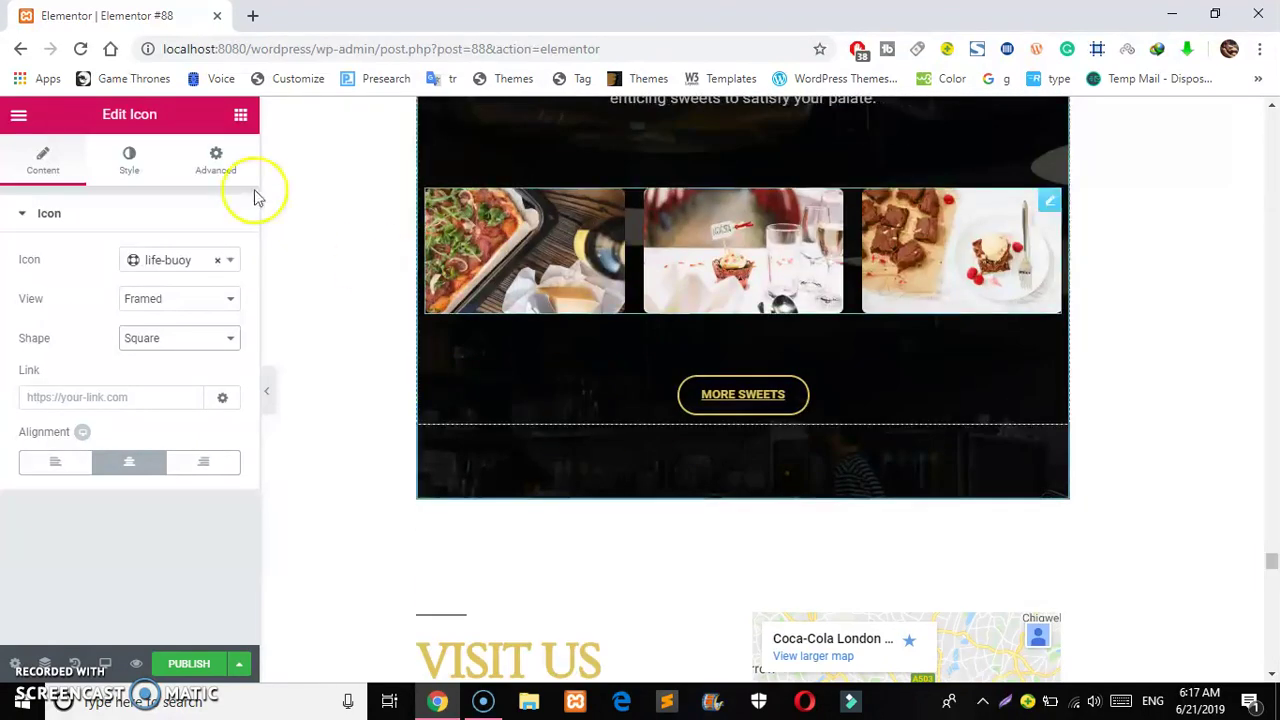
pyautogui.click(241, 115)
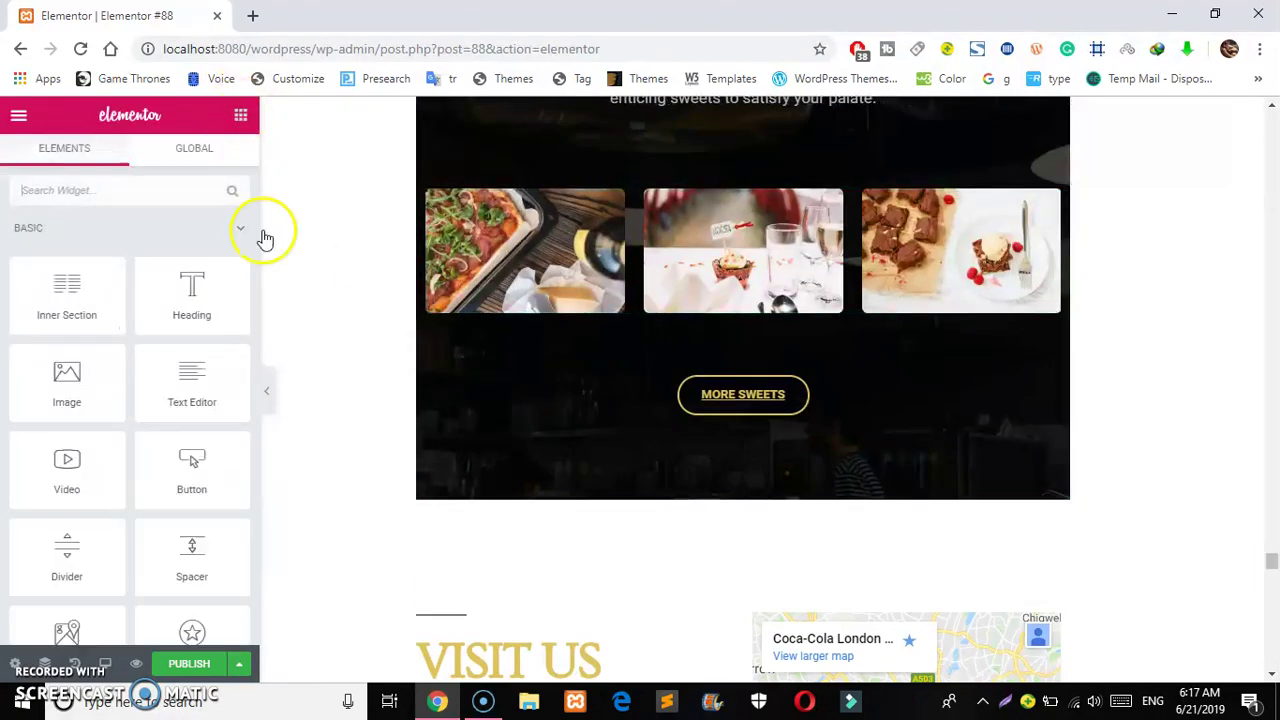
pyautogui.click(208, 235)
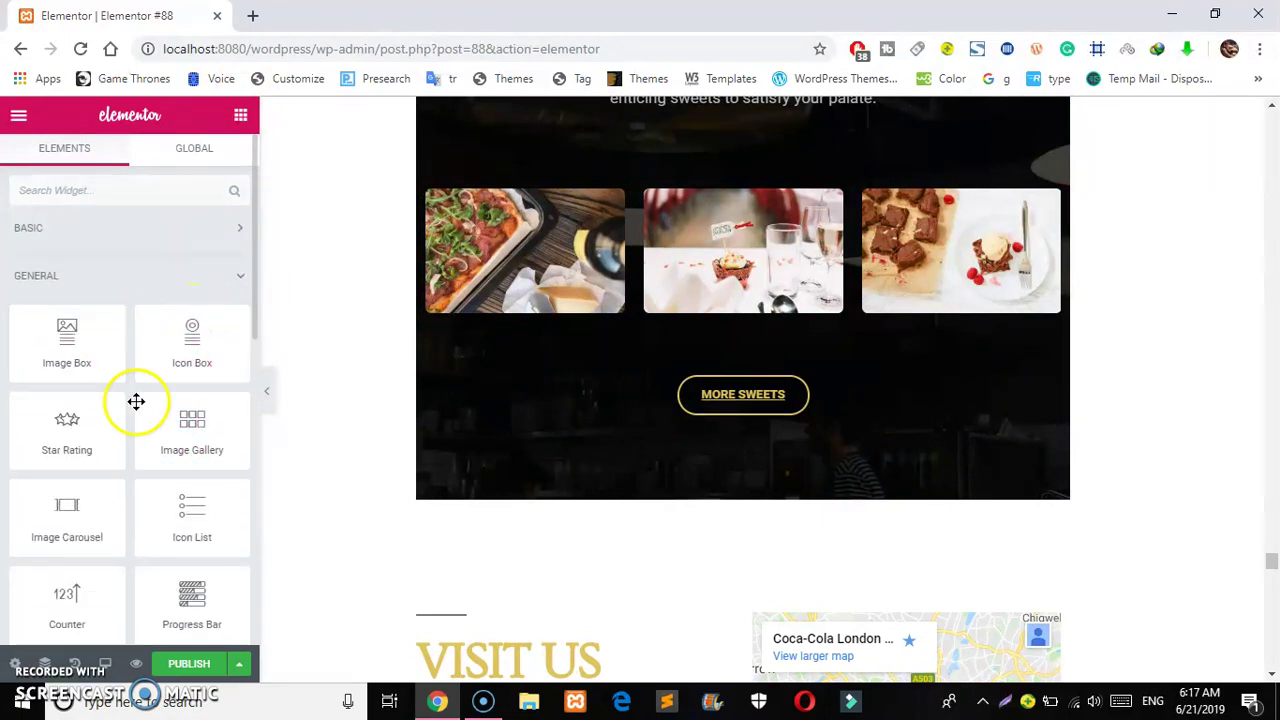
pyautogui.moveTo(252, 265); pyautogui.dragTo(256, 401)
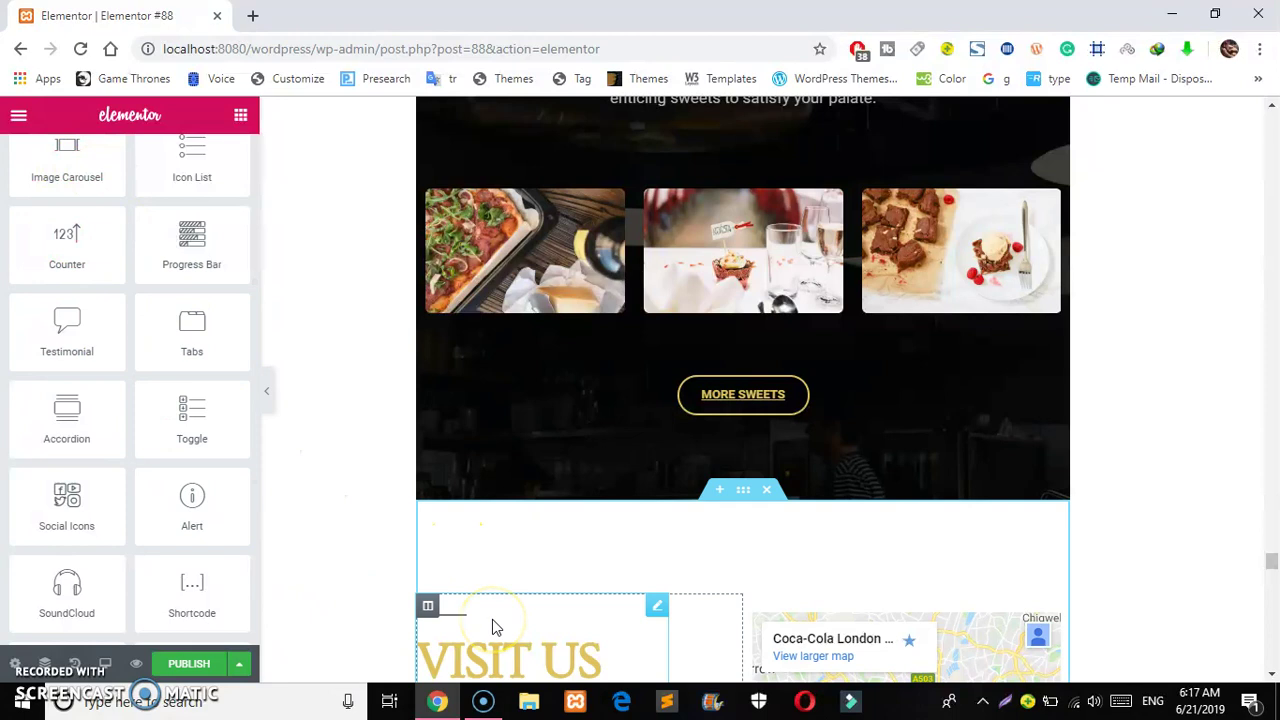
pyautogui.click(491, 657)
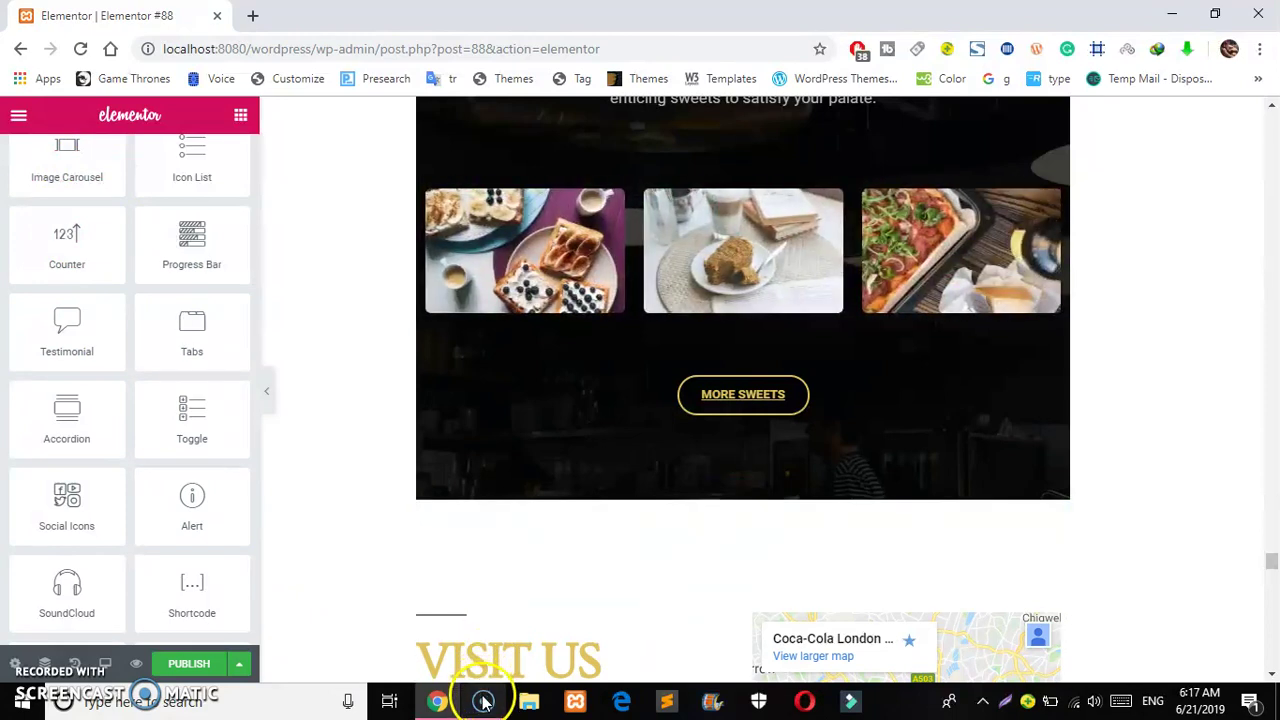
pyautogui.moveTo(483, 703)
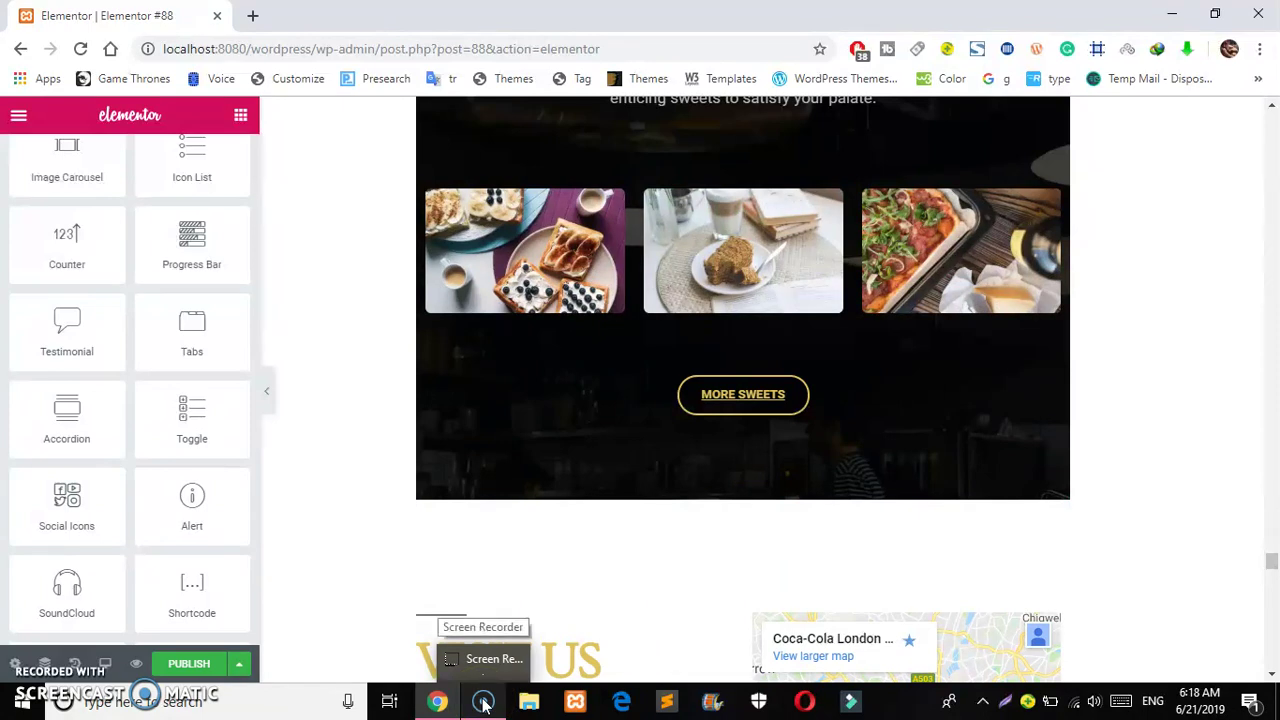